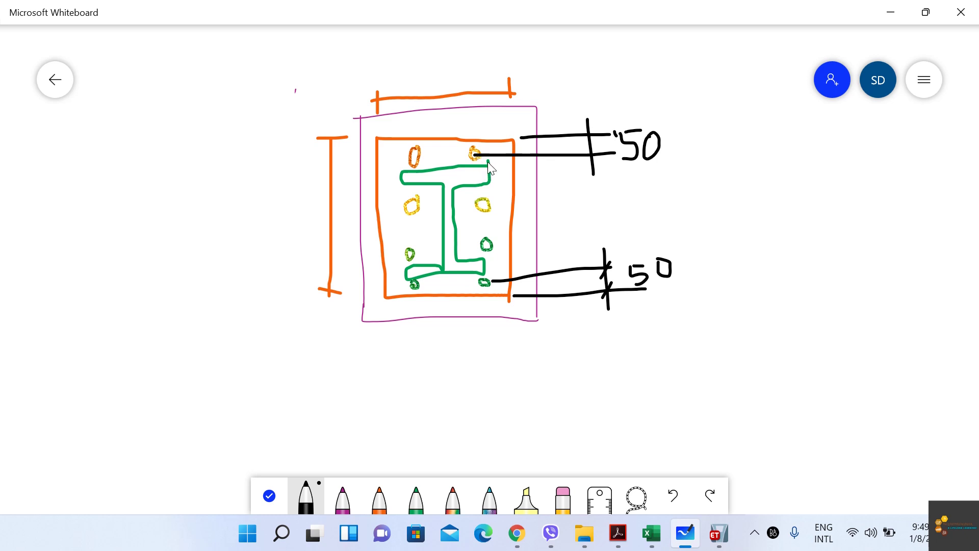
Step: Dimension the spacing between the top two bolt rows on the whiteboard sketch as 83, looking up the value in the Excel sheet
left_click_drag(482, 204, 615, 208)
left_click_drag(593, 173, 588, 214)
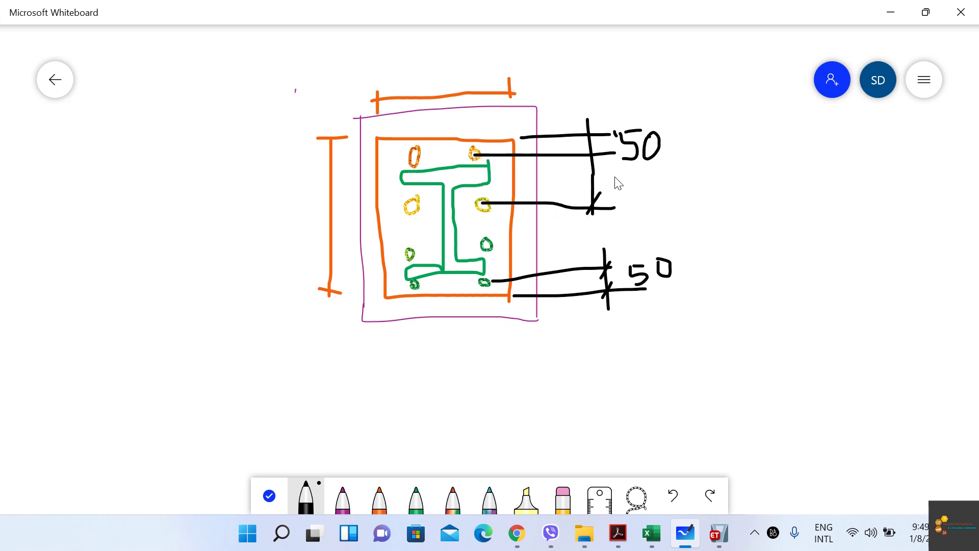
left_click(651, 533)
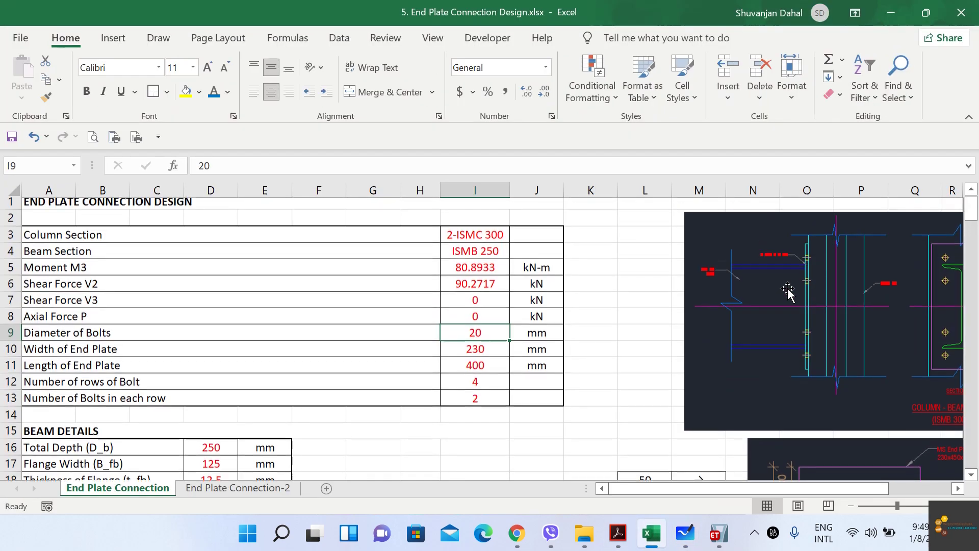
scroll(826, 316, "down", 8)
scroll(713, 275, "up", 2)
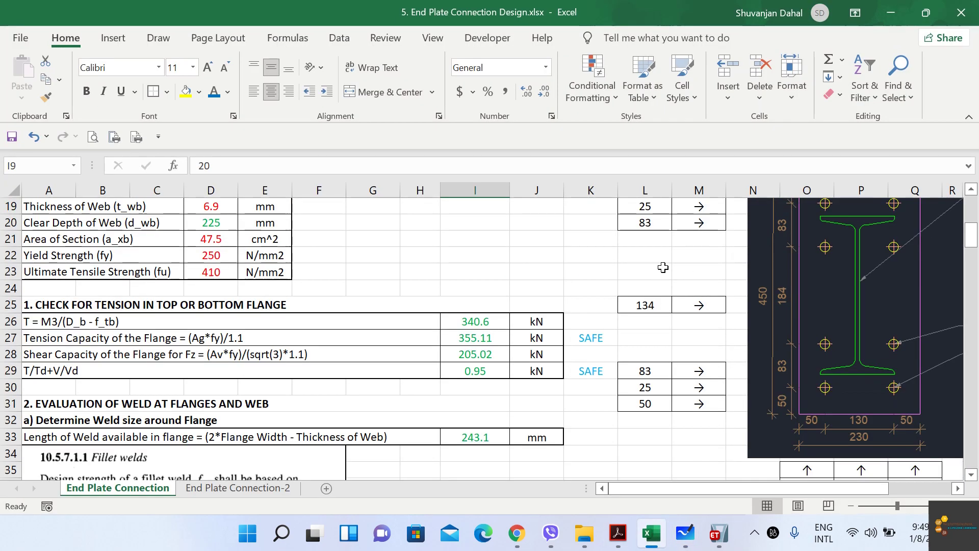
scroll(664, 259, "up", 1)
left_click(891, 12)
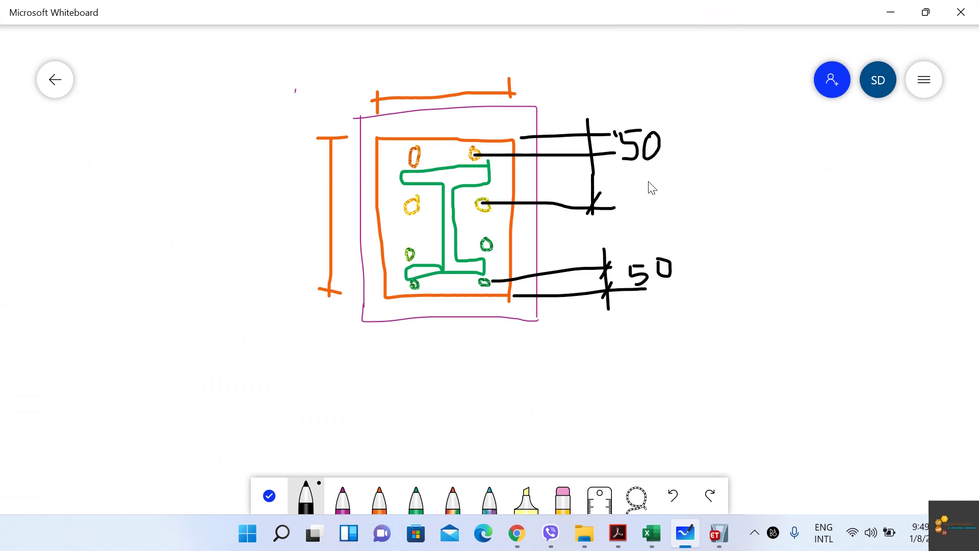
mouse_move(628, 176)
left_mouse_down()
mouse_move(625, 212)
mouse_move(626, 196)
left_mouse_up()
left_click_drag(641, 183, 642, 212)
Step: Dimension the spacing between the bottom two bolt rows as 83 and between the two middle rows as 134
mouse_move(492, 245)
left_mouse_down()
mouse_move(628, 258)
mouse_move(623, 247)
mouse_move(644, 255)
mouse_move(637, 266)
left_mouse_up()
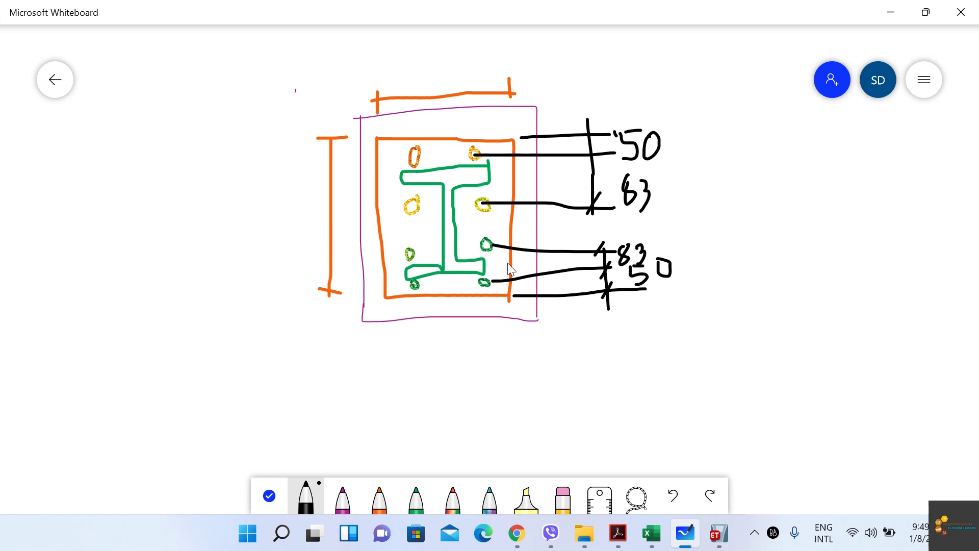
left_click_drag(591, 204, 597, 251)
mouse_move(621, 215)
left_mouse_down()
mouse_move(620, 235)
mouse_move(643, 221)
mouse_move(664, 228)
mouse_move(661, 239)
left_mouse_up()
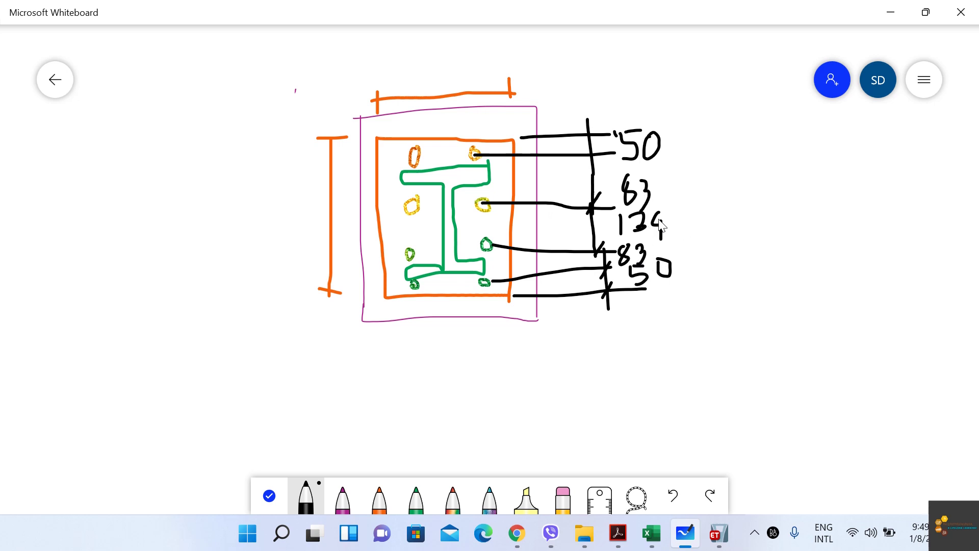
Step: With the orange pen, add a tick beside the upper-left bolt and trace an outline around the green I-section
left_click(381, 502)
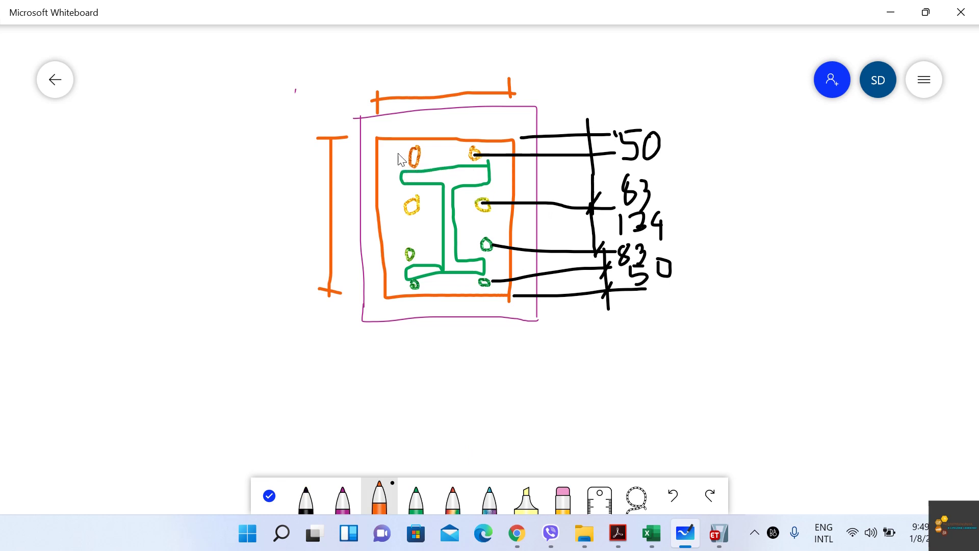
left_click_drag(387, 163, 406, 149)
mouse_move(408, 189)
left_mouse_down()
mouse_move(437, 190)
mouse_move(449, 244)
left_mouse_up()
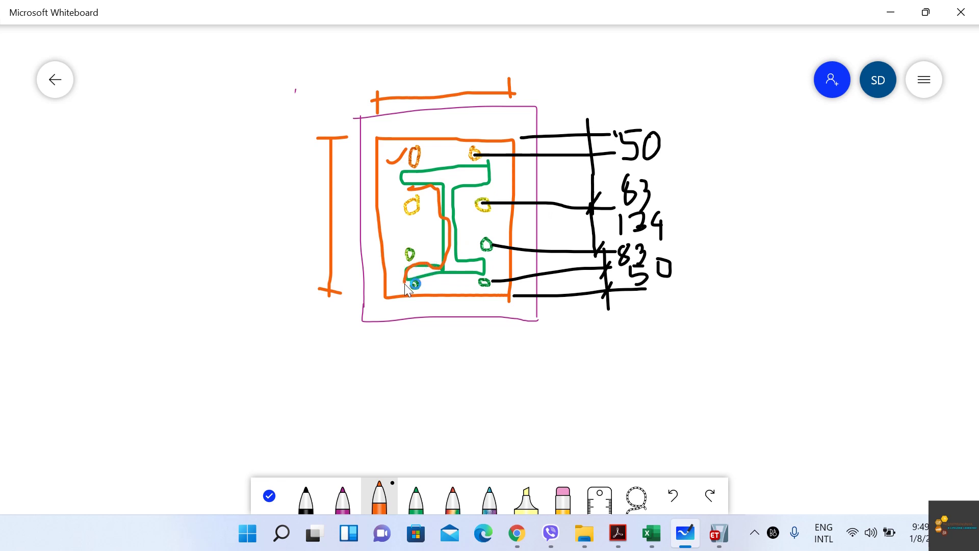
mouse_move(405, 283)
left_mouse_down()
mouse_move(499, 272)
mouse_move(472, 259)
left_mouse_up()
mouse_move(468, 197)
left_mouse_down()
mouse_move(500, 174)
mouse_move(455, 162)
mouse_move(402, 178)
left_mouse_up()
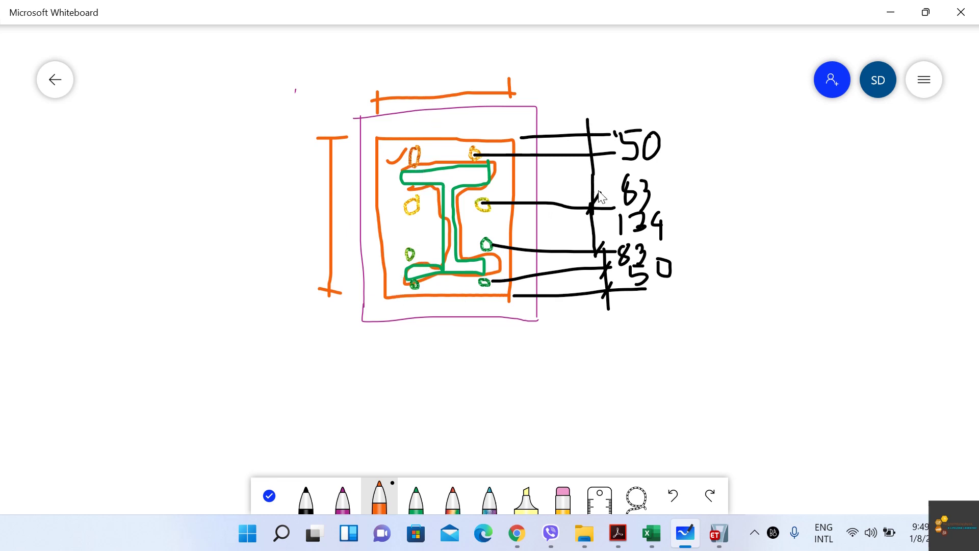
Step: Close the Element Forces - Beams table in ETABS and switch to Excel to select the beam's total depth value
left_click(891, 12)
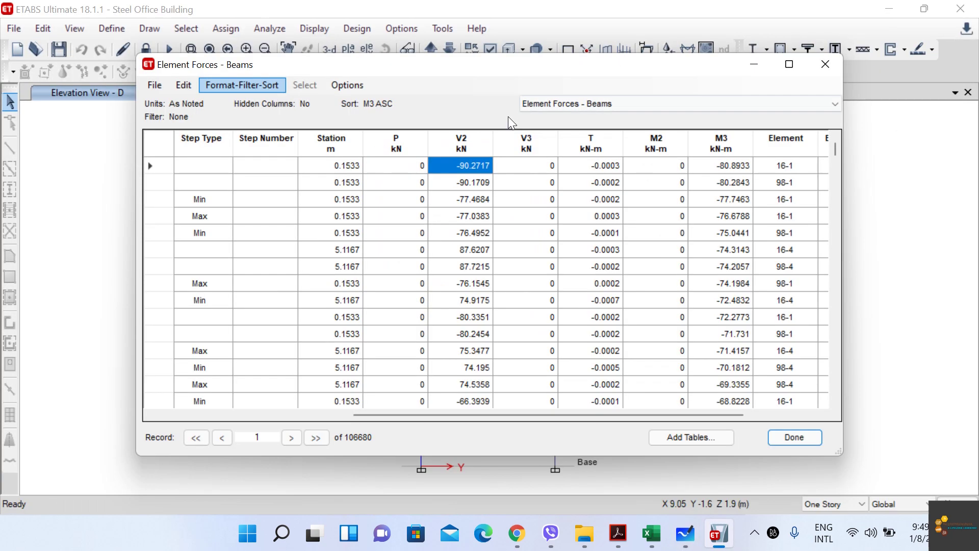
left_click(825, 64)
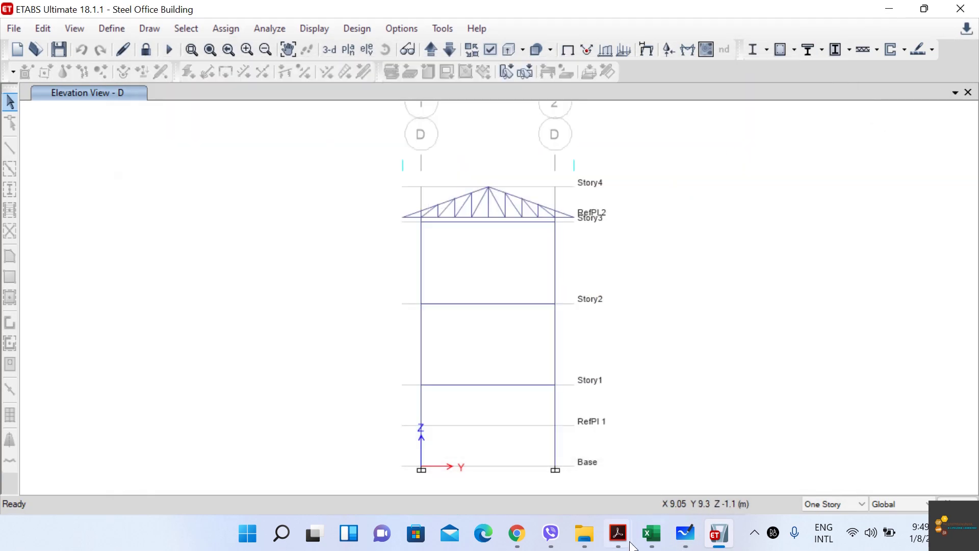
left_click(651, 533)
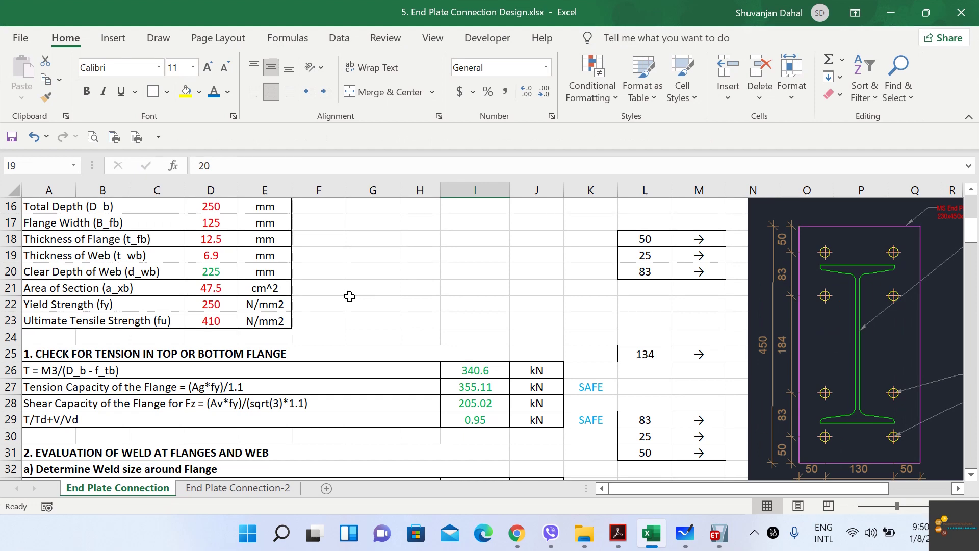
scroll(352, 293, "up", 2)
scroll(158, 321, "down", 1)
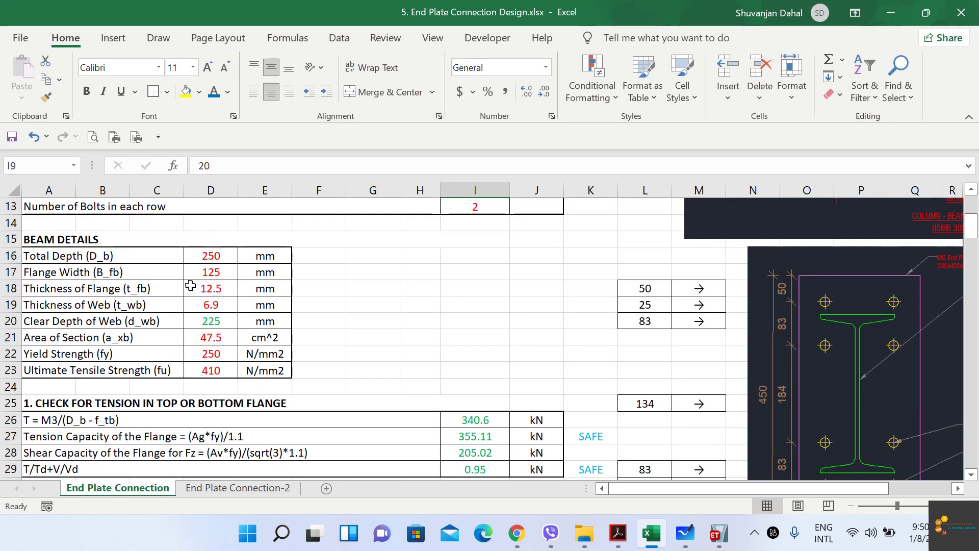
left_click(211, 256)
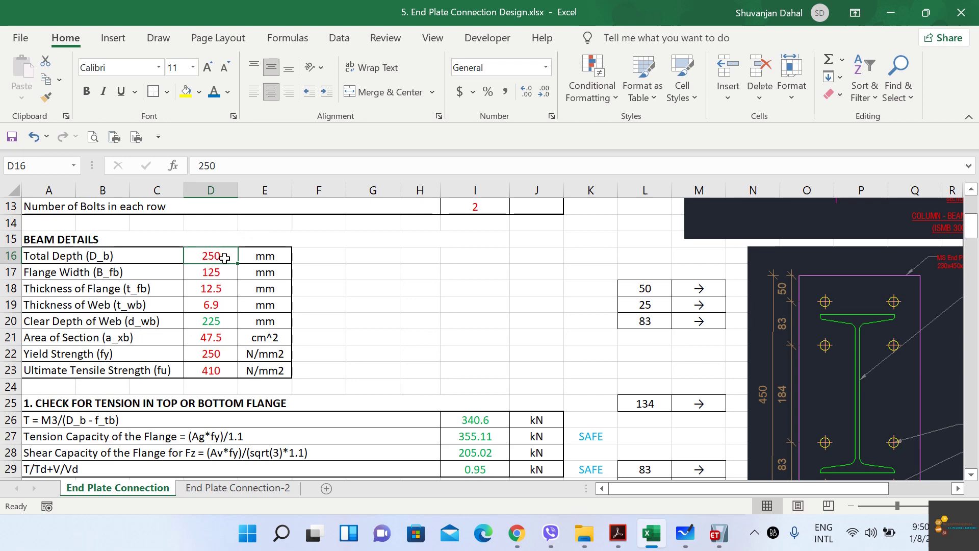
Step: Switch to Microsoft Whiteboard and draw an orange dimension line for the beam's total depth to the left of the sketch
left_click(684, 532)
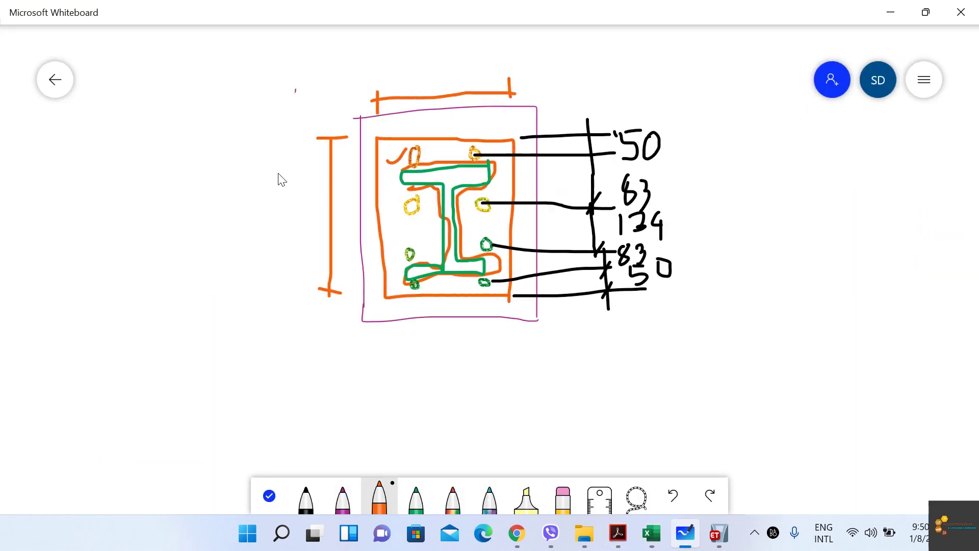
left_click_drag(278, 172, 399, 170)
left_click_drag(270, 289, 413, 290)
left_click_drag(292, 172, 297, 292)
Step: Return to Excel and review the beam's flange width, clear web depth formula, yield strength and ultimate tensile strength
left_click(653, 534)
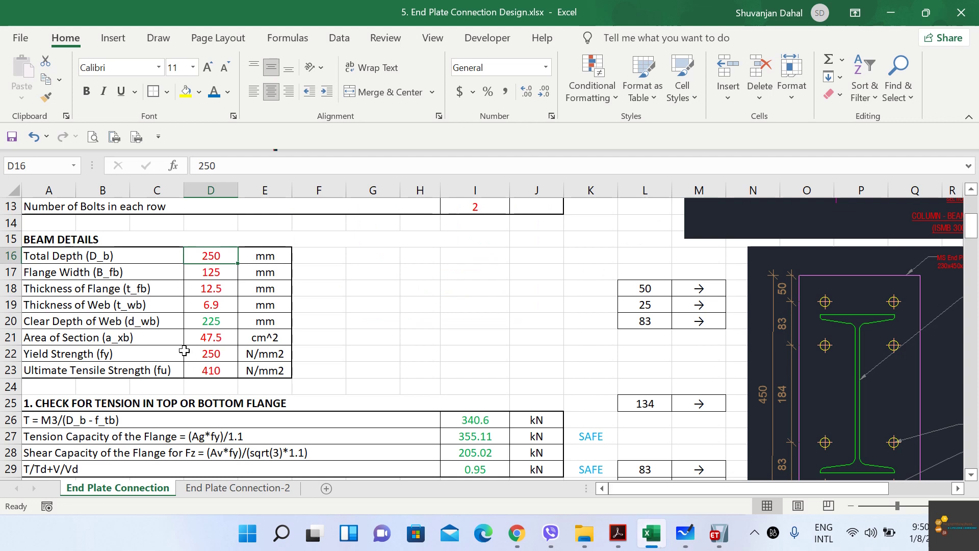
left_click(196, 274)
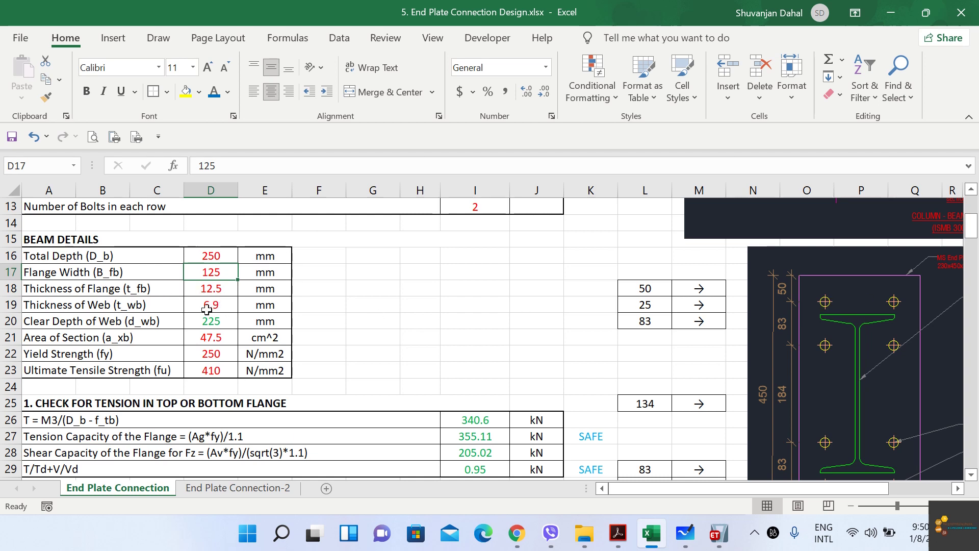
scroll(206, 309, "down", 1)
scroll(209, 316, "up", 1)
left_click(217, 323)
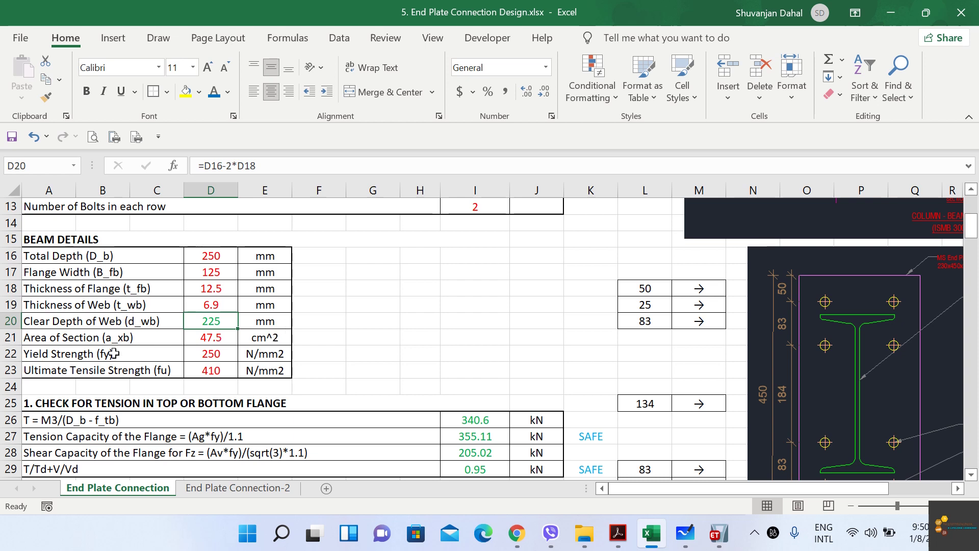
left_click(227, 354)
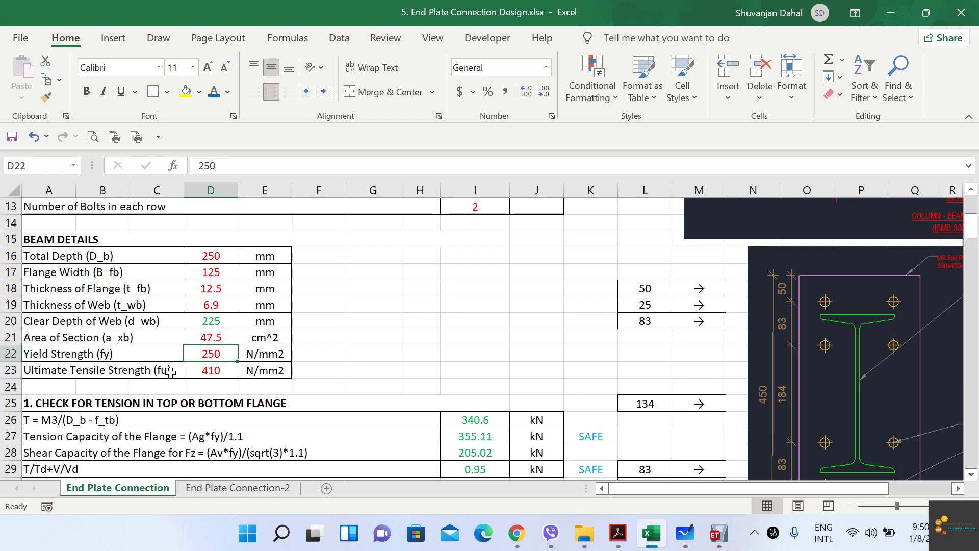
left_click(222, 372)
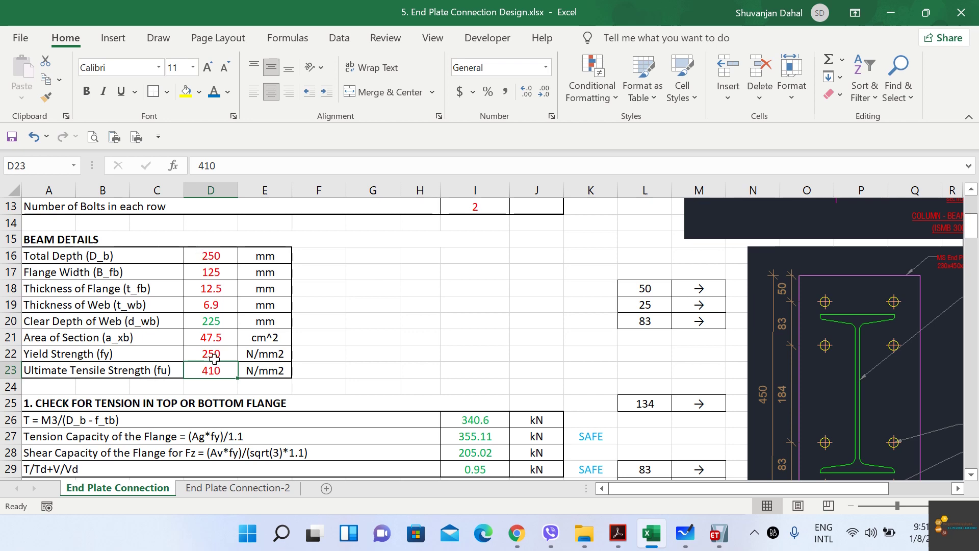
Step: Examine the flange tension formula T = M3/(D_b - f_tb) in the tension check, together with its Moment M3 input
scroll(331, 292, "down", 2)
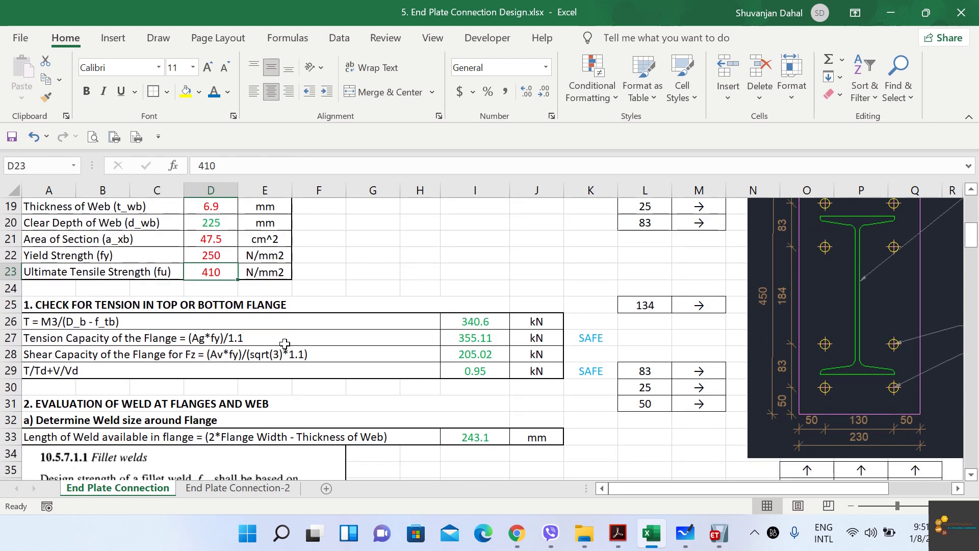
scroll(285, 346, "up", 1)
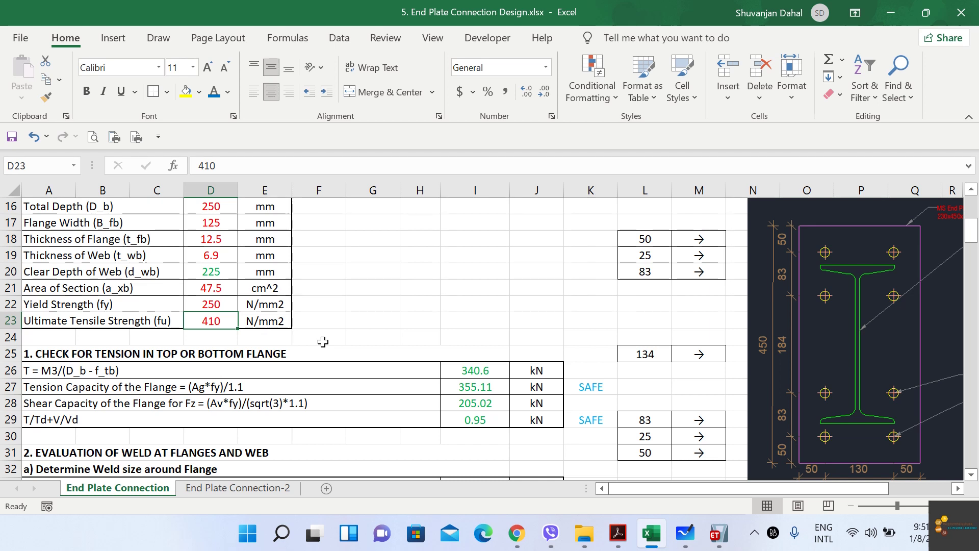
left_click(171, 352)
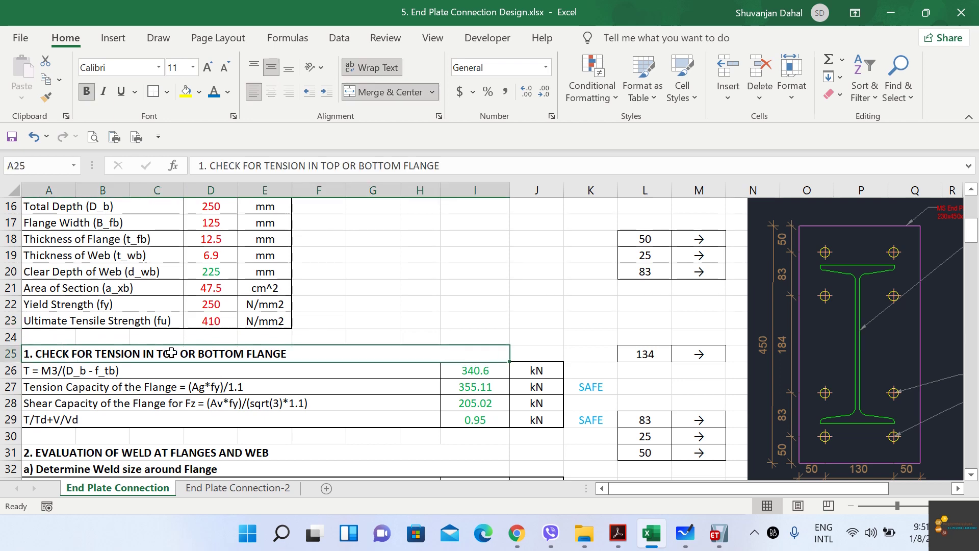
scroll(230, 331, "down", 1)
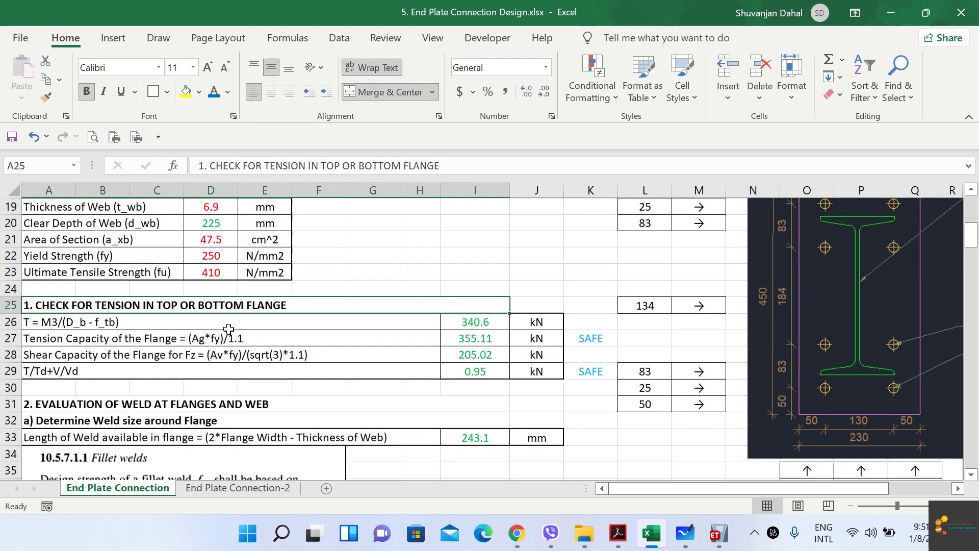
left_click(51, 322)
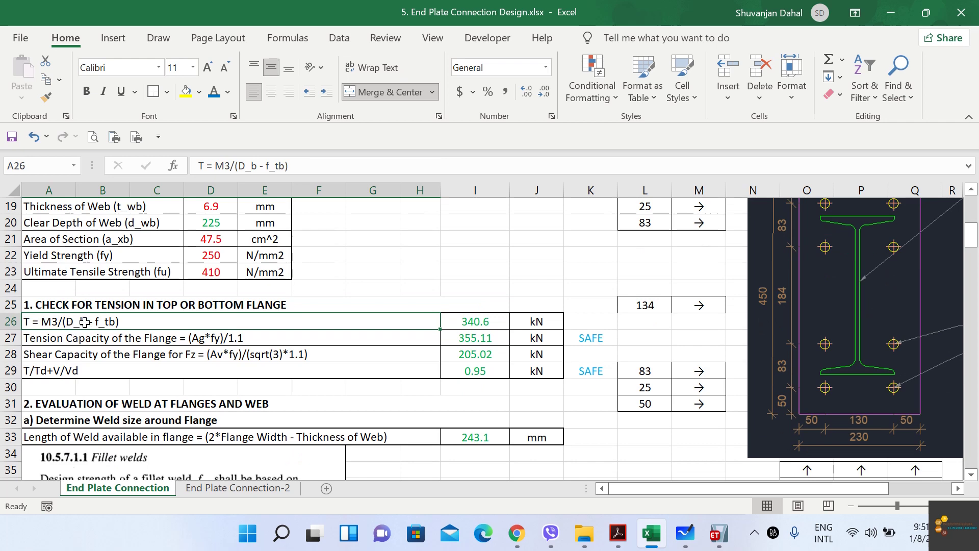
scroll(74, 322, "up", 5)
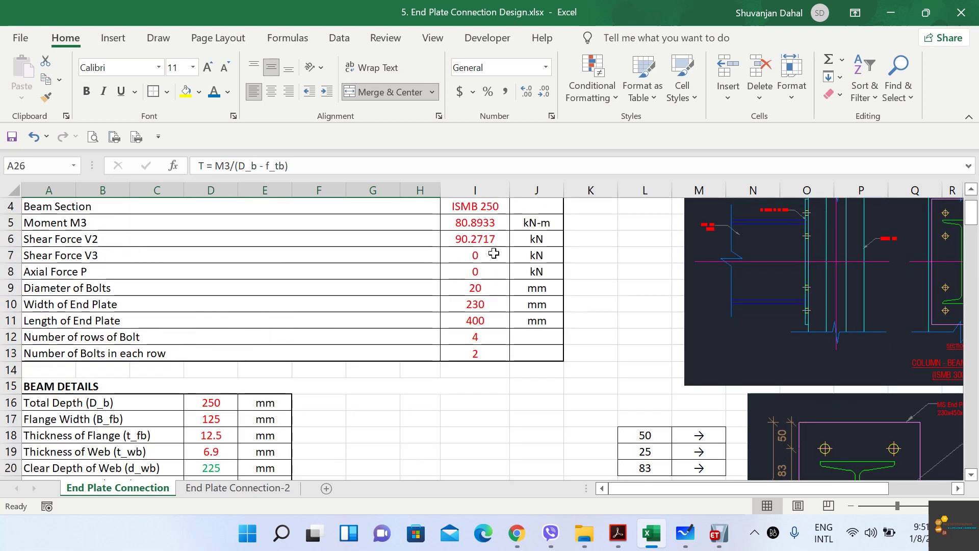
left_click(467, 222)
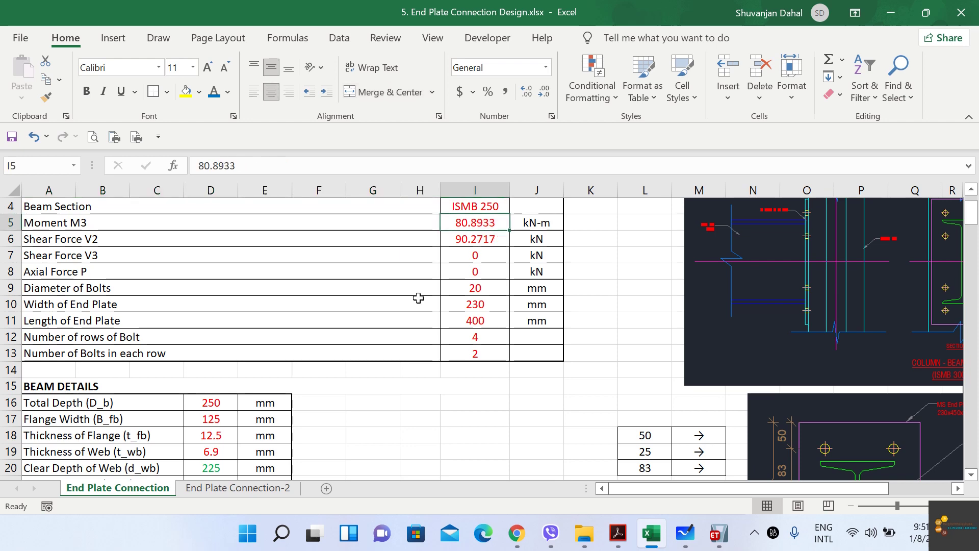
scroll(301, 325, "down", 4)
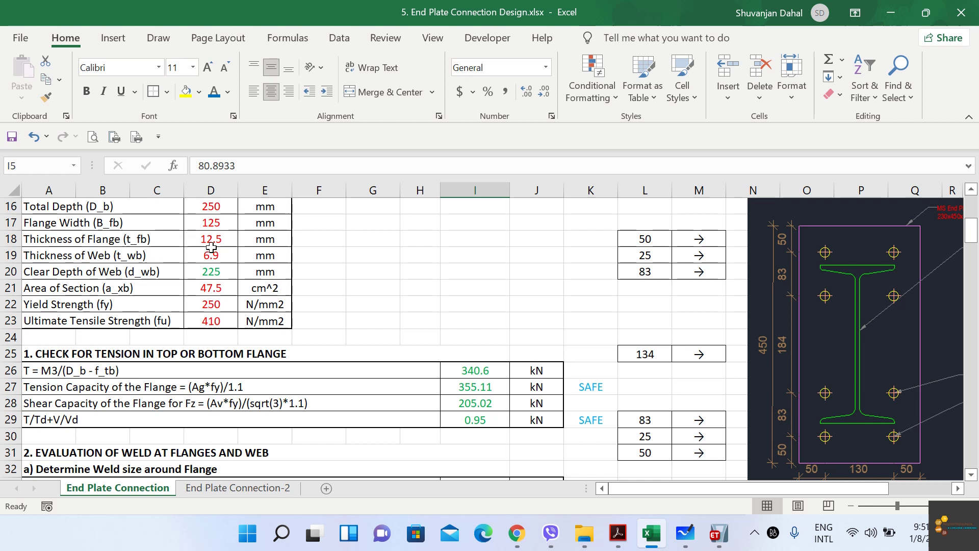
left_click(483, 375)
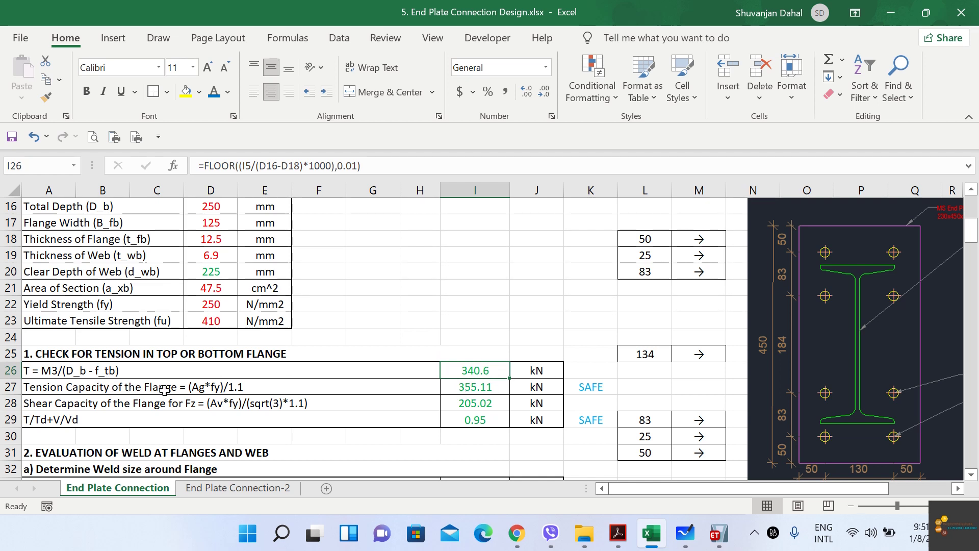
left_click(38, 368)
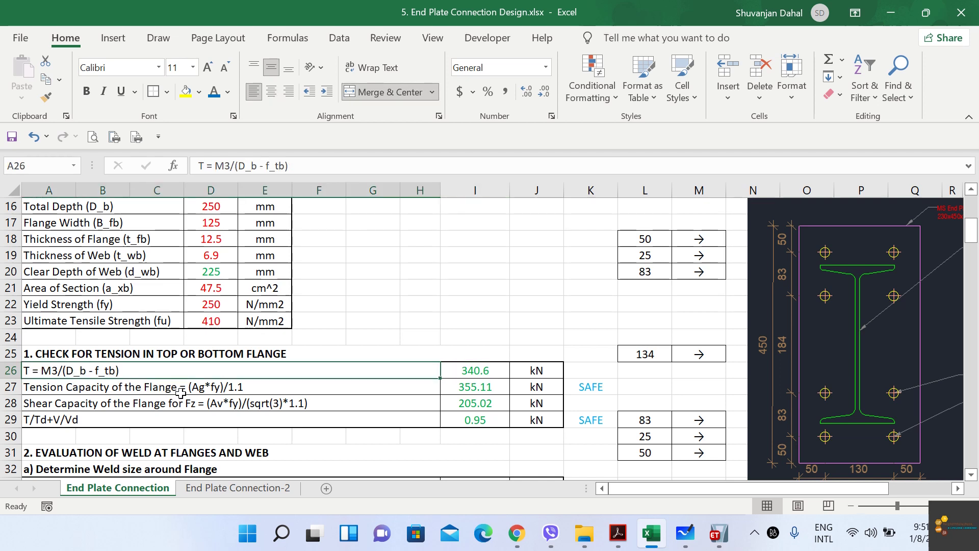
Step: Examine the flange tension capacity formula (Ag*fy)/1.1 and its safety check against the flange tension T
left_click(207, 388)
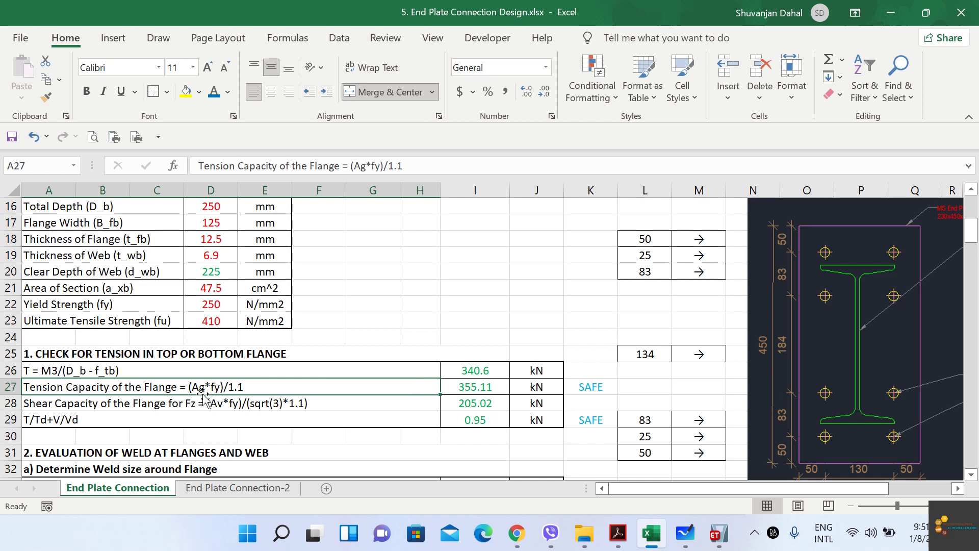
left_click(482, 382)
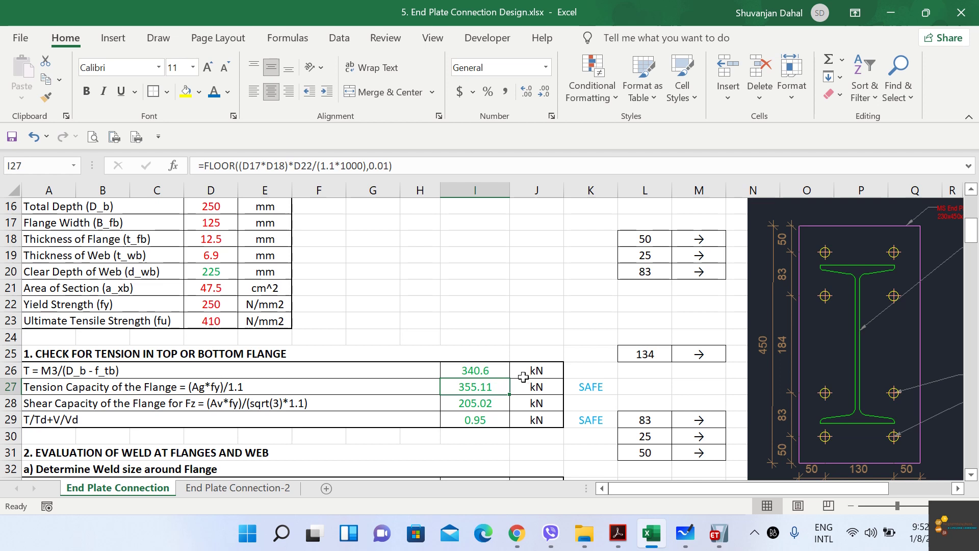
left_click(484, 368)
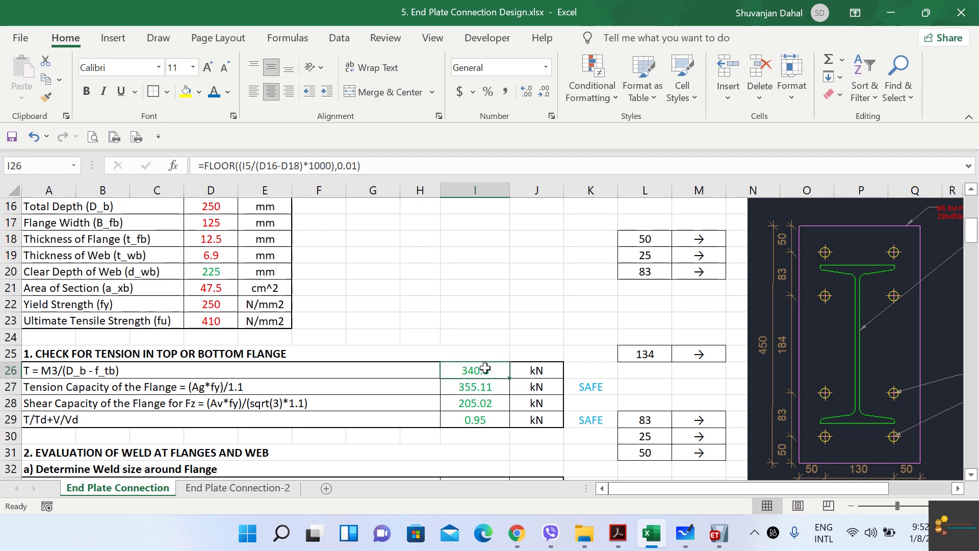
left_click(601, 389)
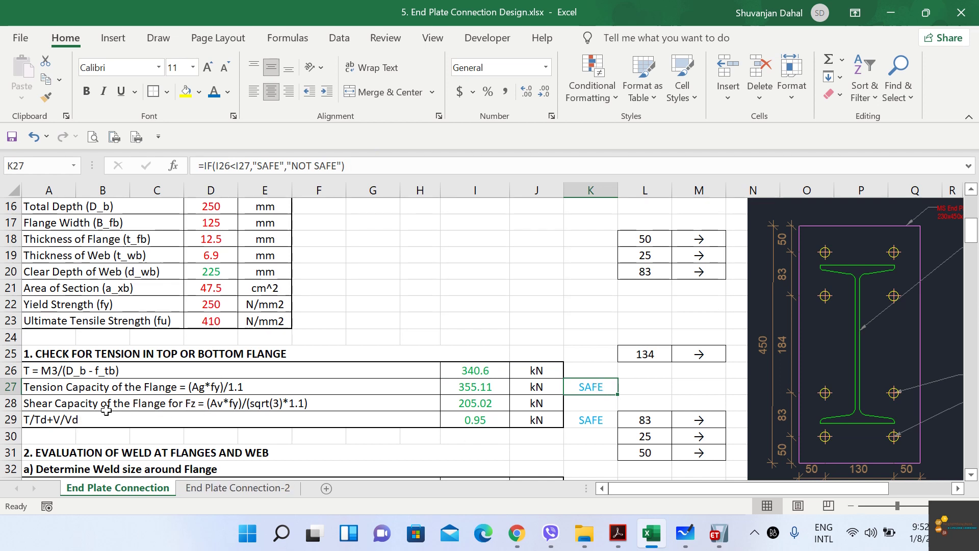
Step: Review the flange shear capacity formula (Av*fy)/(sqrt(3)*1.1) alongside the tension capacity row
left_click(261, 408)
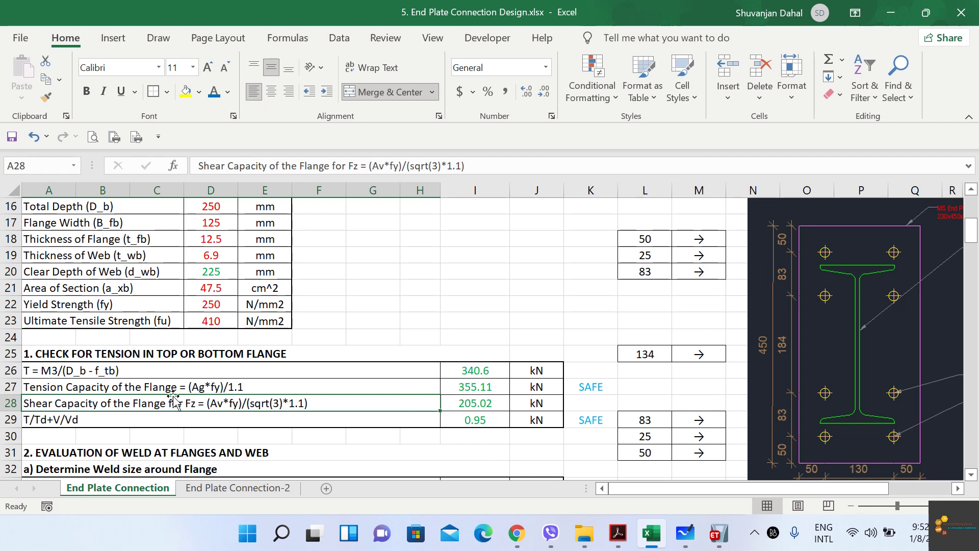
left_click(129, 388)
left_click(194, 402)
left_click(480, 404)
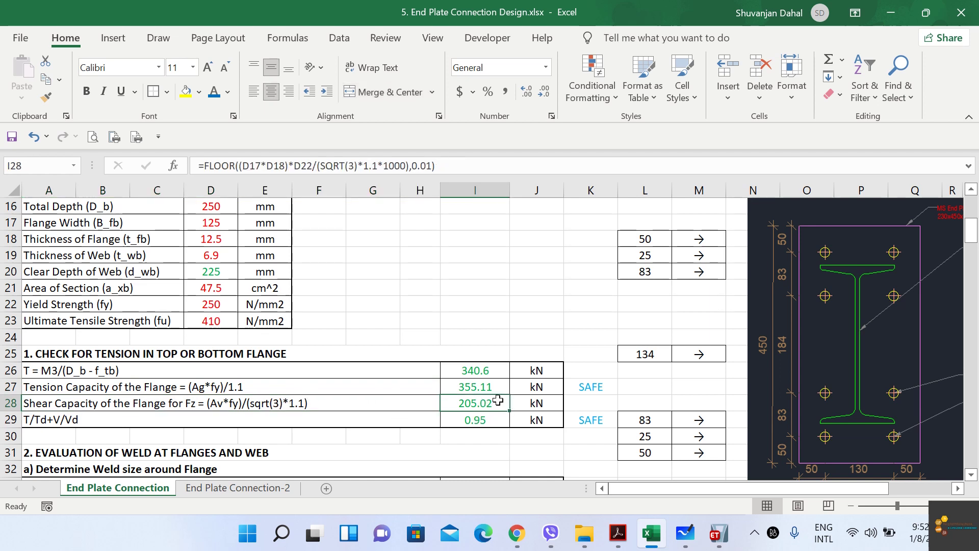
Step: Inspect the combined ratio T/Td+V/Vd, its shear force input in the design data, and the ratio's safety check
left_click(63, 420)
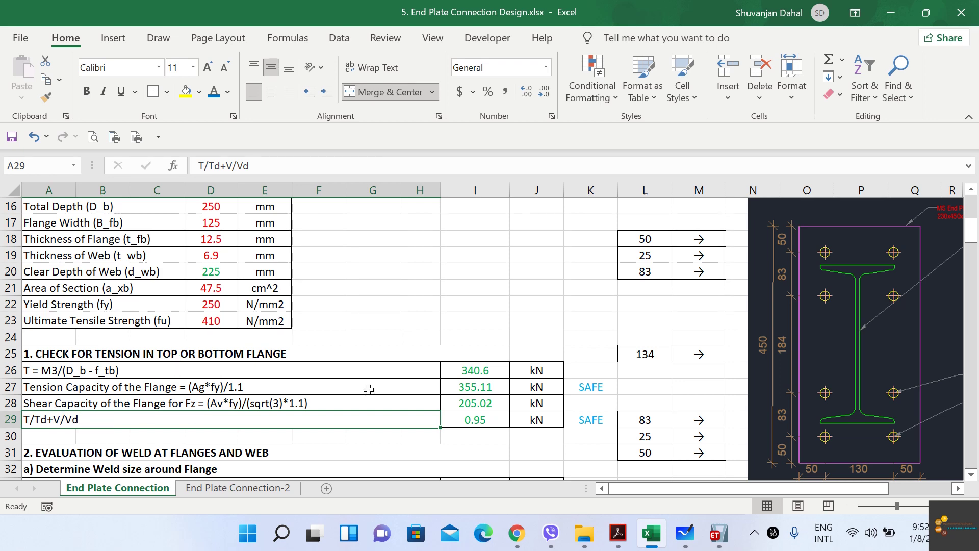
left_click(471, 421)
scroll(466, 334, "up", 5)
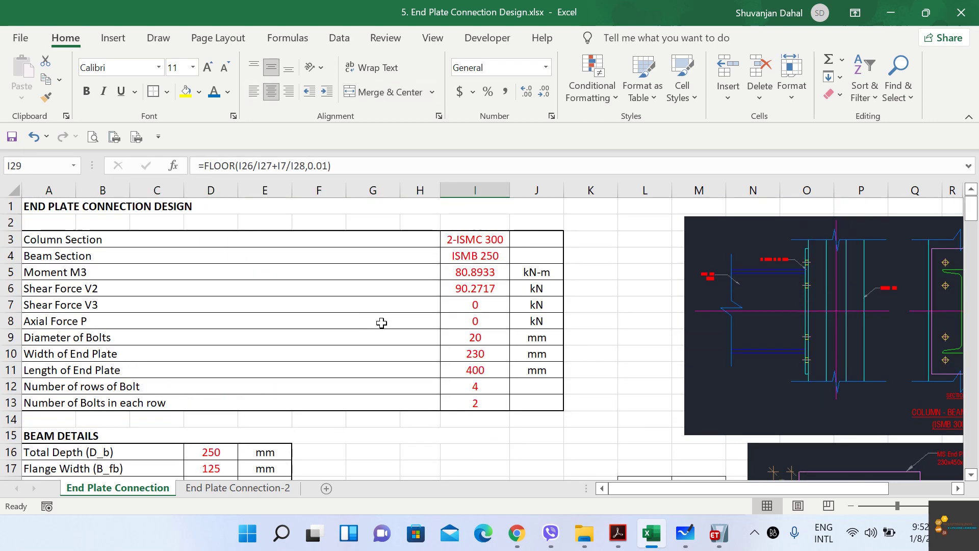
left_click(493, 314)
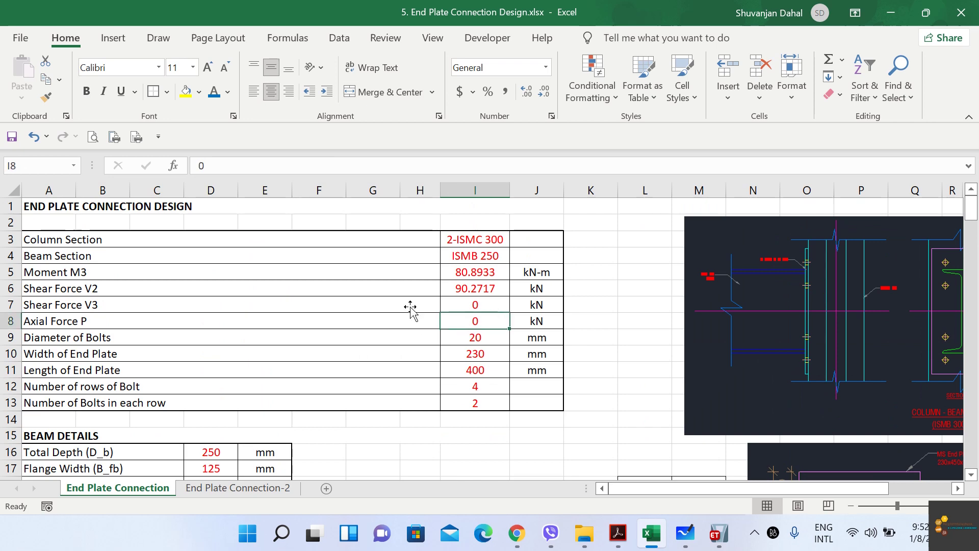
scroll(409, 308, "down", 6)
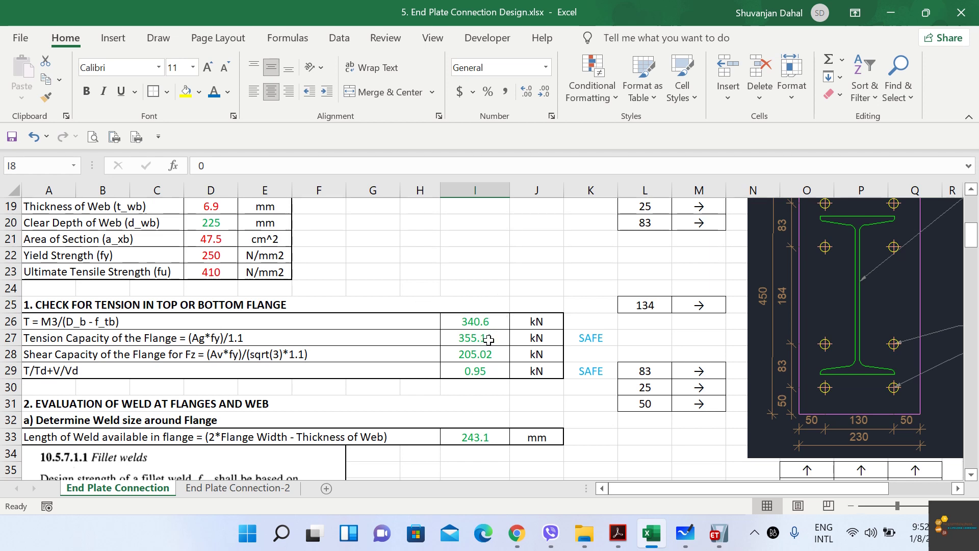
left_click(491, 369)
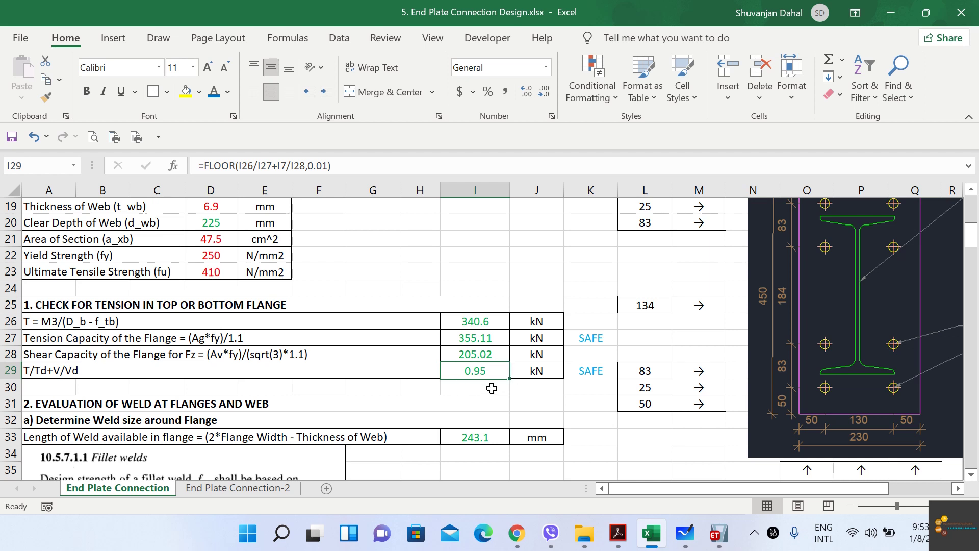
left_click(595, 369)
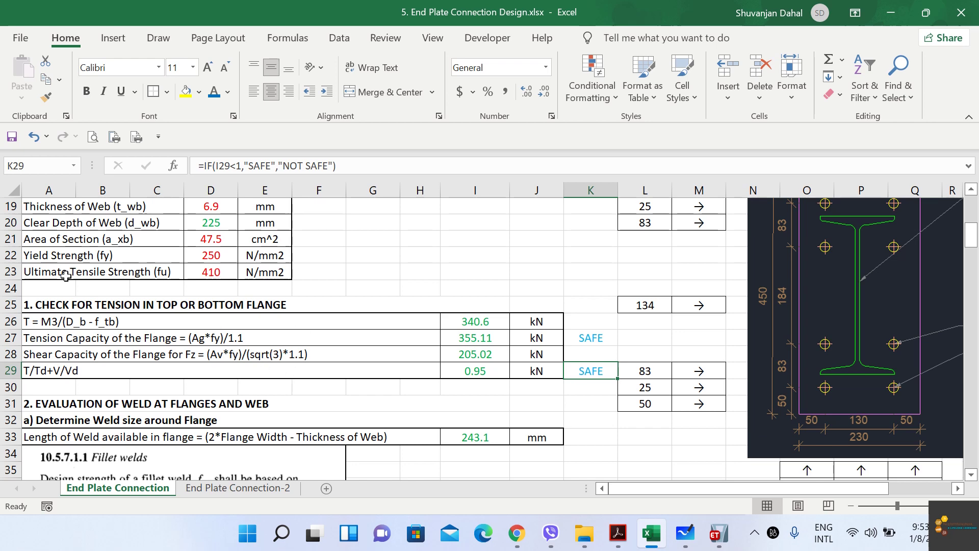
Step: Switch to Microsoft Whiteboard, trace along the beam's bottom flange in orange, and return to the Excel weld evaluation
scroll(227, 314, "down", 2)
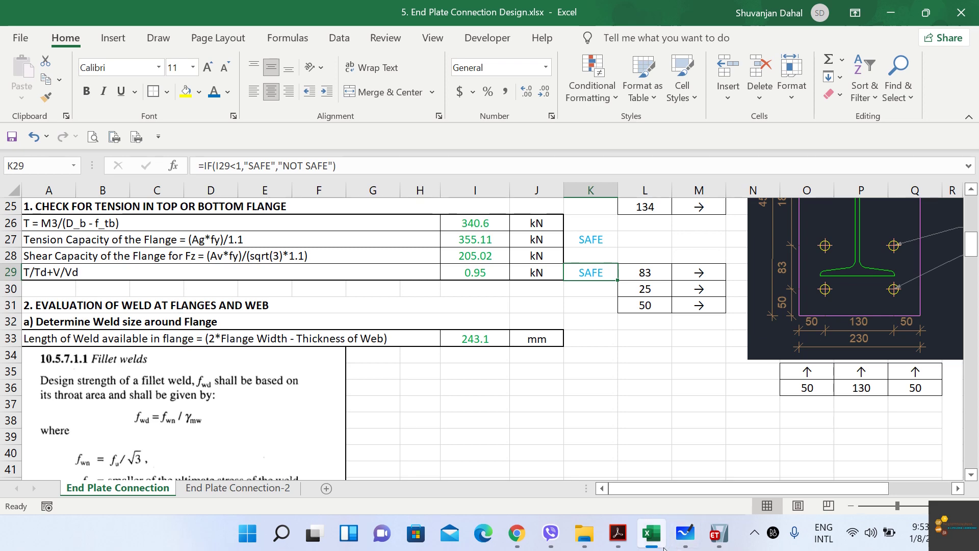
left_click(685, 533)
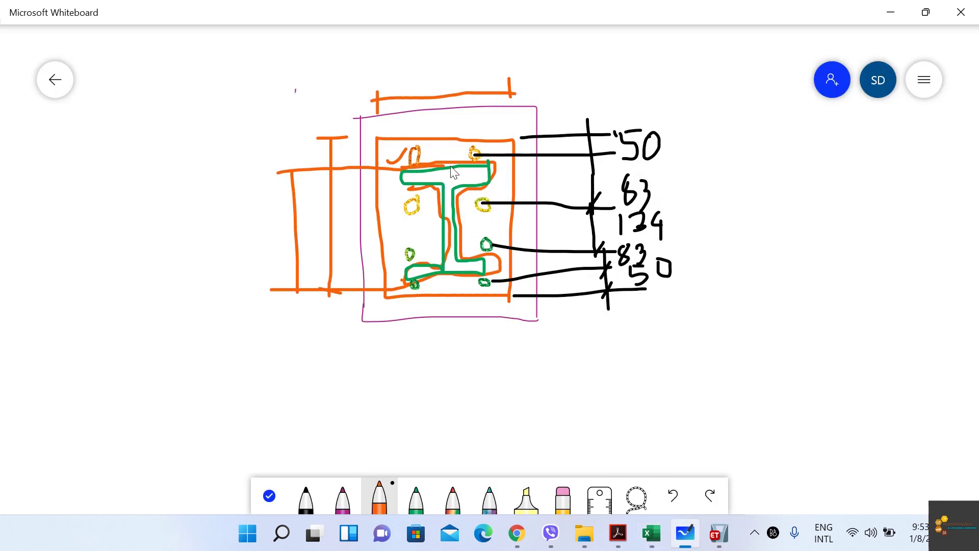
mouse_move(404, 281)
left_mouse_down()
mouse_move(497, 266)
mouse_move(465, 280)
left_mouse_up()
left_click(892, 7)
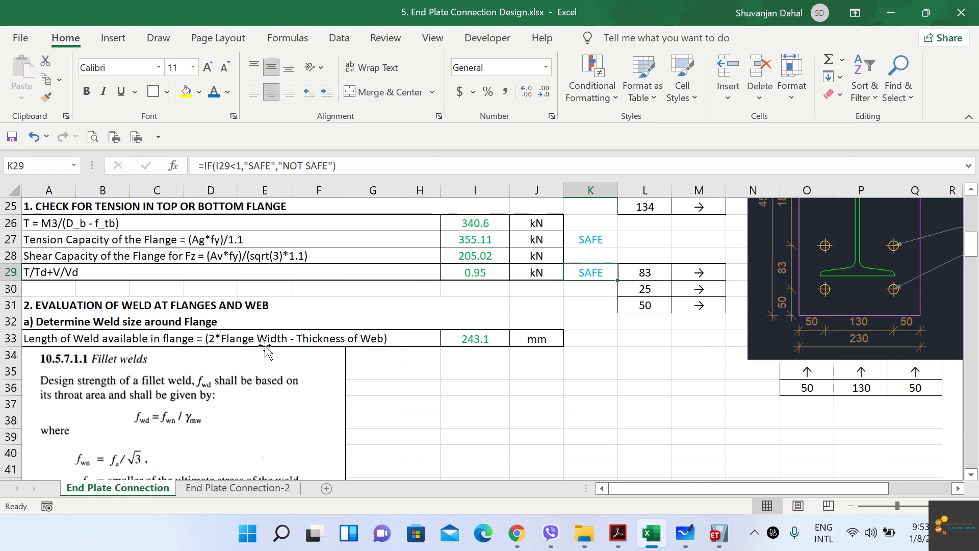
Step: Examine the formula for weld length available in the flange against the beam's flange width and web thickness
scroll(293, 348, "up", 3)
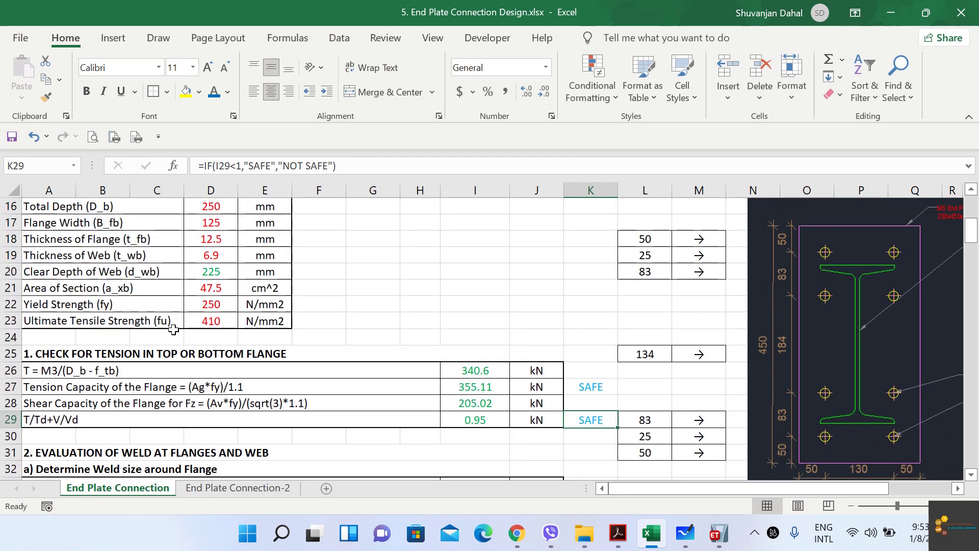
scroll(164, 269, "down", 2)
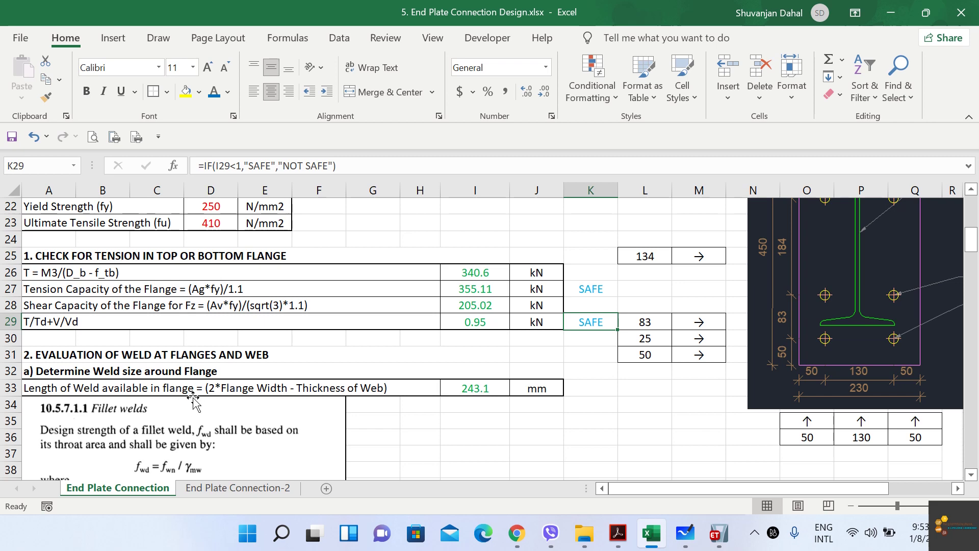
left_click(487, 392)
Step: Review fillet weld clause 10.5.7.1.1, the shop partial safety factor, and the shop fillet weld strength formula with its ultimate tensile strength
scroll(444, 382, "down", 3)
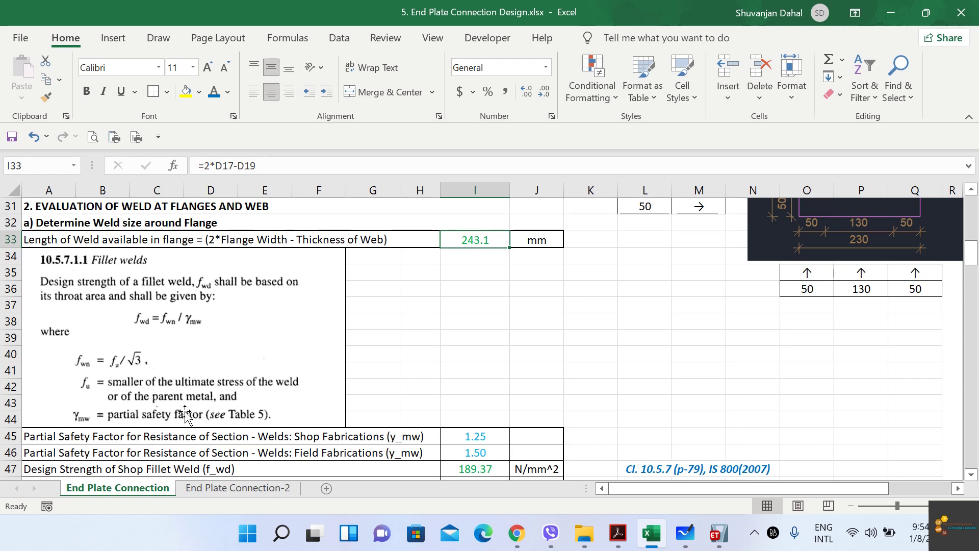
scroll(204, 405, "down", 1)
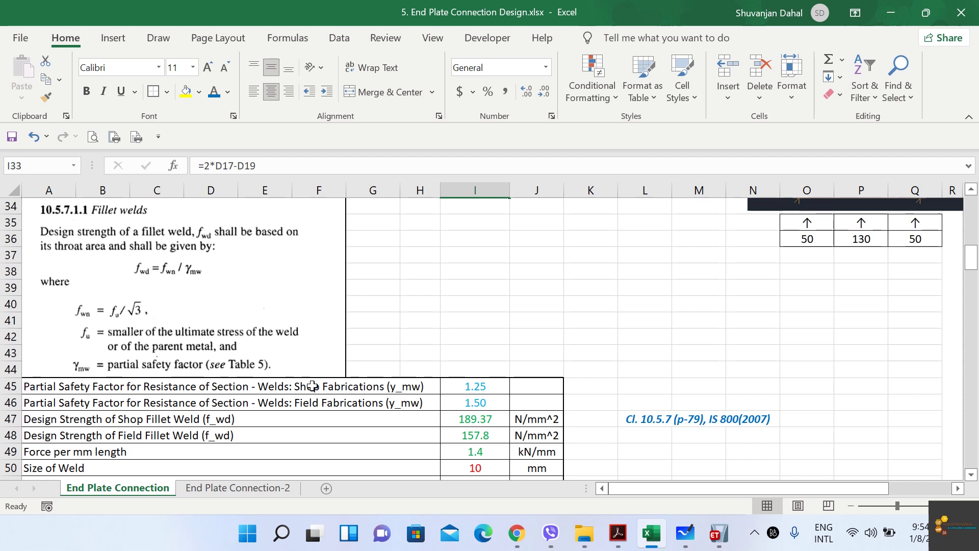
left_click(483, 386)
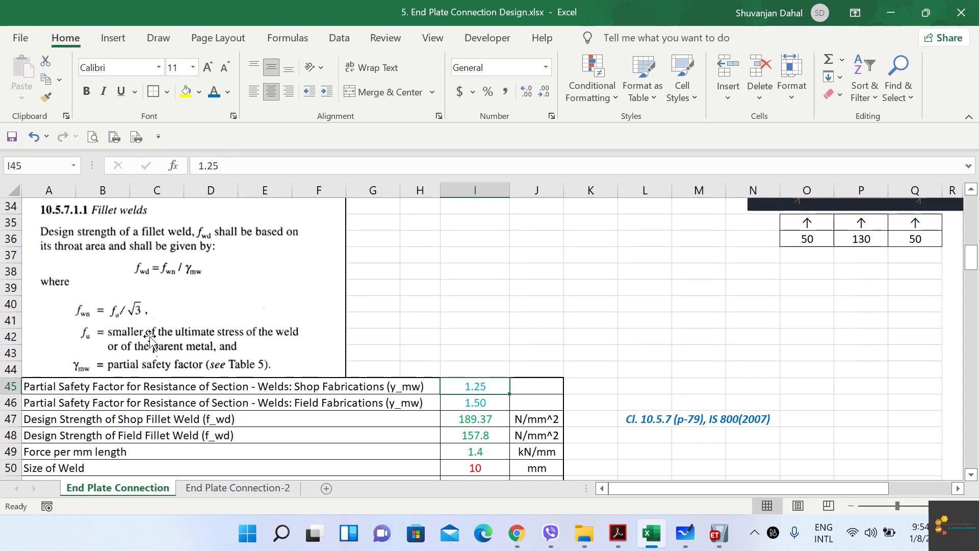
left_click(462, 420)
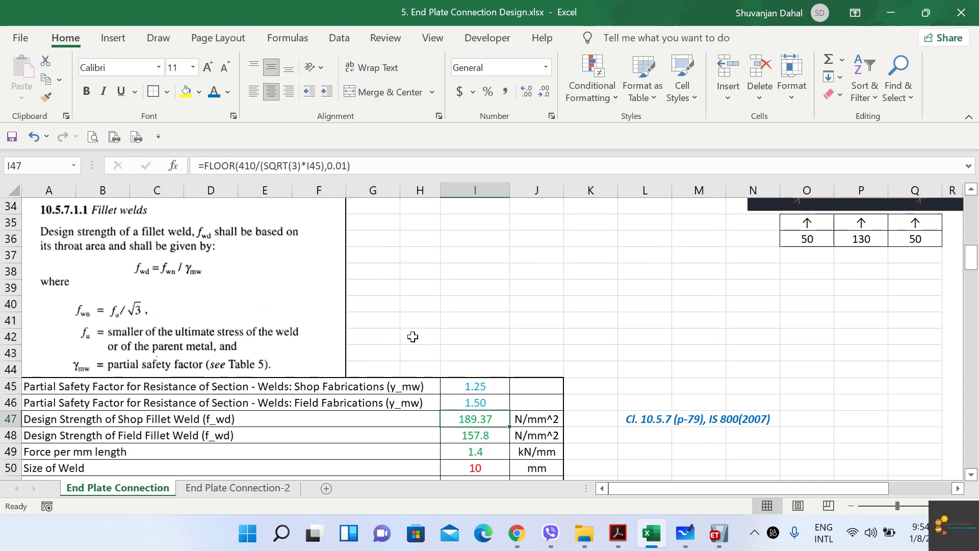
scroll(214, 339, "up", 5)
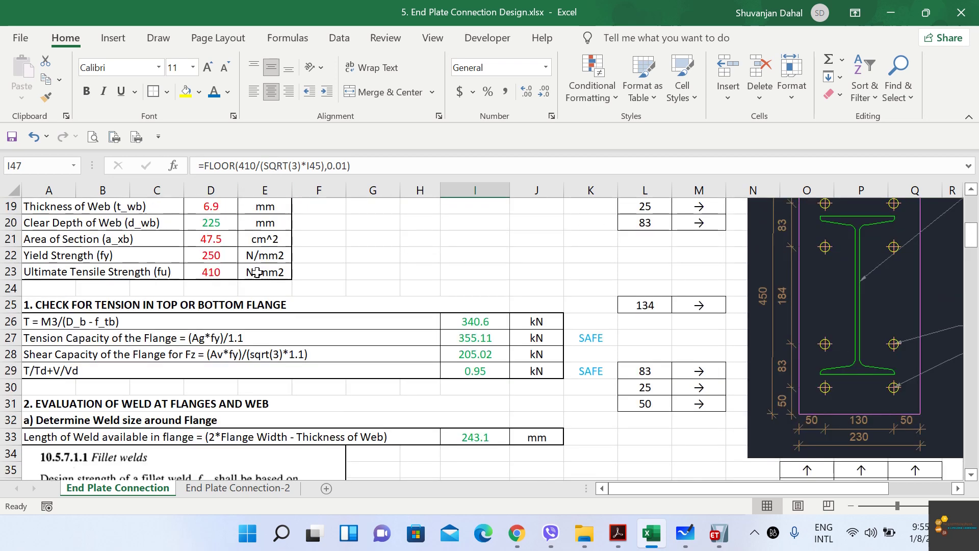
scroll(257, 272, "down", 6)
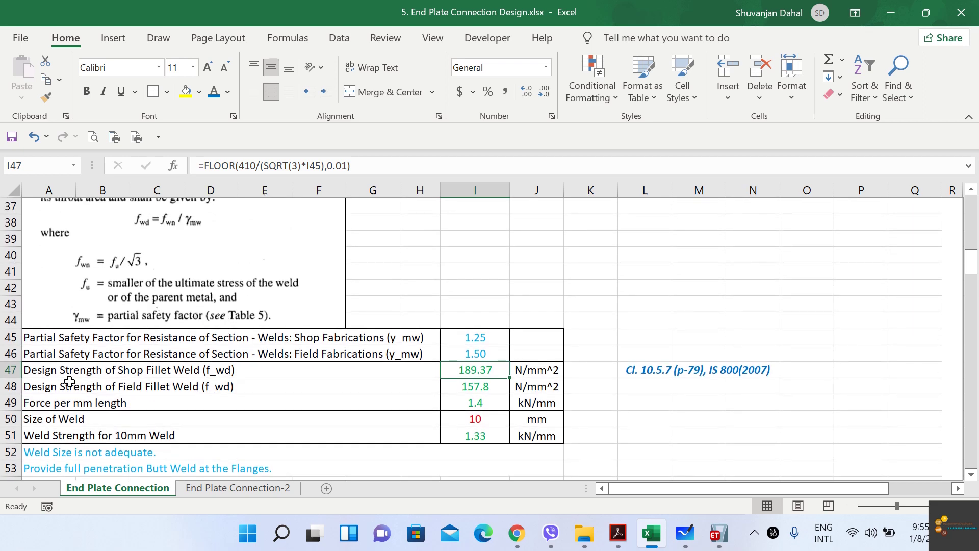
Step: Compare the design strength formulas for the shop fillet weld and the field fillet weld
right_click(203, 388)
left_click(479, 368)
left_click(478, 368)
left_click(476, 387)
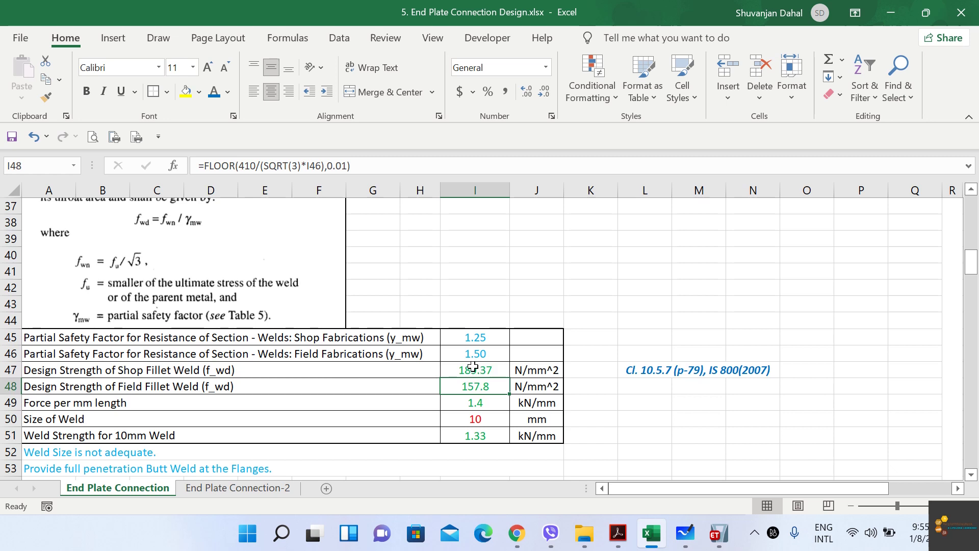
left_click_drag(480, 371, 479, 389)
left_click(489, 371)
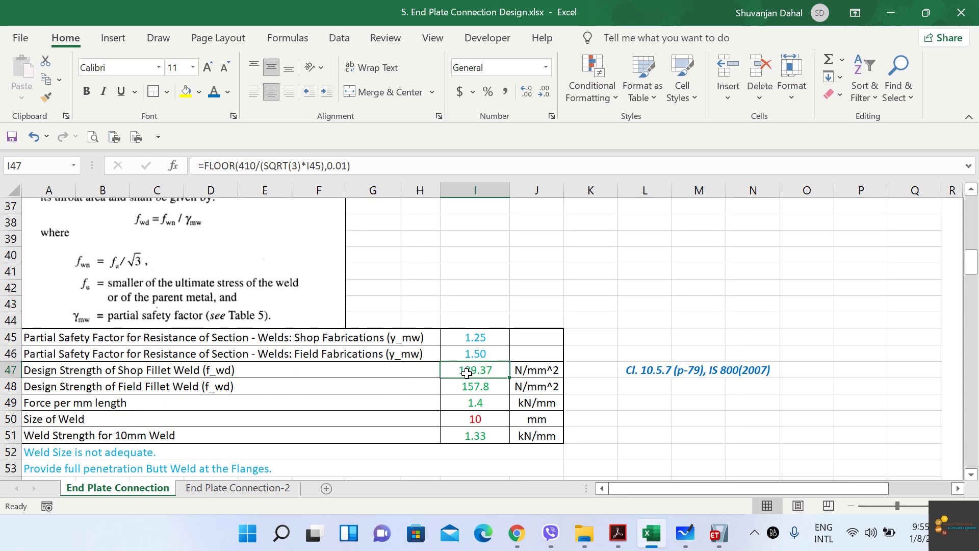
Step: Open the force per mm length formula to inspect its references, and leave it without changes
scroll(465, 370, "up", 2)
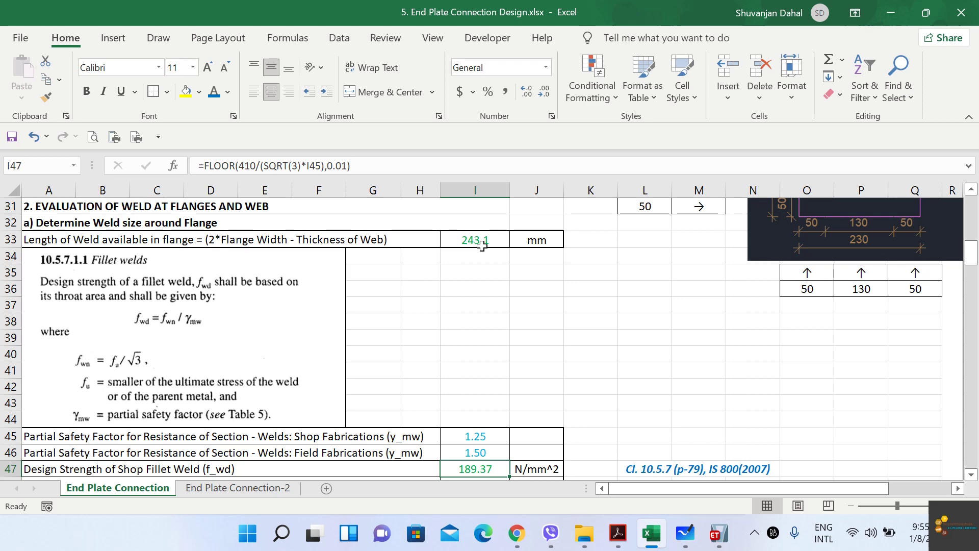
scroll(474, 434, "down", 1)
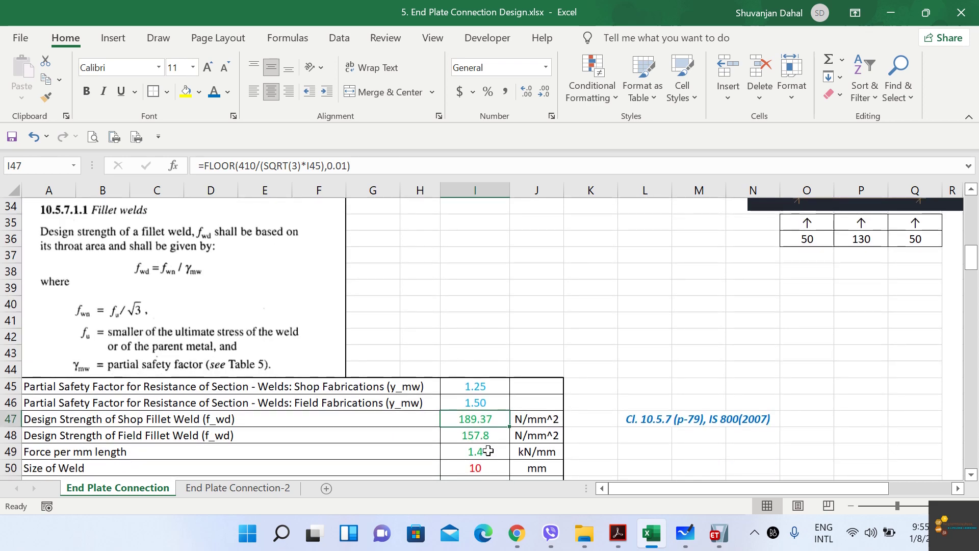
left_click(490, 449)
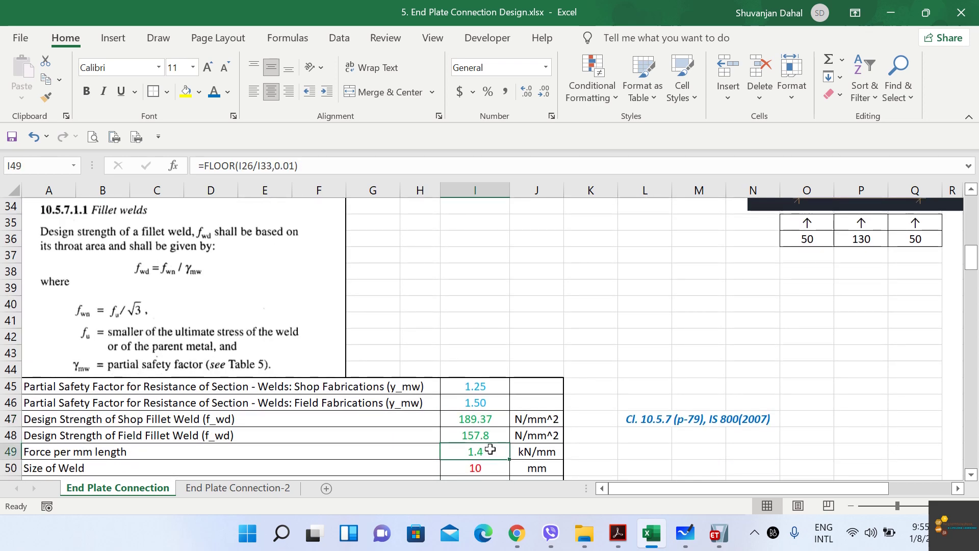
double_click(490, 449)
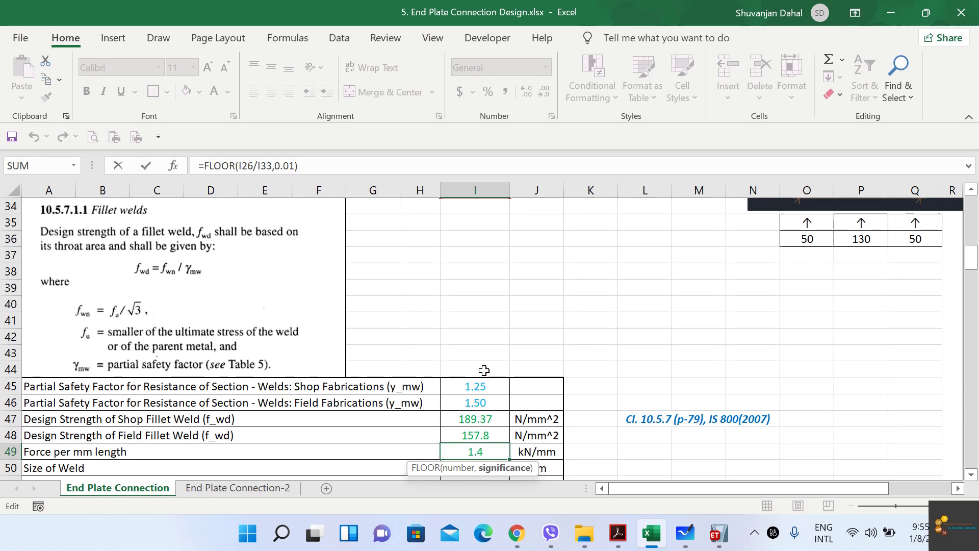
scroll(509, 286, "up", 1)
scroll(509, 285, "down", 1)
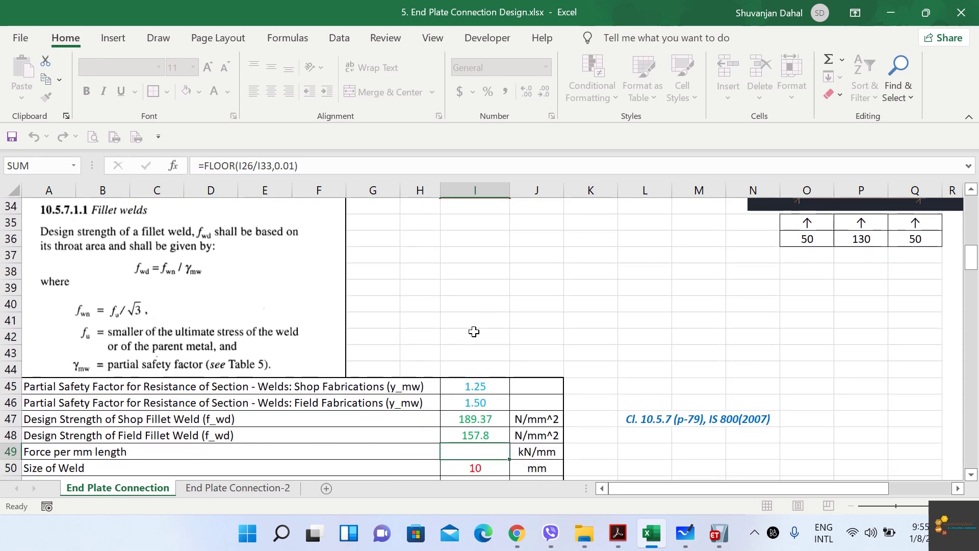
key("Escape")
Step: Check the force per mm length against the available flange weld length, and review its kN/mm unit
scroll(485, 284, "up", 1)
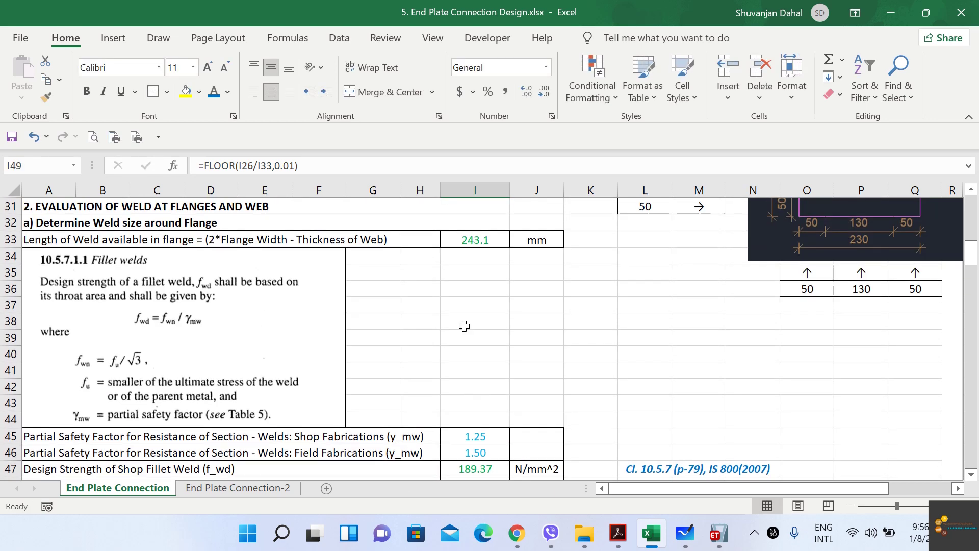
scroll(490, 303, "down", 1)
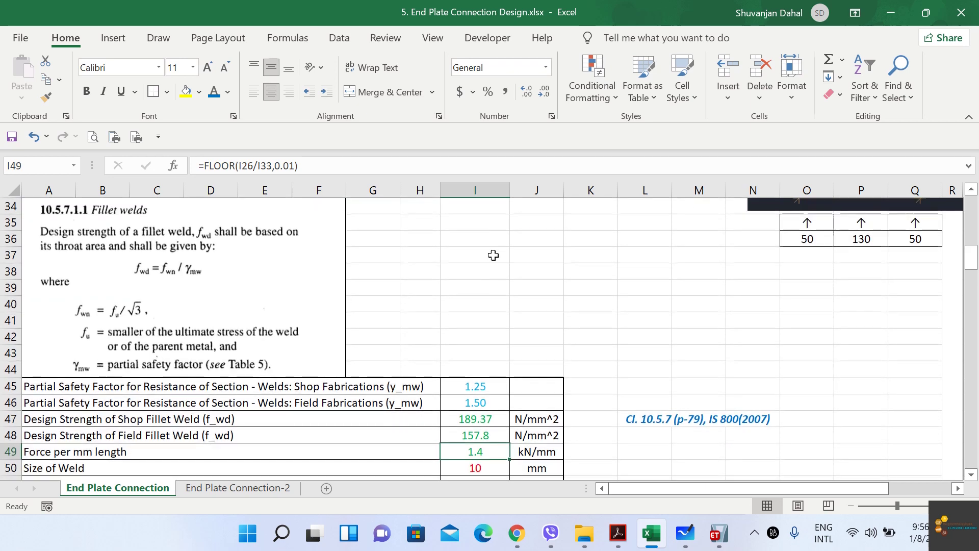
scroll(498, 237, "up", 1)
scroll(481, 359, "down", 2)
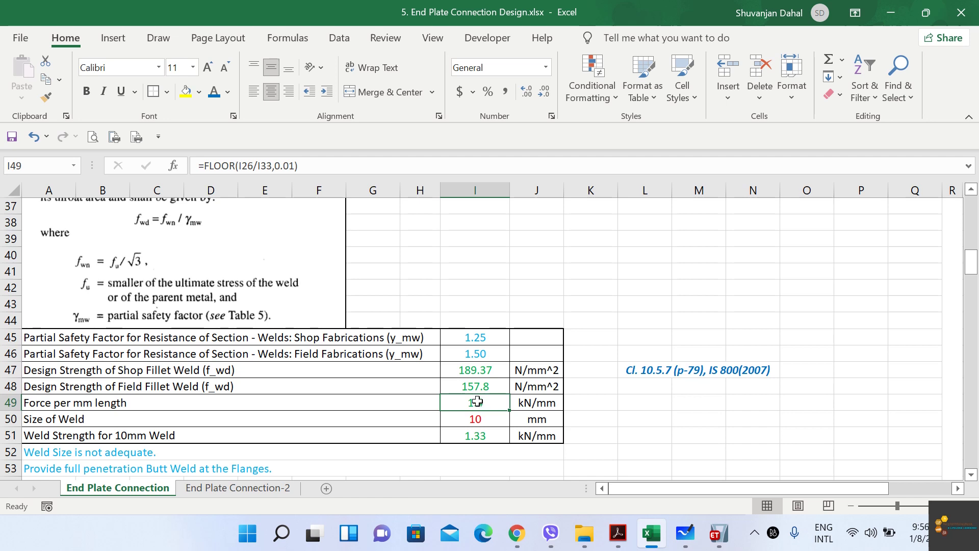
left_click(548, 403)
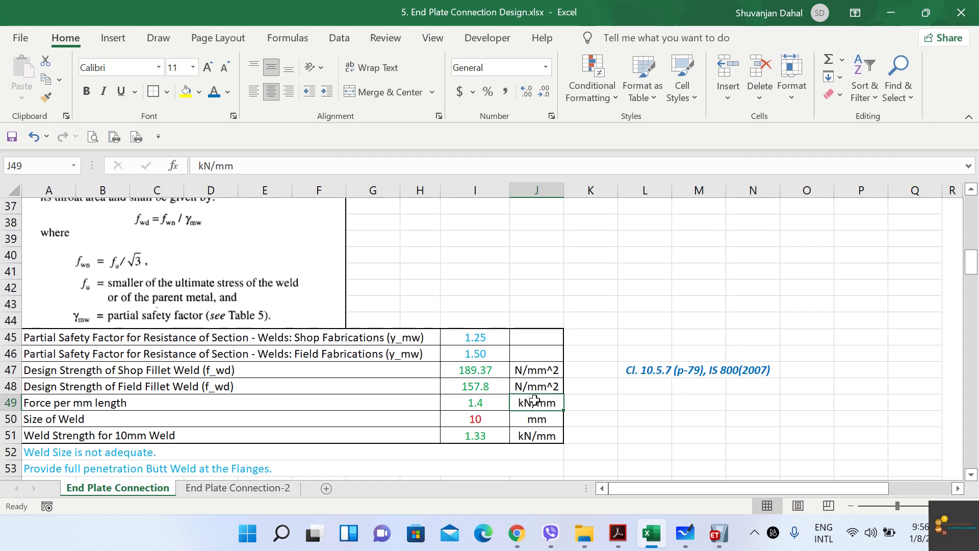
left_click(488, 404)
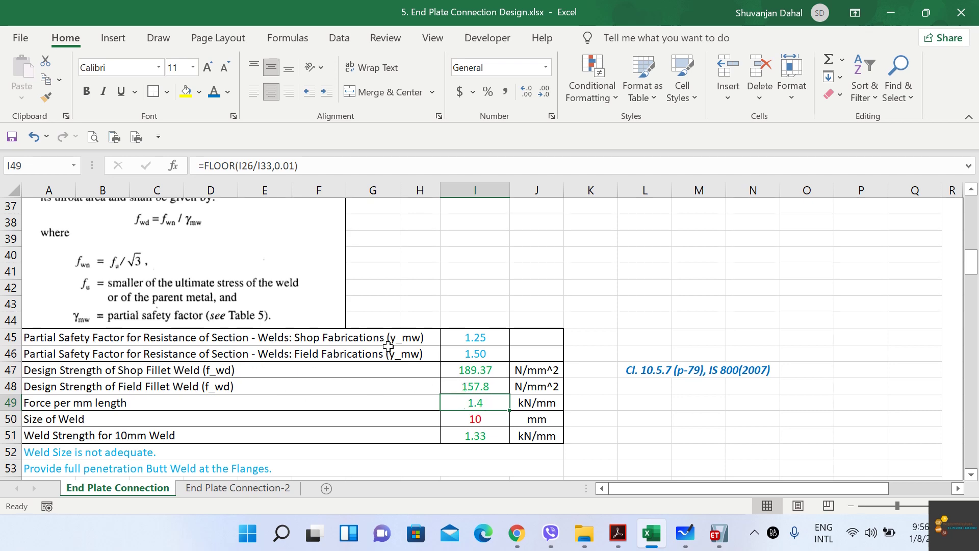
Step: Change the flange weld's force per mm length formula to divide the shop fillet weld design strength by the available flange weld length, =FLOOR(I47/I33,0.01)
scroll(472, 285, "up", 2)
scroll(479, 249, "down", 1)
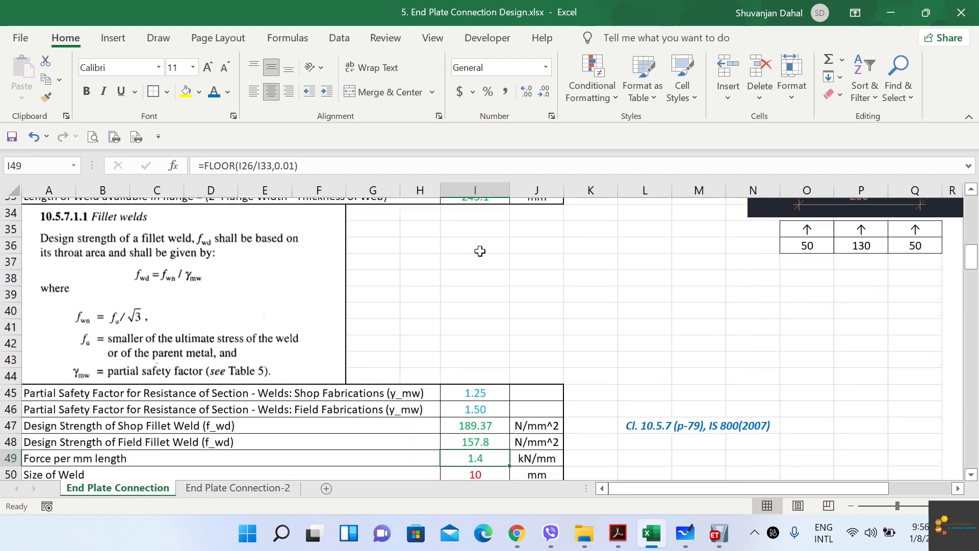
scroll(482, 422, "down", 1)
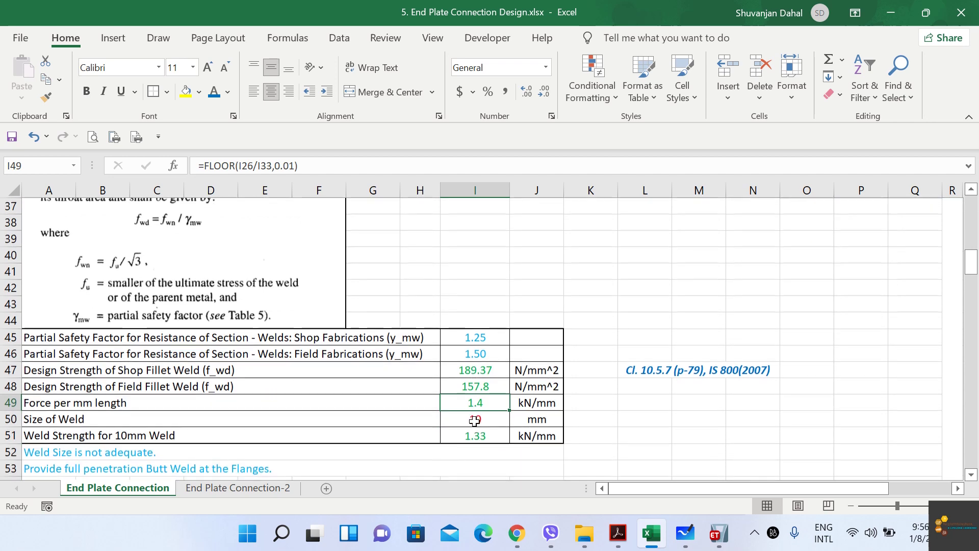
double_click(270, 165)
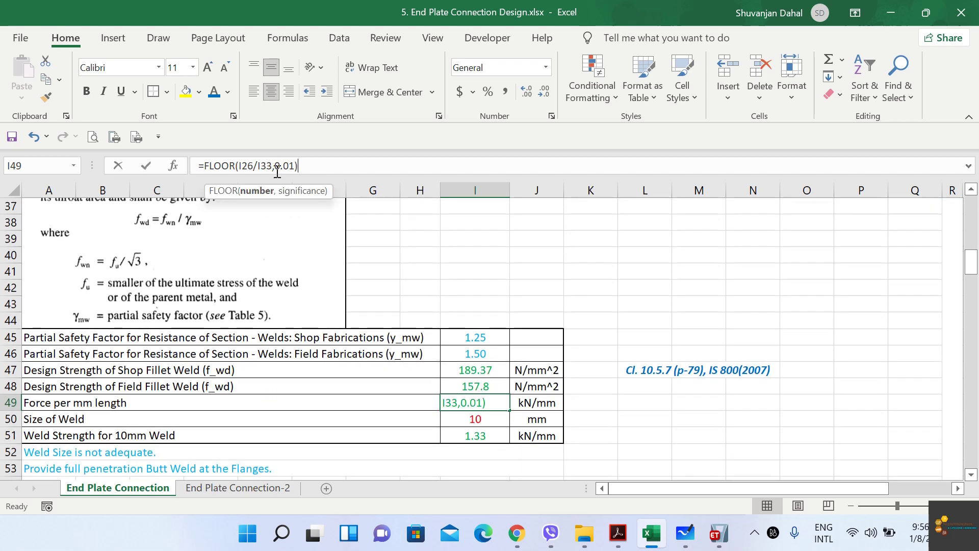
key("BackSpace")
key("BackSpace")
key("BackSpace")
key("BackSpace")
key("BackSpace")
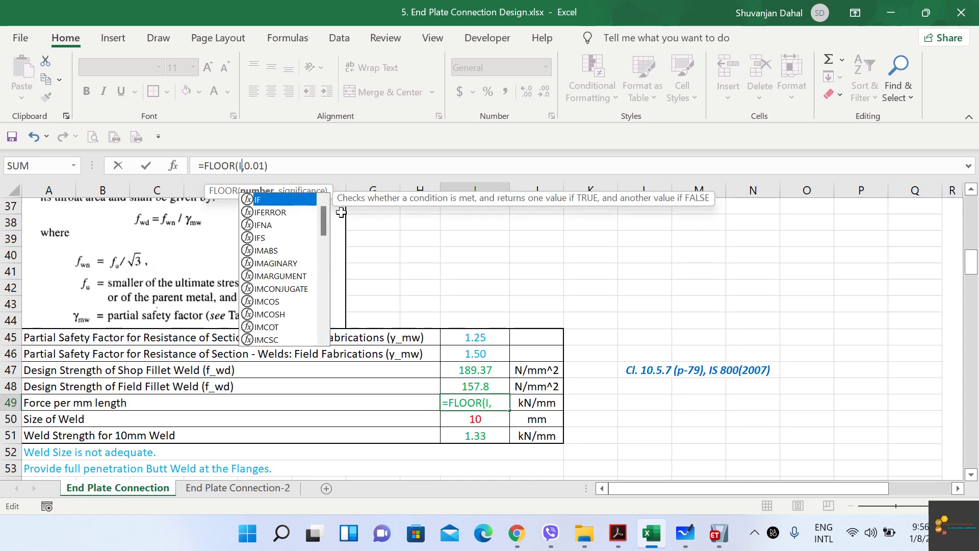
left_click(478, 370)
type("/")
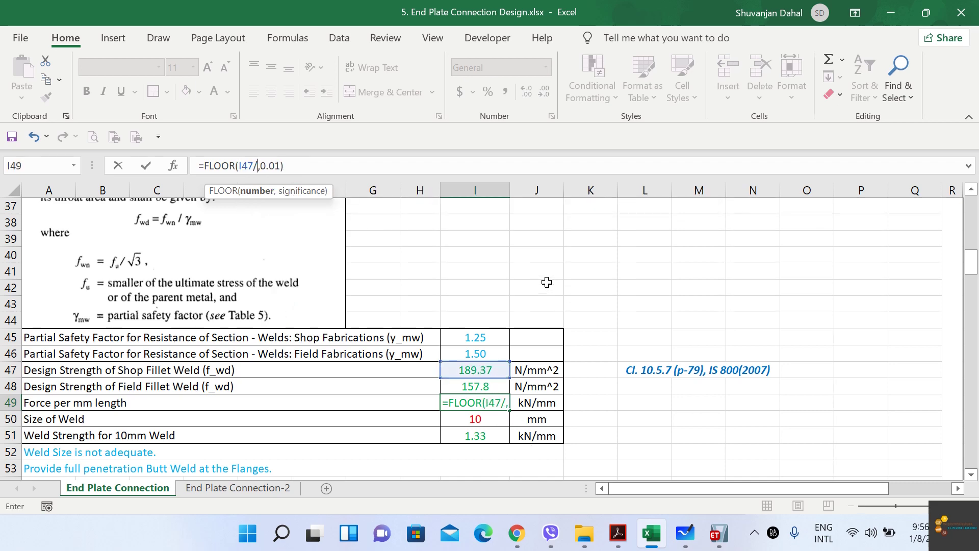
scroll(544, 282, "up", 2)
left_click(486, 241)
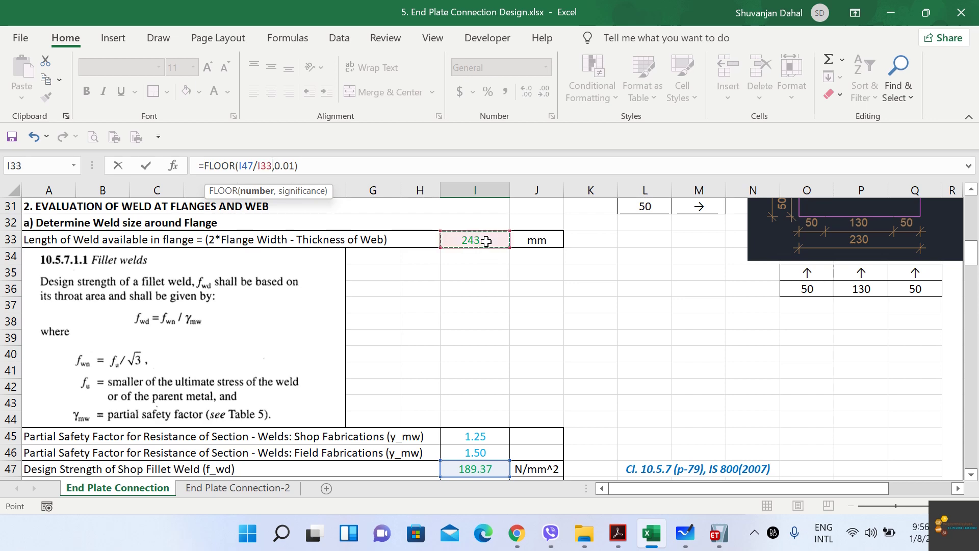
key("Return")
scroll(526, 267, "down", 3)
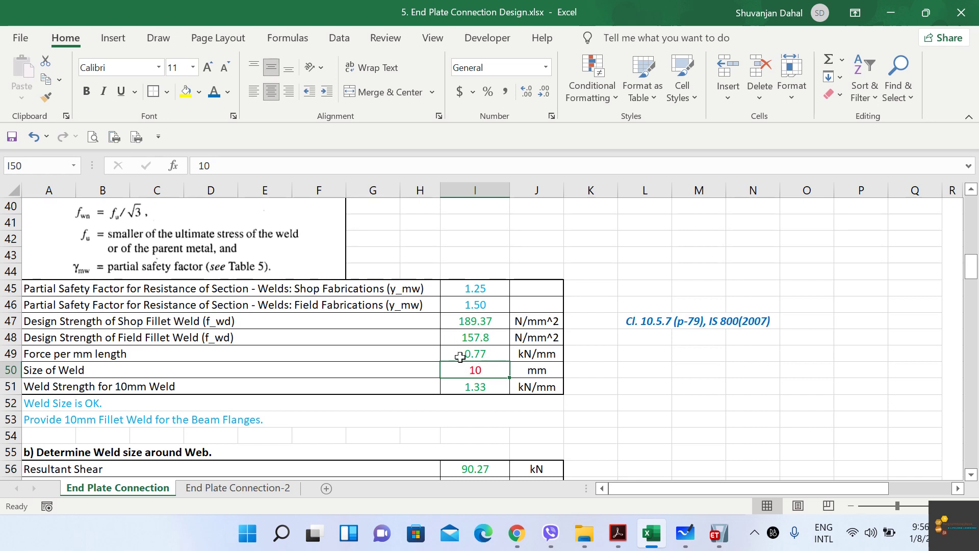
Step: Review the 10mm weld strength formula together with its referenced weld size and shop fillet weld design strength
left_click(492, 385)
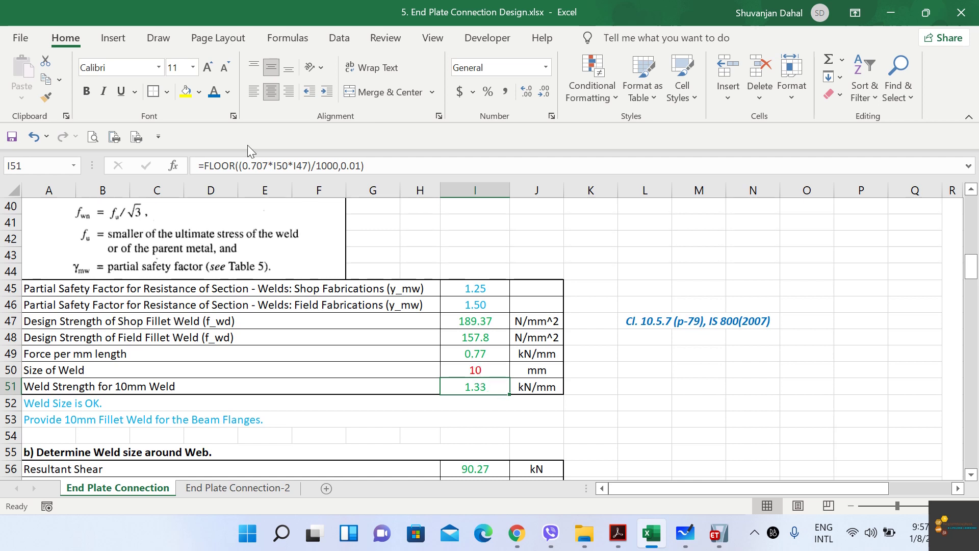
left_click(490, 370)
left_click(490, 322)
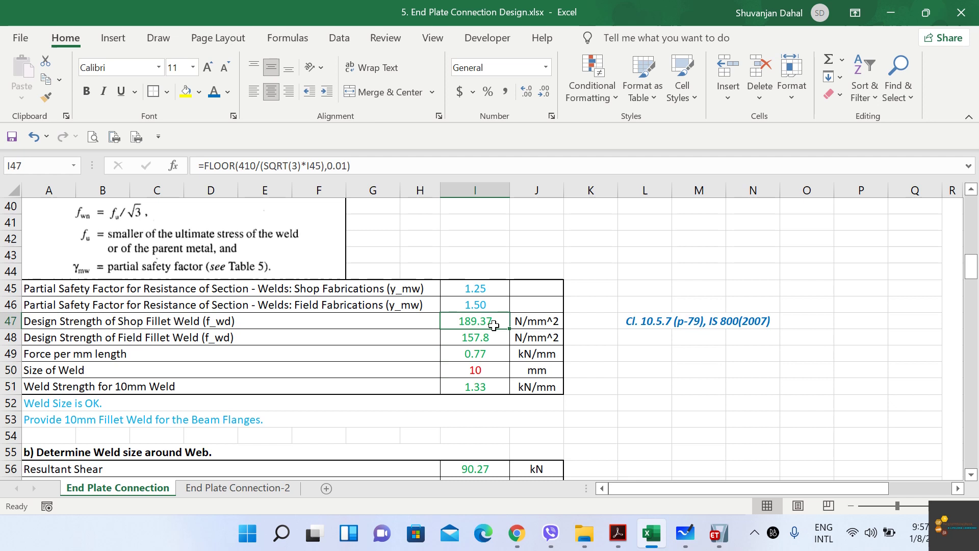
left_click(490, 386)
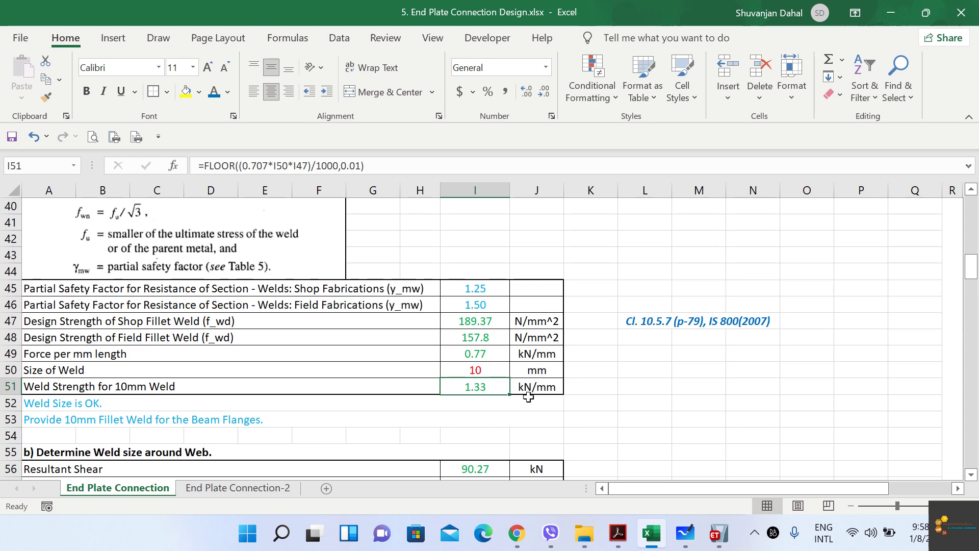
Step: Examine the web weld's resultant shear formula and trace it to the shear forces V2 and V3 in the input data
scroll(433, 316, "down", 2)
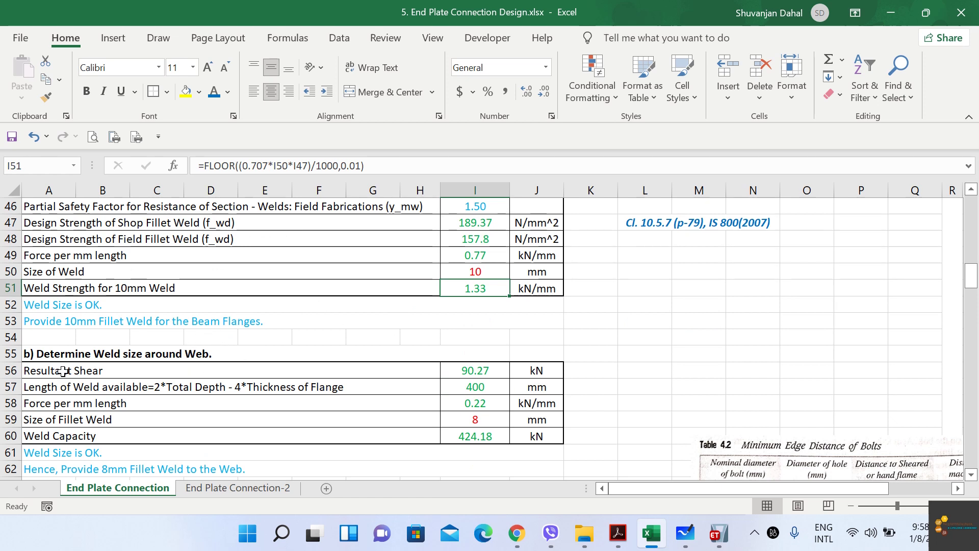
left_click(494, 371)
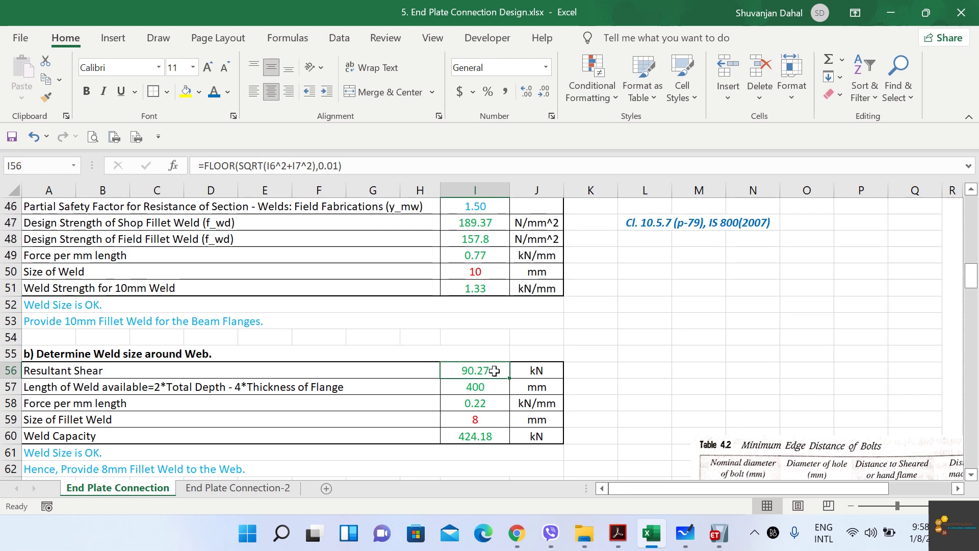
scroll(489, 372, "up", 12)
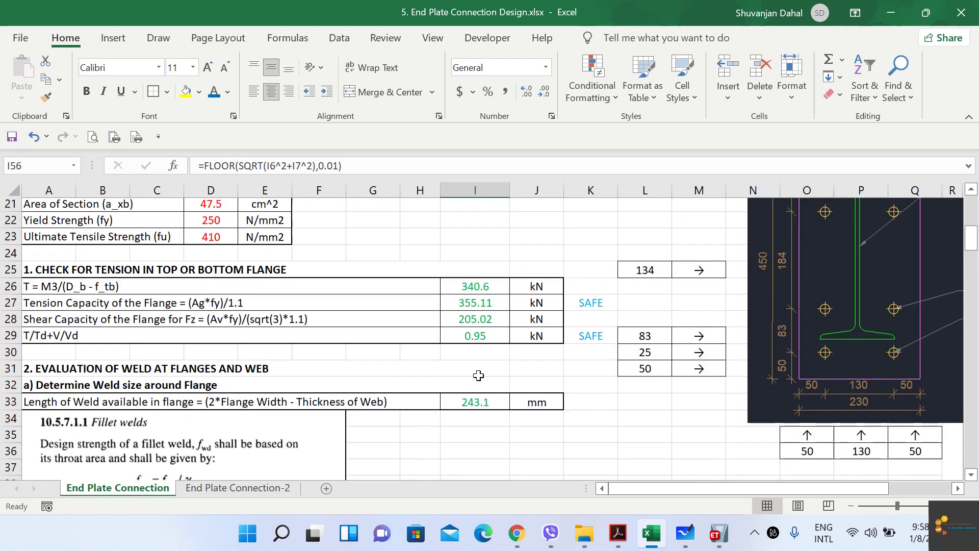
scroll(479, 374, "up", 2)
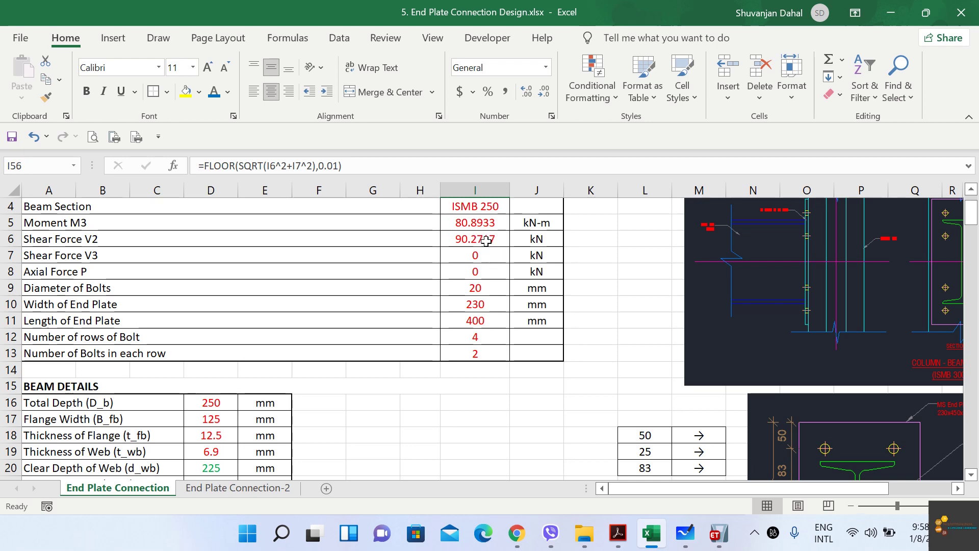
scroll(490, 228, "down", 1)
scroll(491, 229, "down", 3)
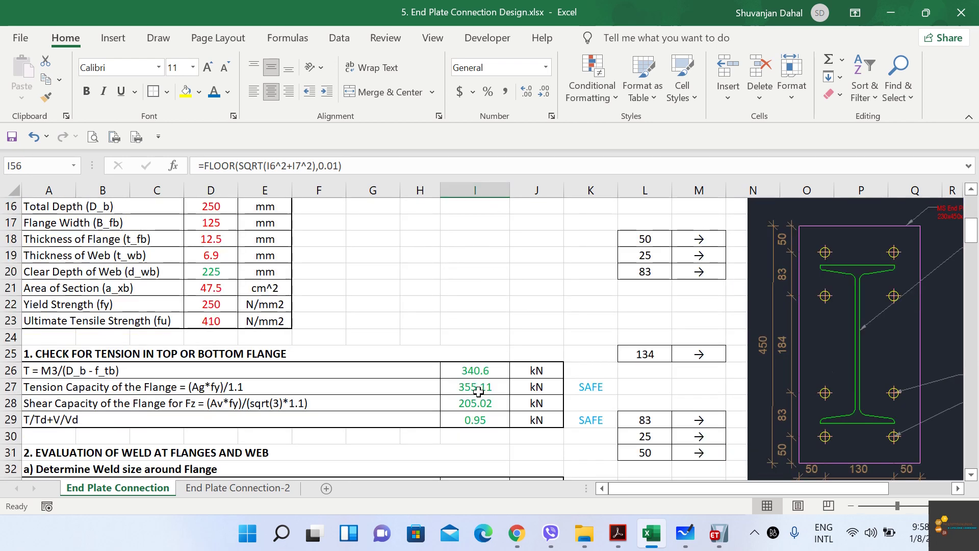
scroll(492, 360, "down", 4)
scroll(492, 360, "down", 7)
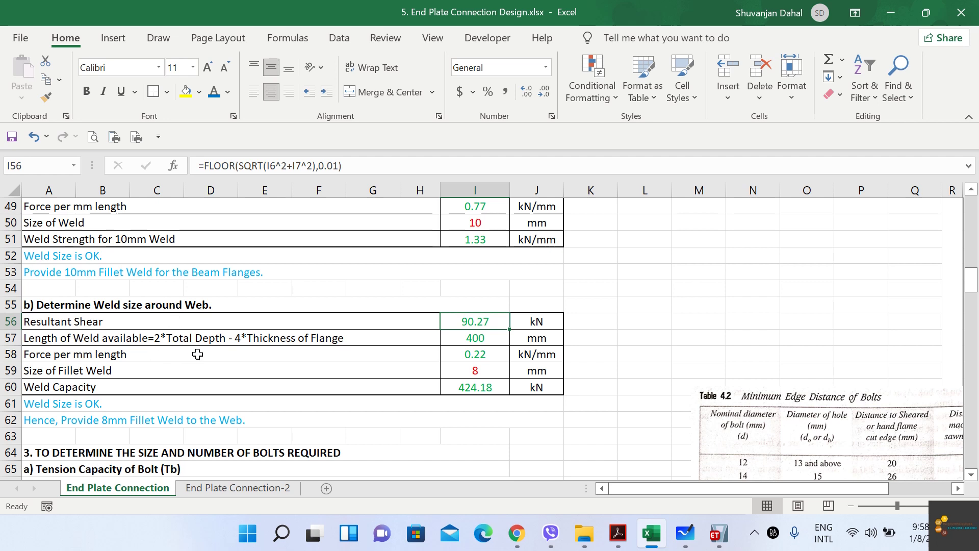
Step: Review the available web weld length formula and how force per mm length uses it with the resultant shear
left_click(186, 342)
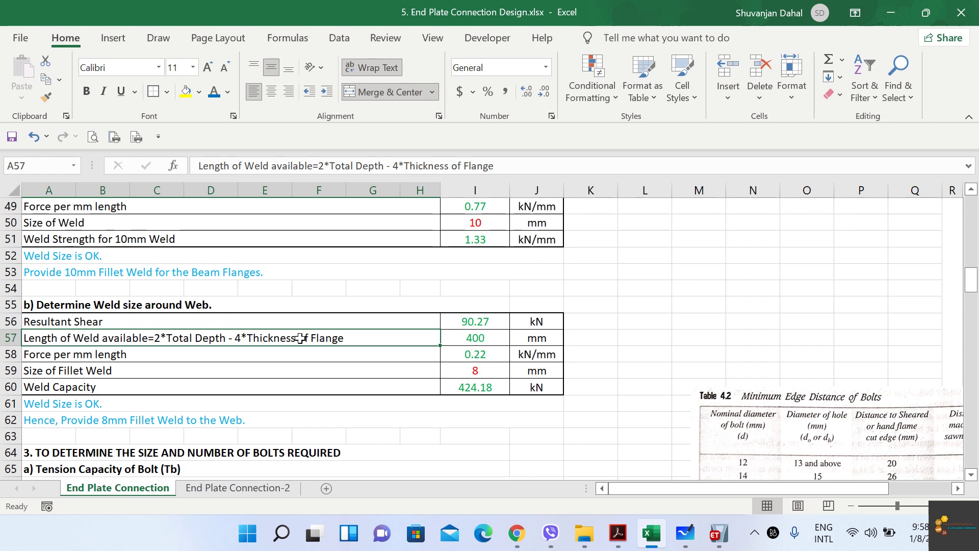
left_click(482, 340)
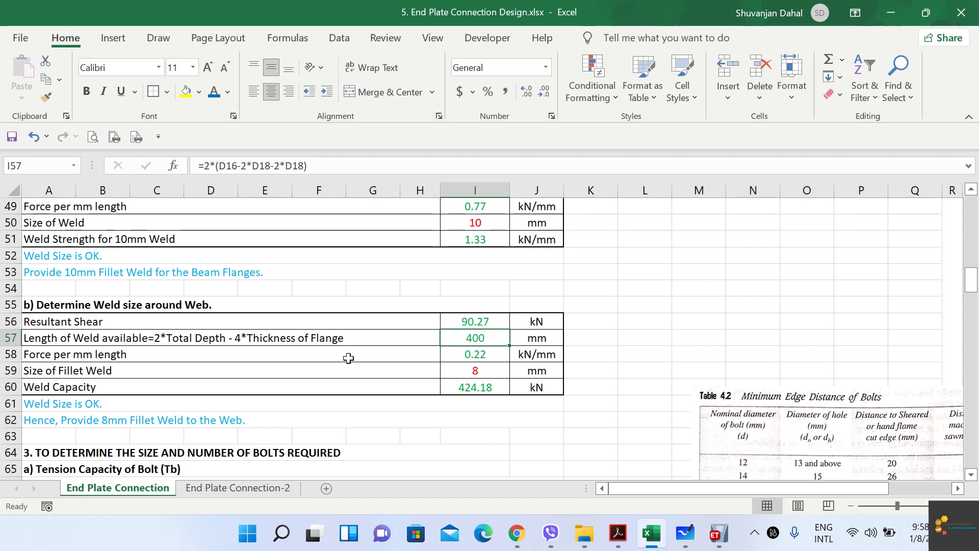
double_click(486, 354)
key("Escape")
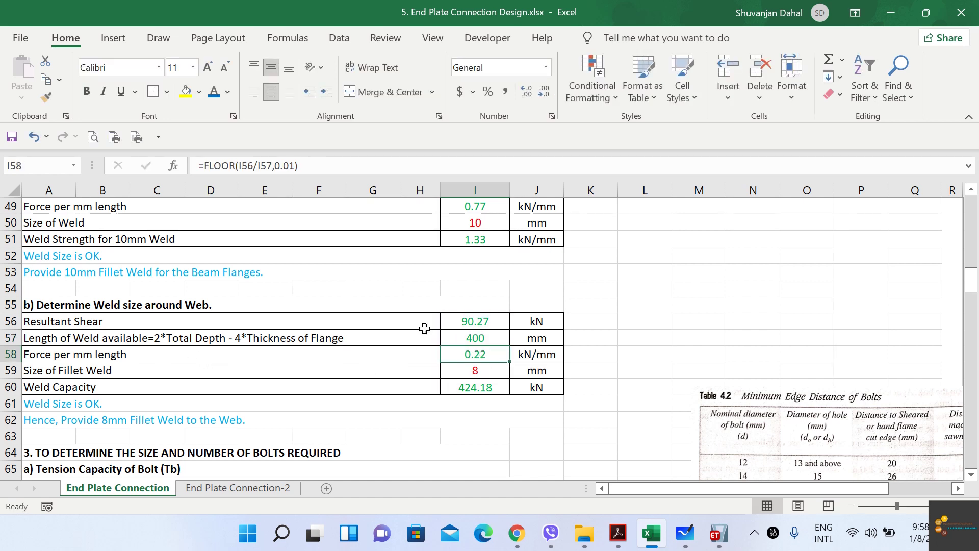
left_click(499, 323)
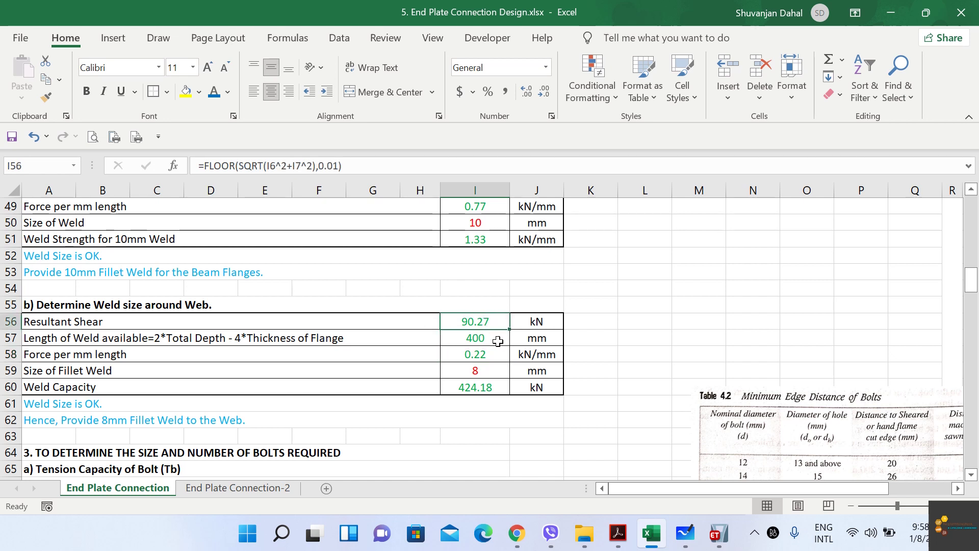
left_click(498, 341)
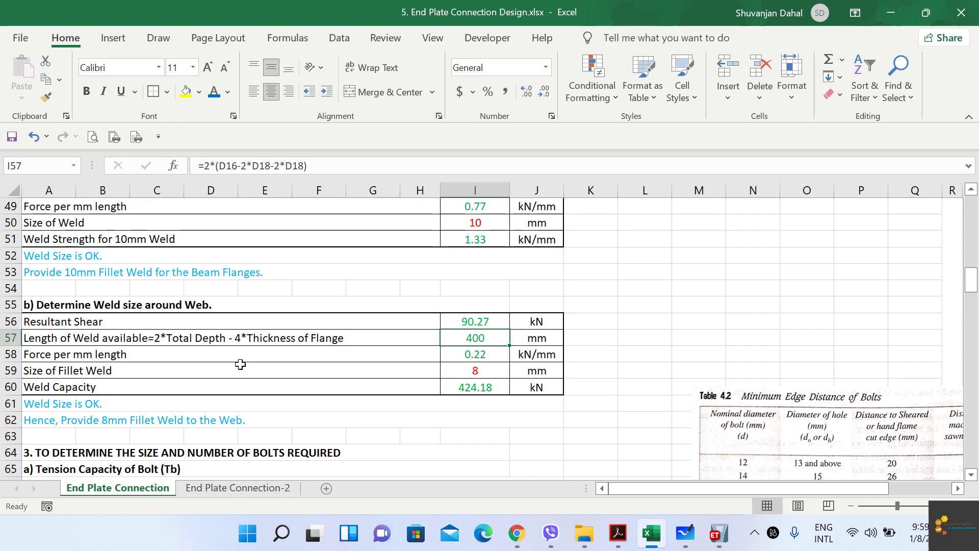
Step: Compare the web fillet weld size and weld capacity formula with the flange's 10mm weld strength formula
left_click(486, 370)
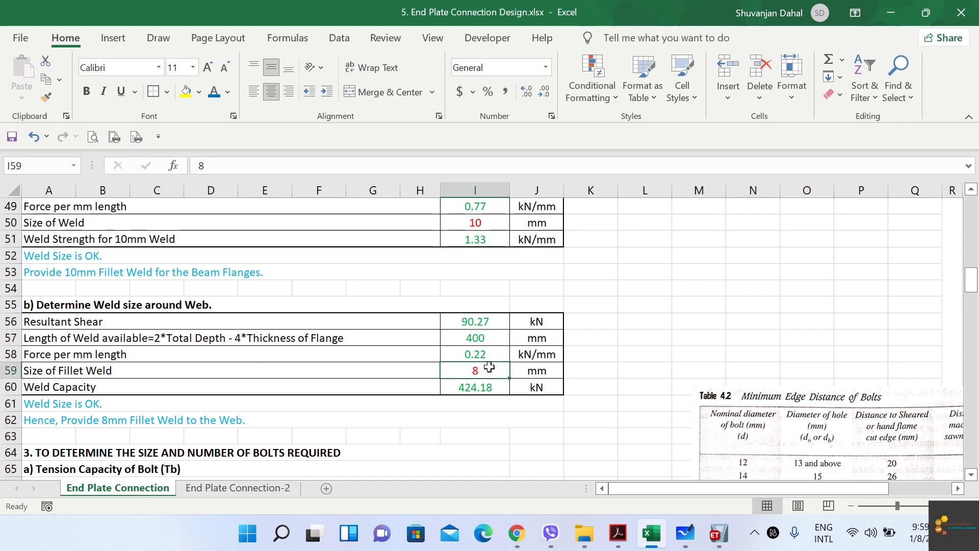
left_click(480, 239)
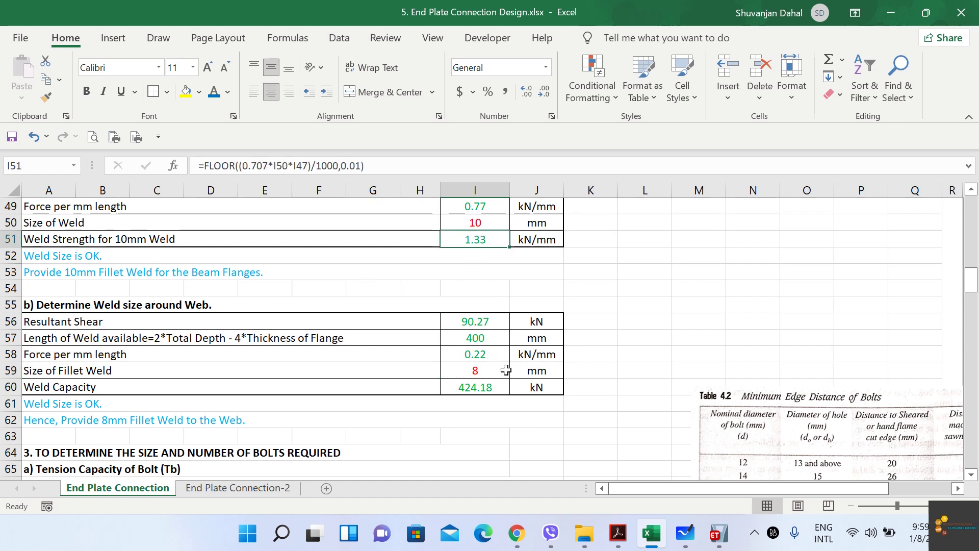
left_click(476, 385)
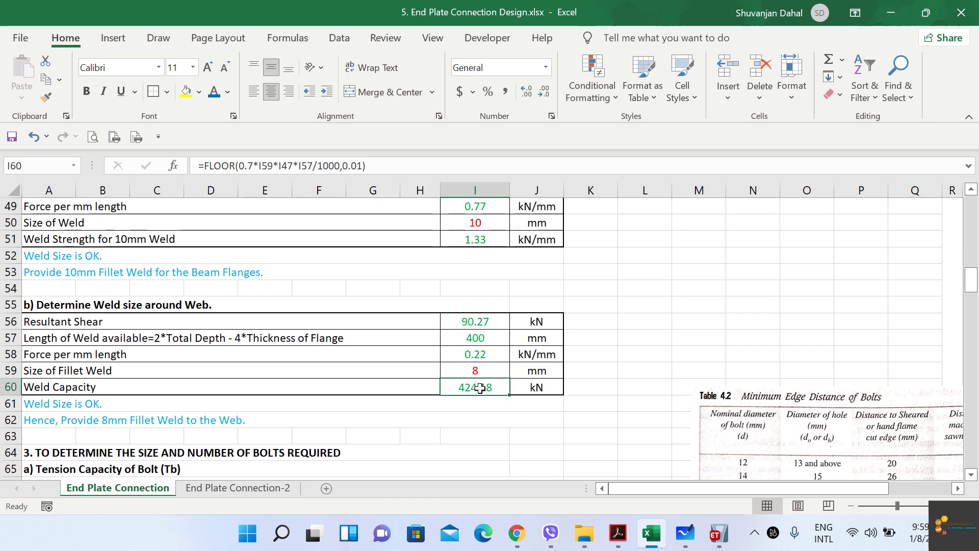
Step: Inspect the web weld size check that compares weld capacity with resultant shear, and read on to the bolt details in section 3
double_click(228, 404)
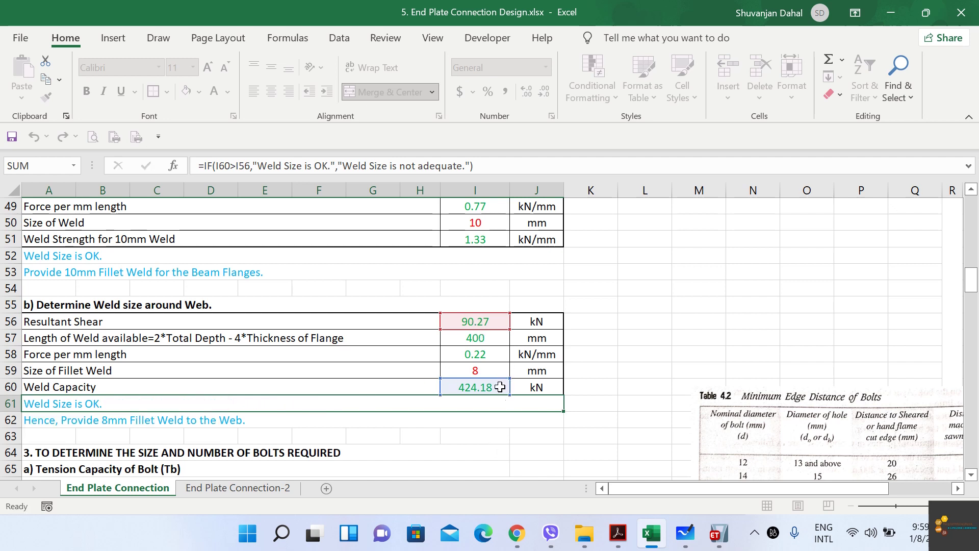
key("ctrl+Return")
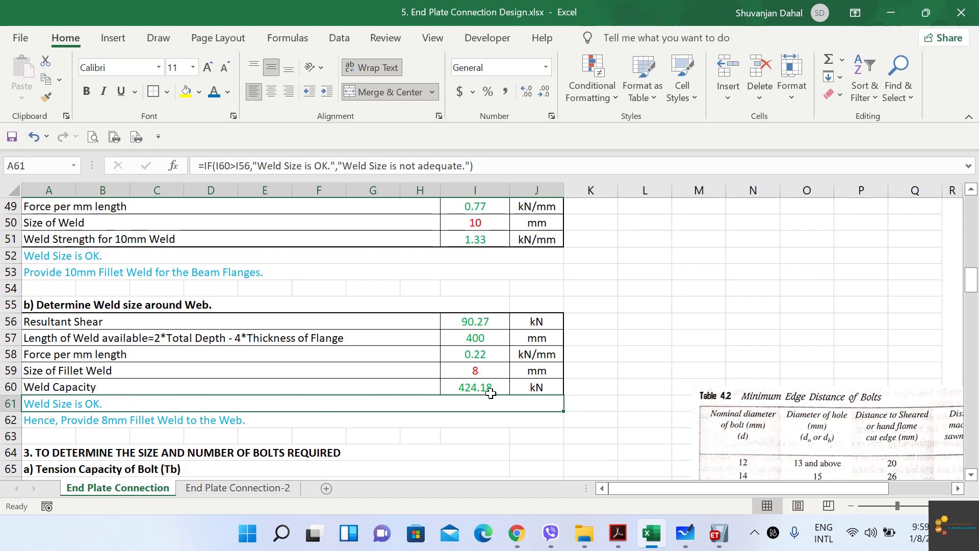
right_click(475, 321)
key("Escape")
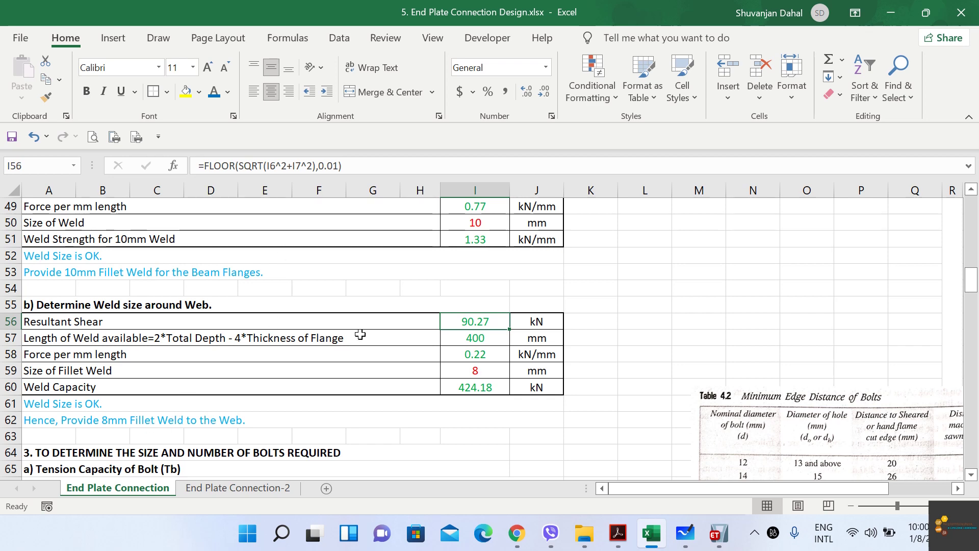
scroll(361, 334, "down", 1)
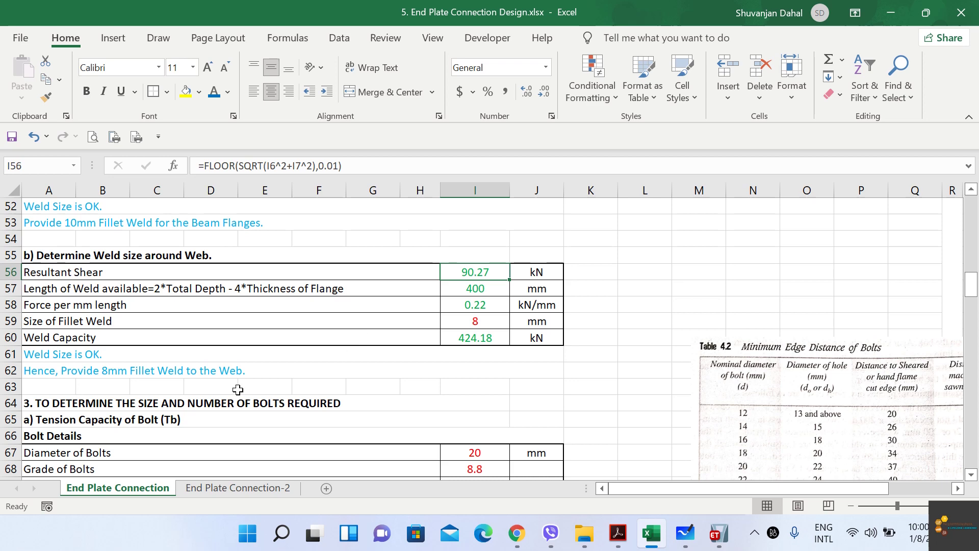
scroll(237, 389, "down", 3)
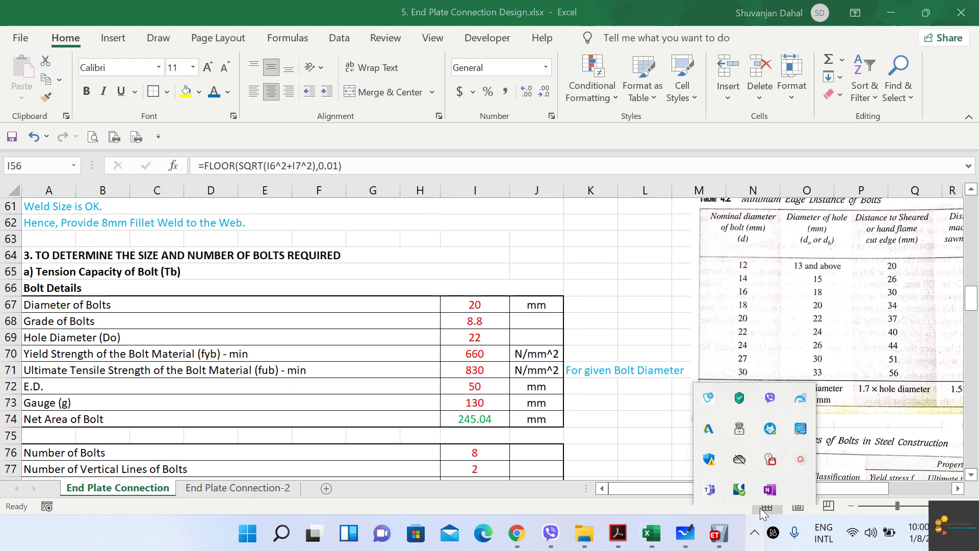
left_click(755, 532)
left_click(799, 461)
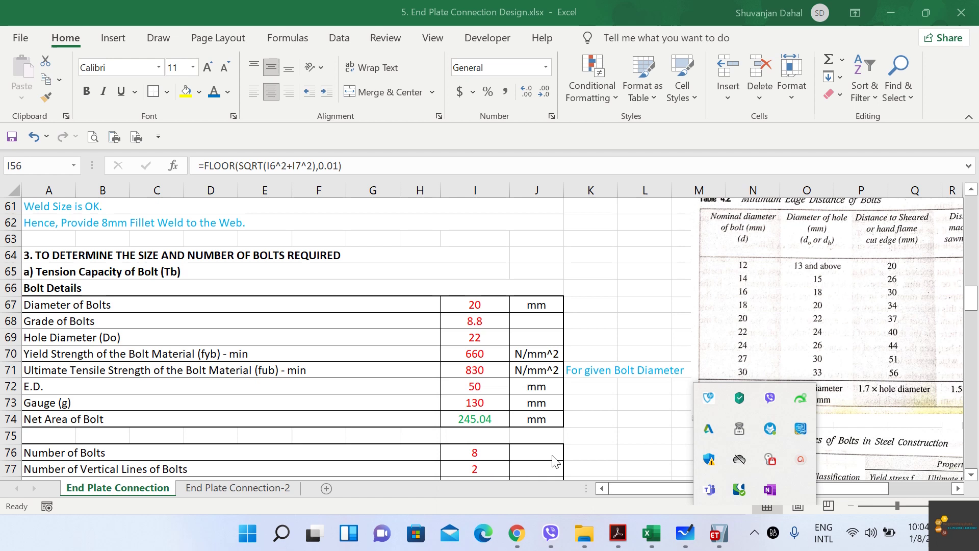
left_click(623, 421)
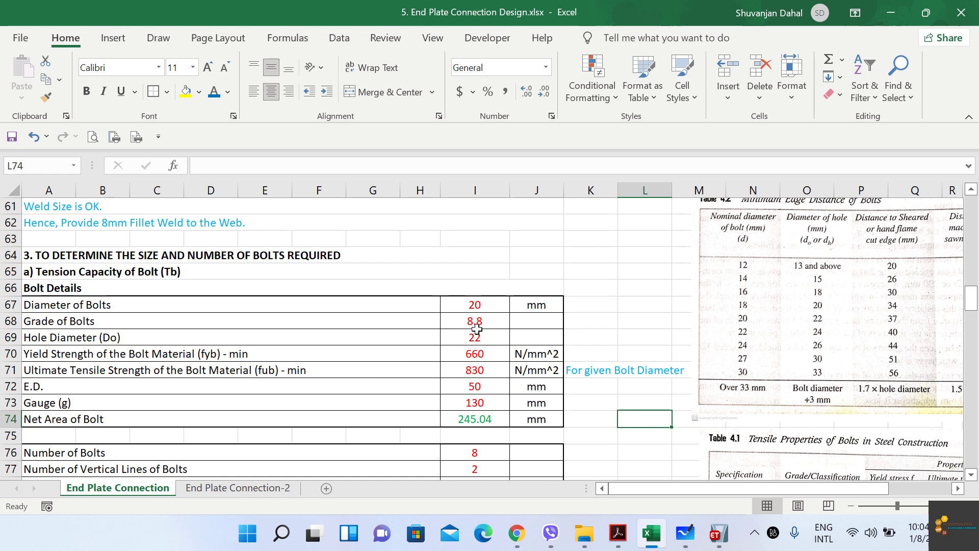
Step: Check the bolt's yield and ultimate tensile strengths against Table 4.1, Tensile Properties of Bolts in Steel Construction
left_click(483, 356)
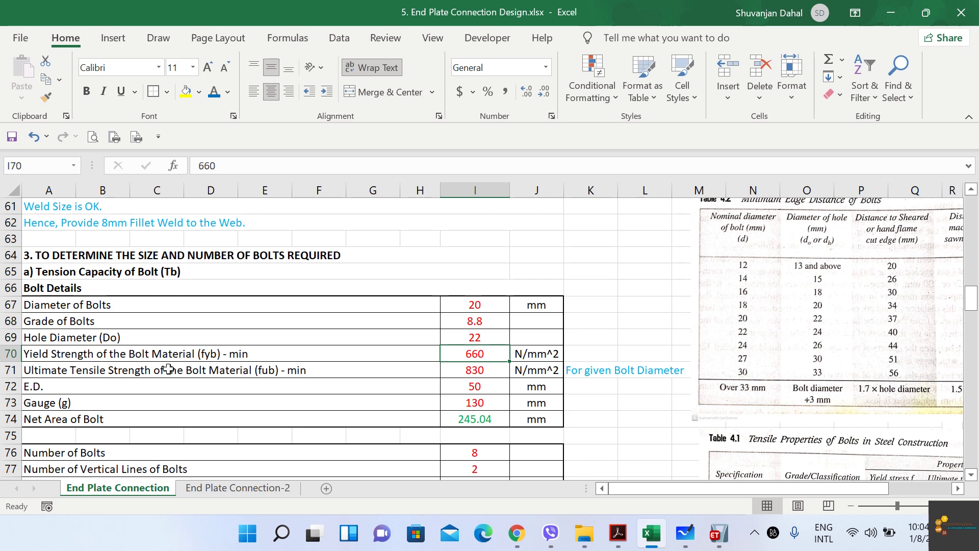
left_click(495, 370)
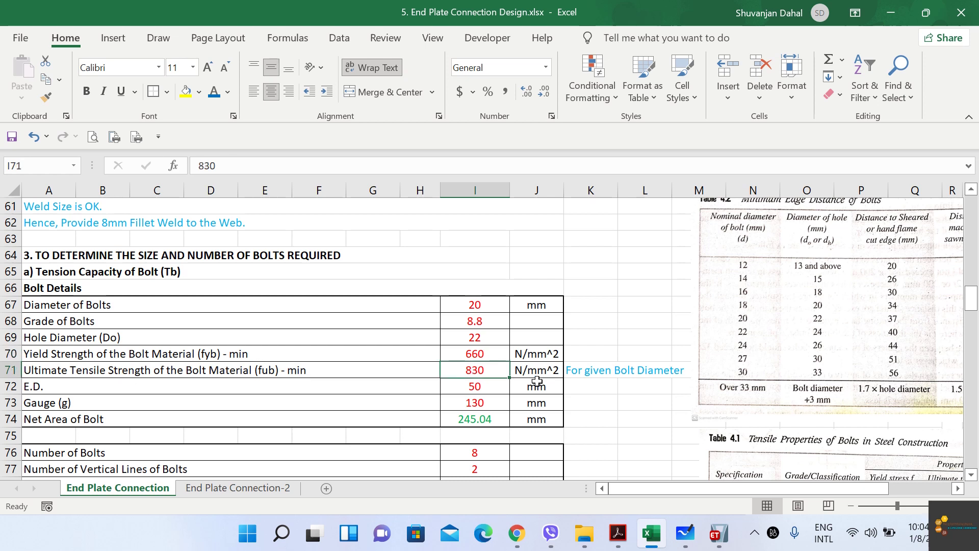
left_click_drag(715, 490, 777, 490)
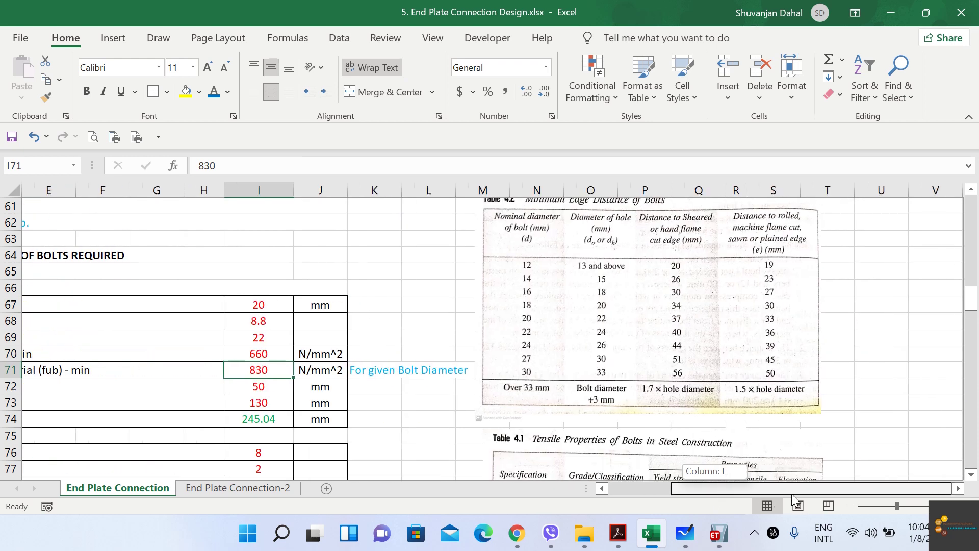
scroll(672, 334, "down", 4)
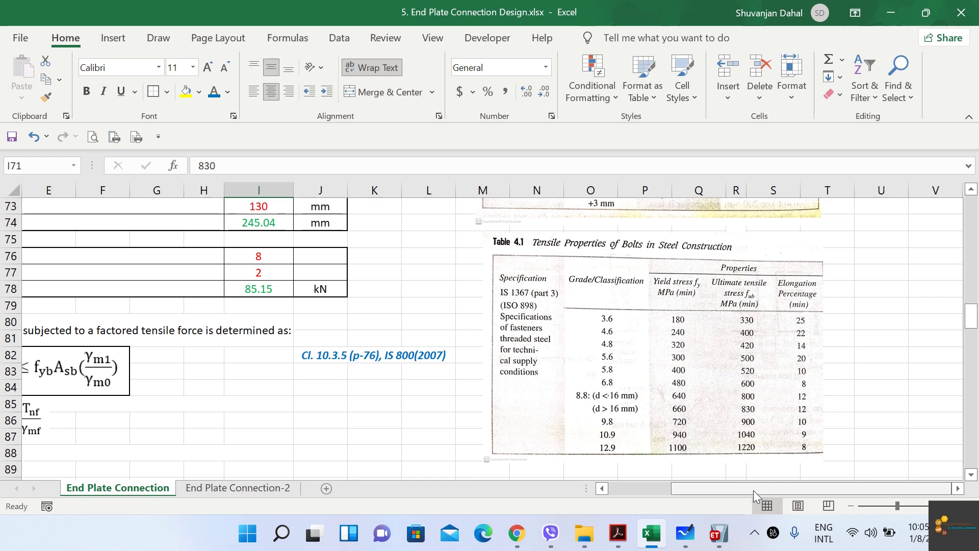
Step: Review the bolt's edge distance and gauge inputs, and inspect the formula for the net area of the bolt
left_click_drag(753, 490, 616, 502)
scroll(476, 345, "up", 3)
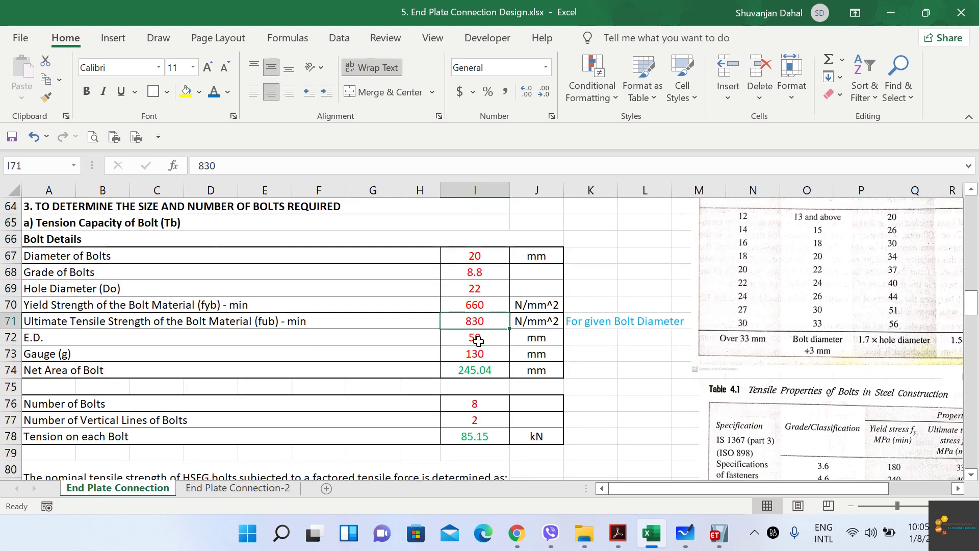
left_click(475, 338)
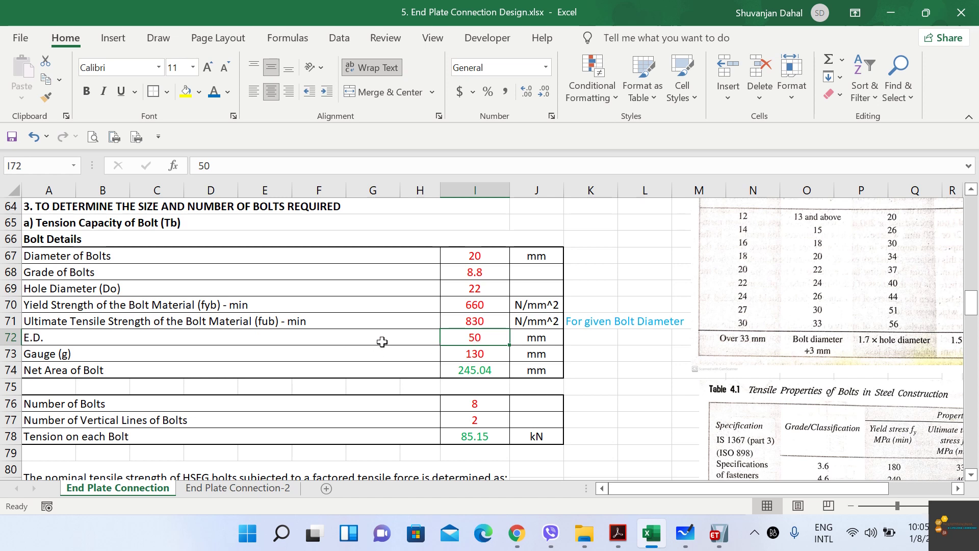
left_click(491, 354)
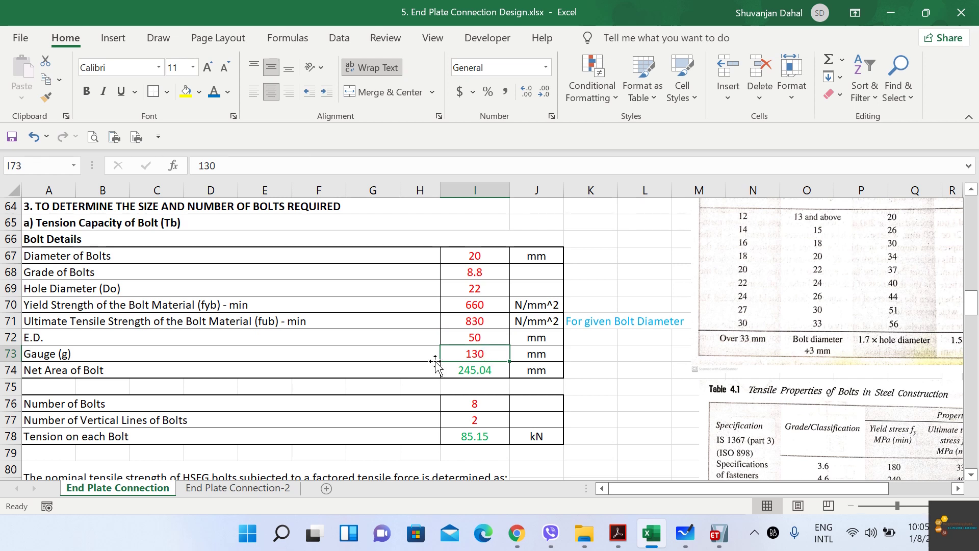
left_click(463, 368)
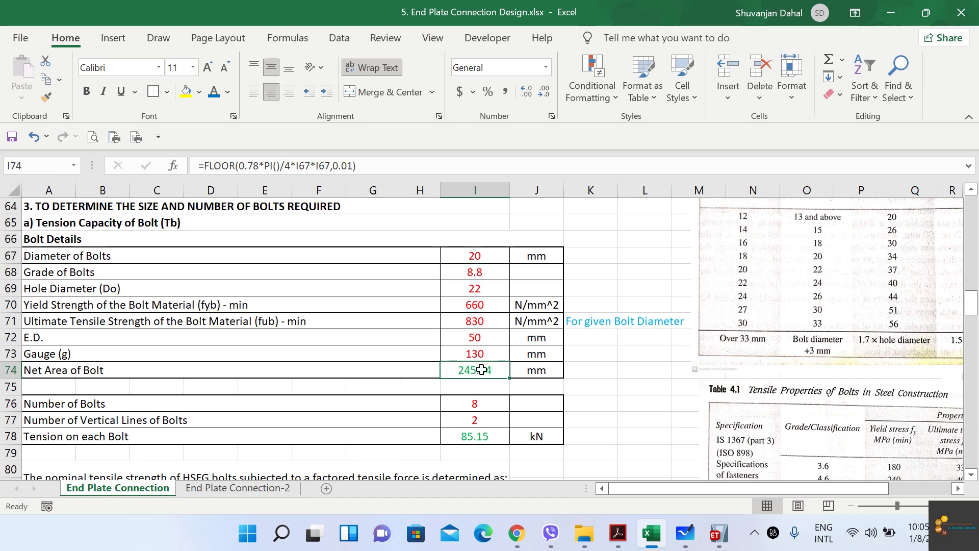
Step: Correct the unit beside the net area of the bolt to mm2
left_click(542, 372)
left_click(306, 167)
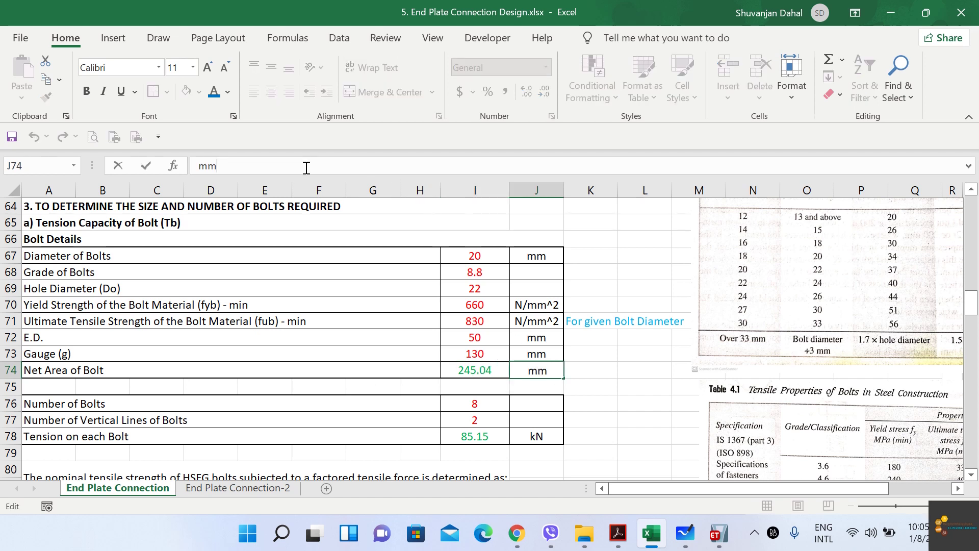
type("2")
key("Return")
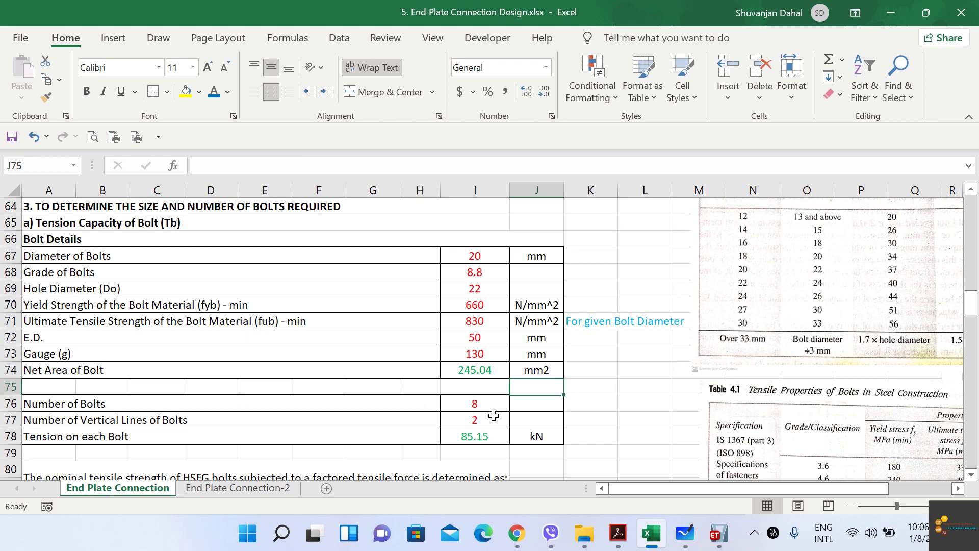
Step: Switch to Microsoft Whiteboard and draw two thin purple lines down through the two vertical bolt rows, then return to the workbook
left_click(685, 533)
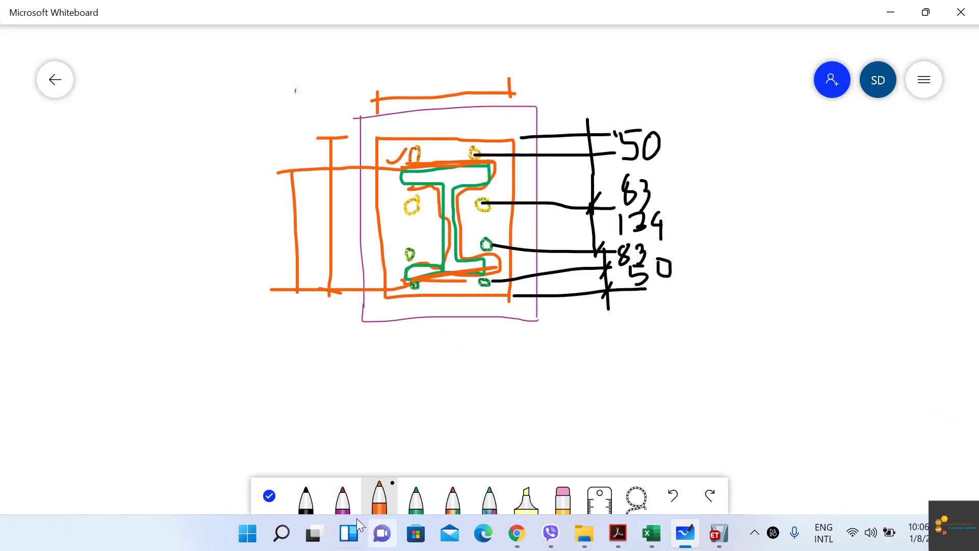
left_click(343, 497)
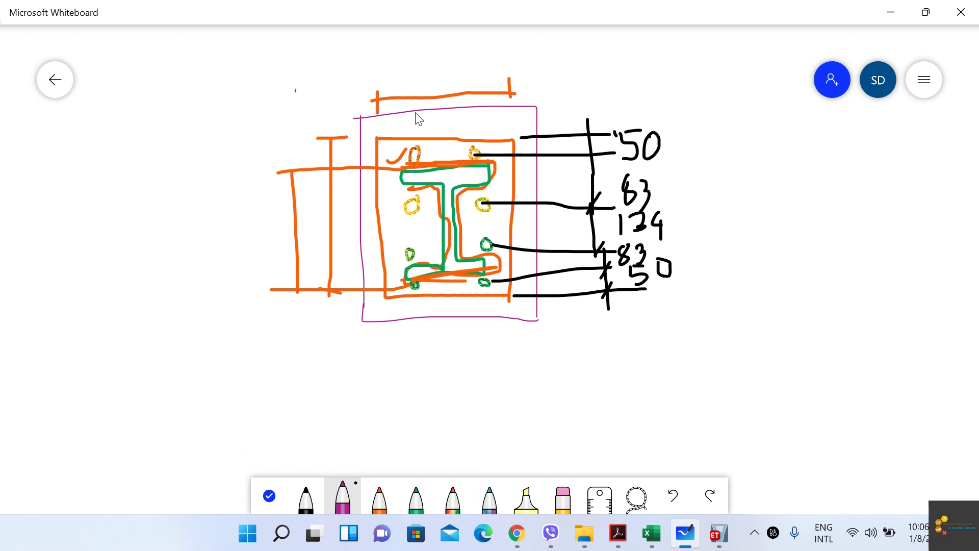
left_click_drag(415, 113, 416, 348)
left_click_drag(479, 117, 512, 336)
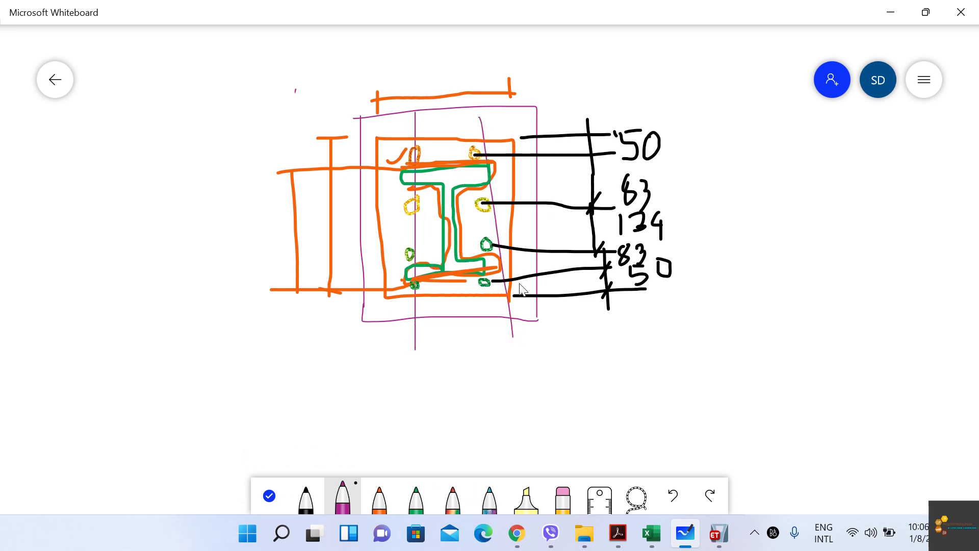
left_click(890, 8)
Step: Trace the tension on each bolt formula back to the flange tension T in section 1 and to the bolt and line counts
scroll(444, 356, "down", 1)
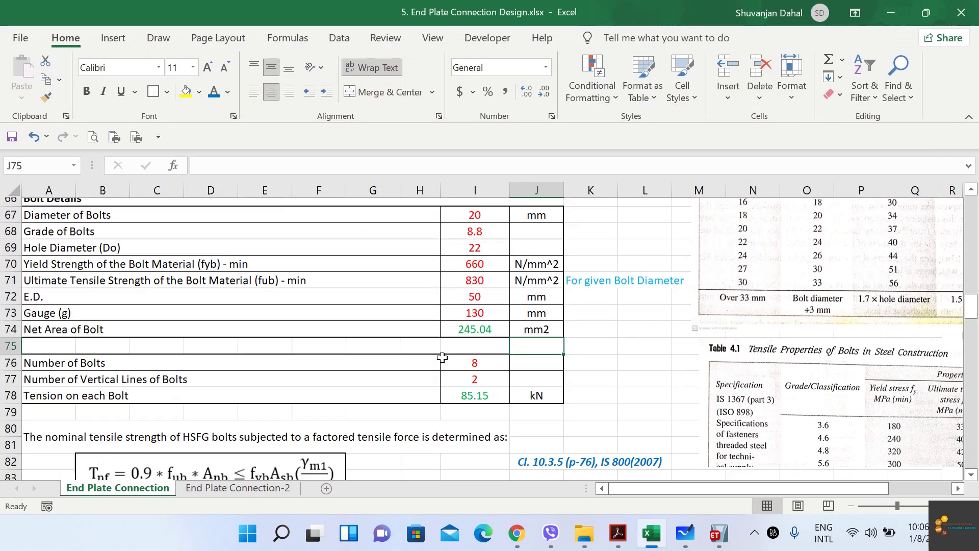
left_click(483, 388)
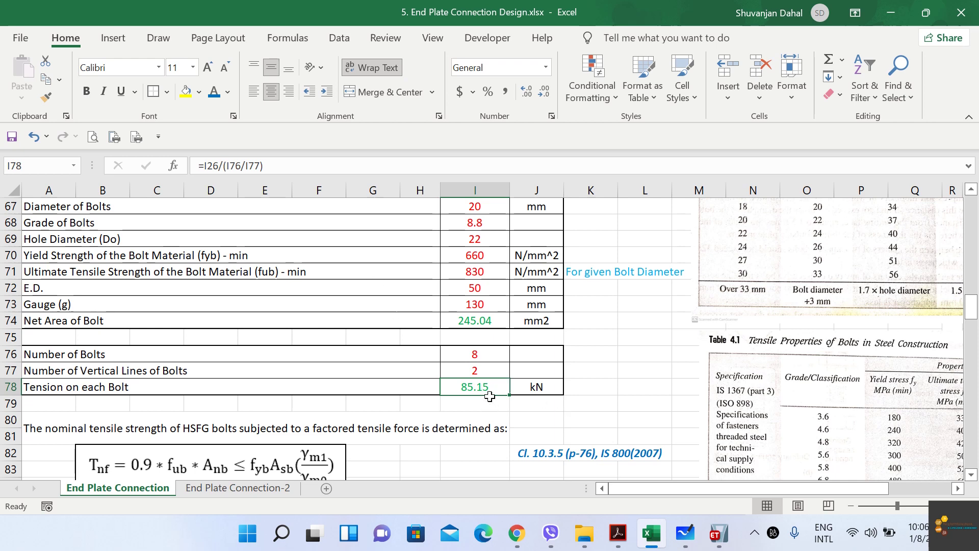
scroll(456, 379, "up", 10)
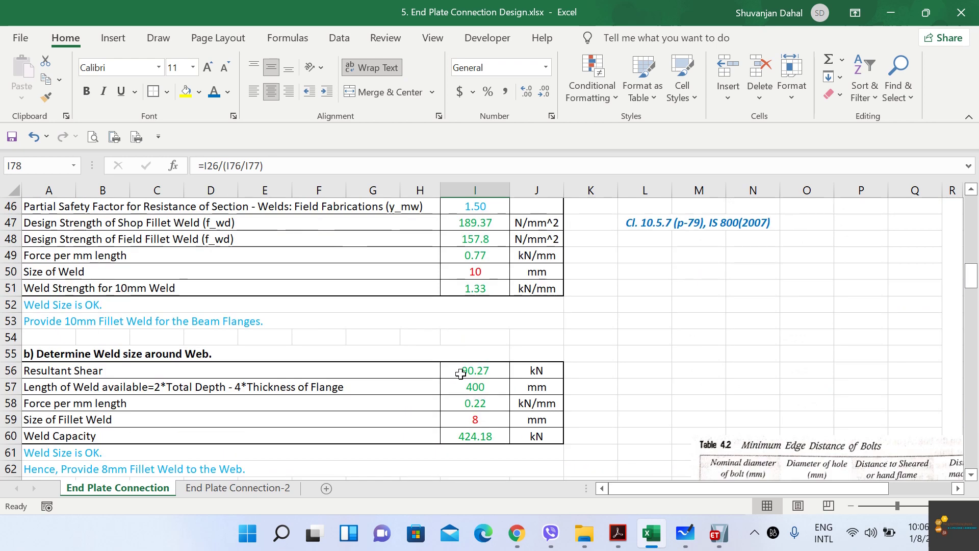
scroll(455, 370, "up", 6)
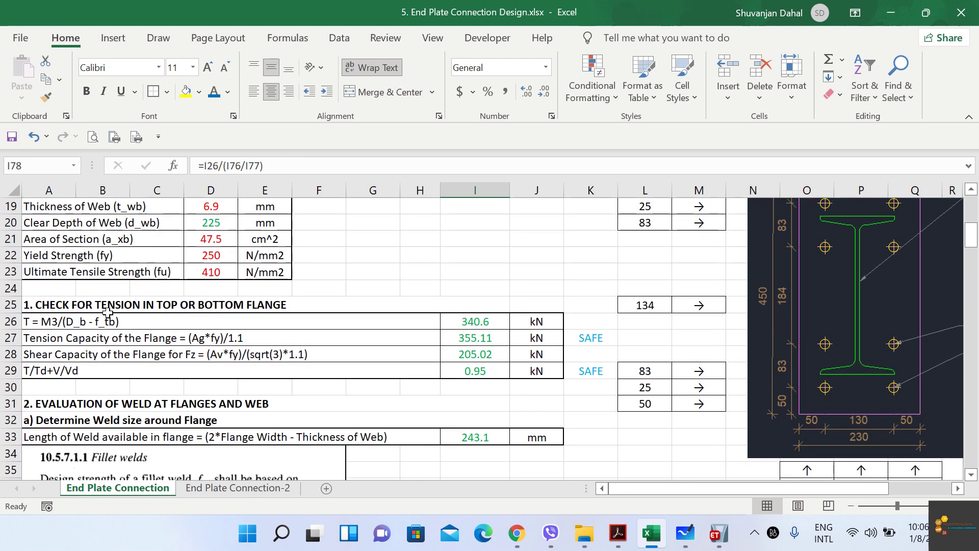
left_click(474, 327)
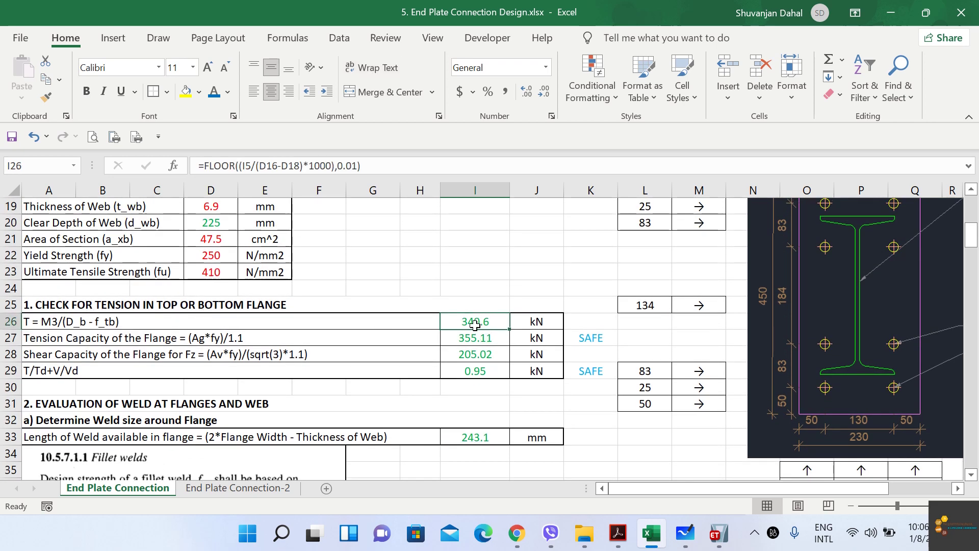
scroll(474, 323, "down", 17)
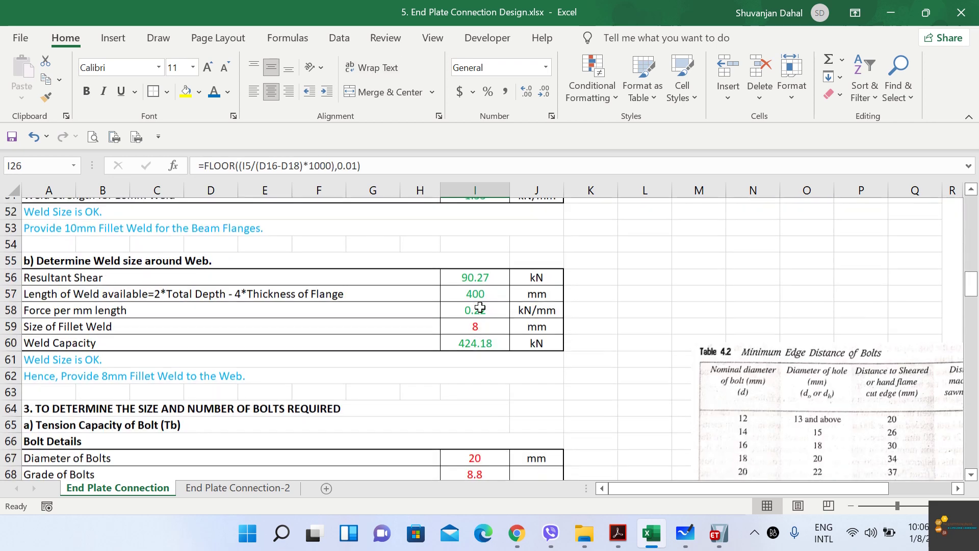
left_click(481, 334)
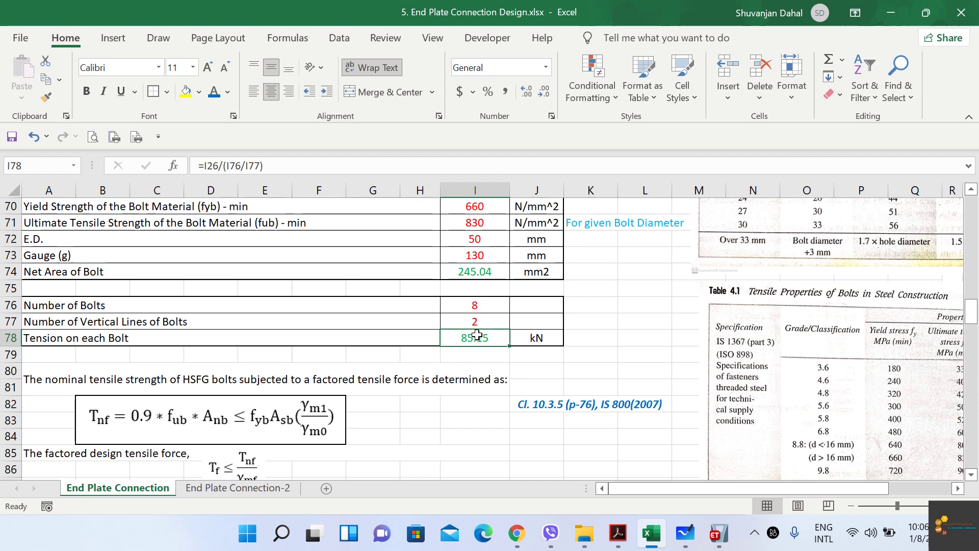
Step: Read the HSFG bolt nominal tensile strength formula from Cl. 10.3.5, and check the sources of its ultimate stress and net tensile area
scroll(498, 349, "down", 3)
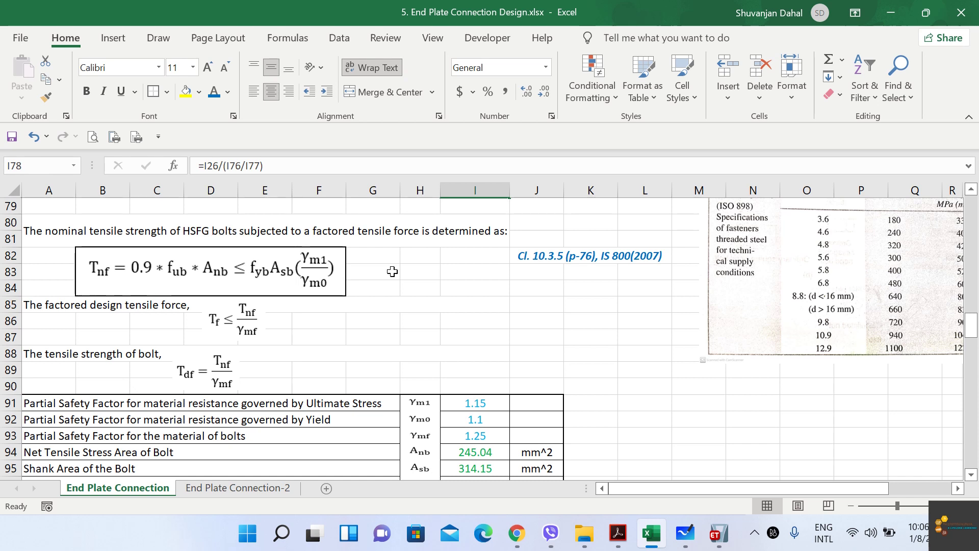
left_click(534, 257)
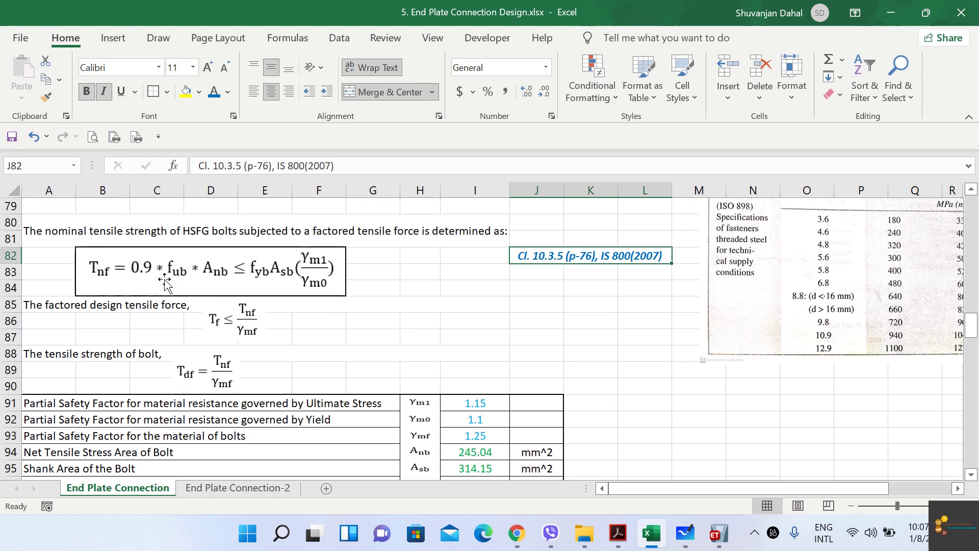
scroll(385, 424, "down", 2)
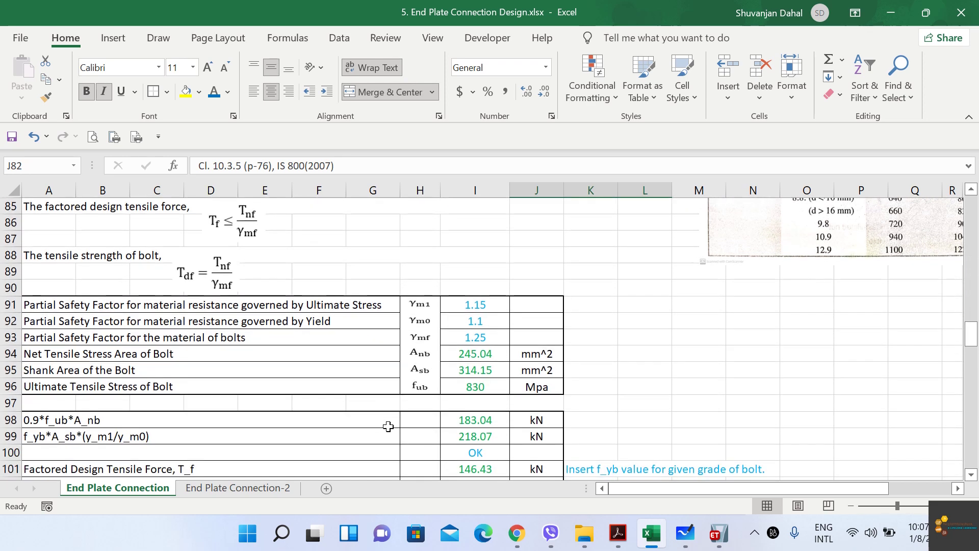
scroll(178, 389, "up", 1)
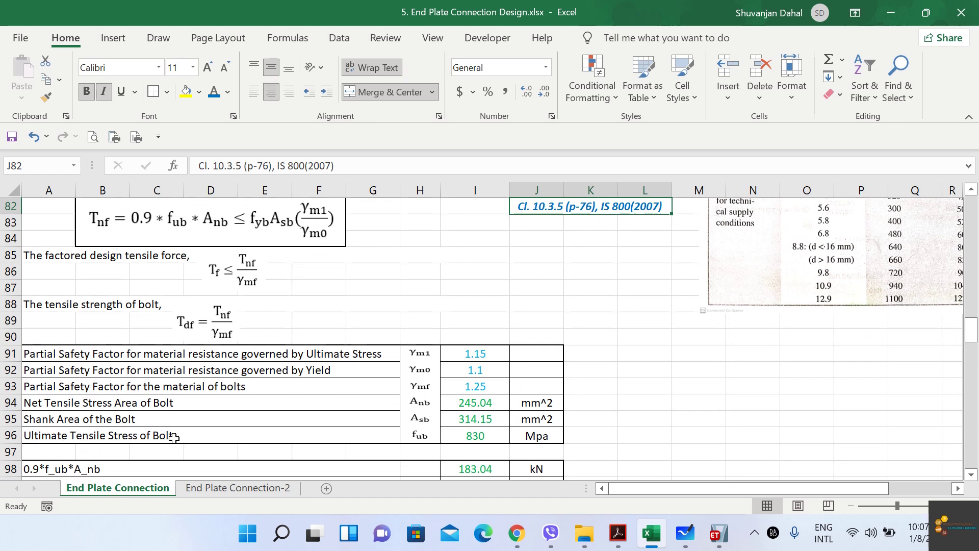
left_click(496, 434)
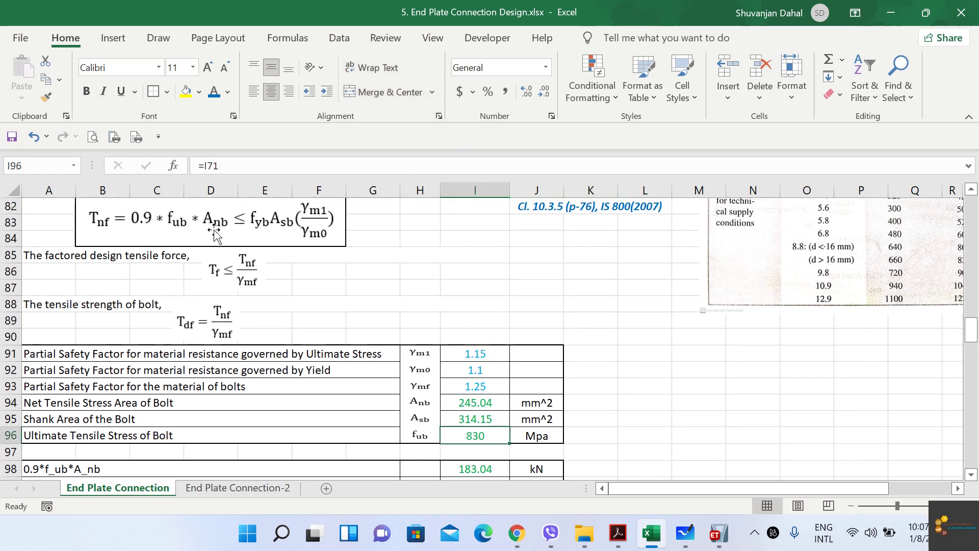
left_click(163, 401)
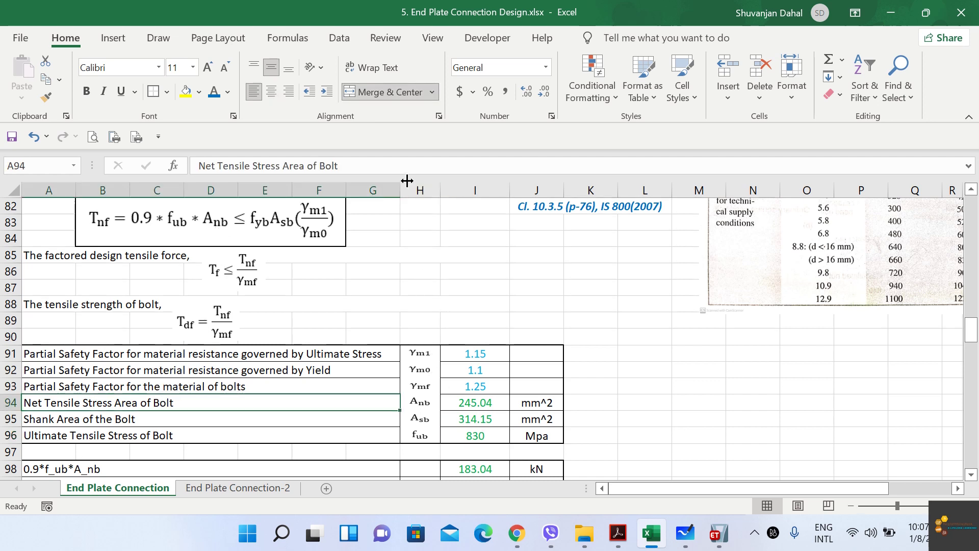
left_click(482, 403)
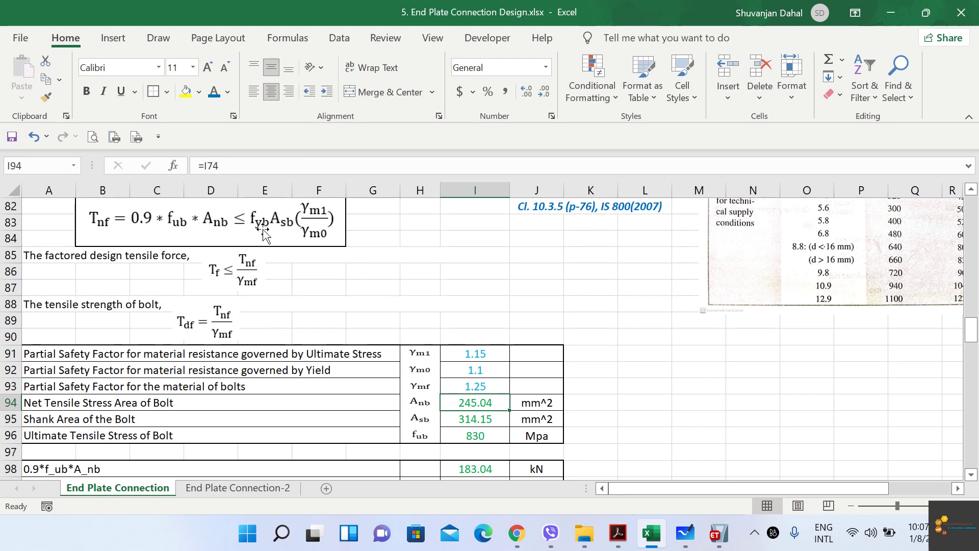
Step: Check the yield strength, shank area and ultimate-stress safety factor used in the yield side of the nominal tensile strength formula
scroll(260, 237, "up", 3)
scroll(259, 338, "up", 3)
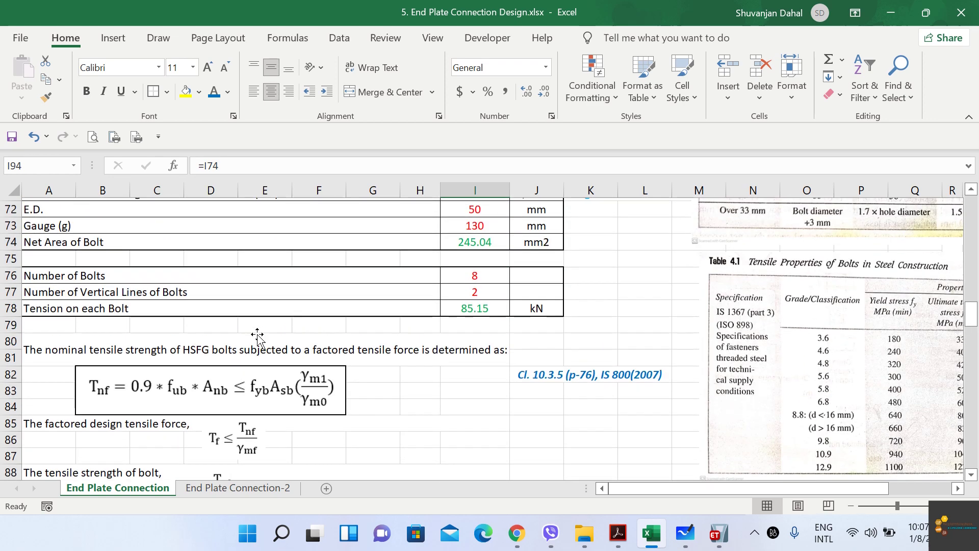
left_click(489, 253)
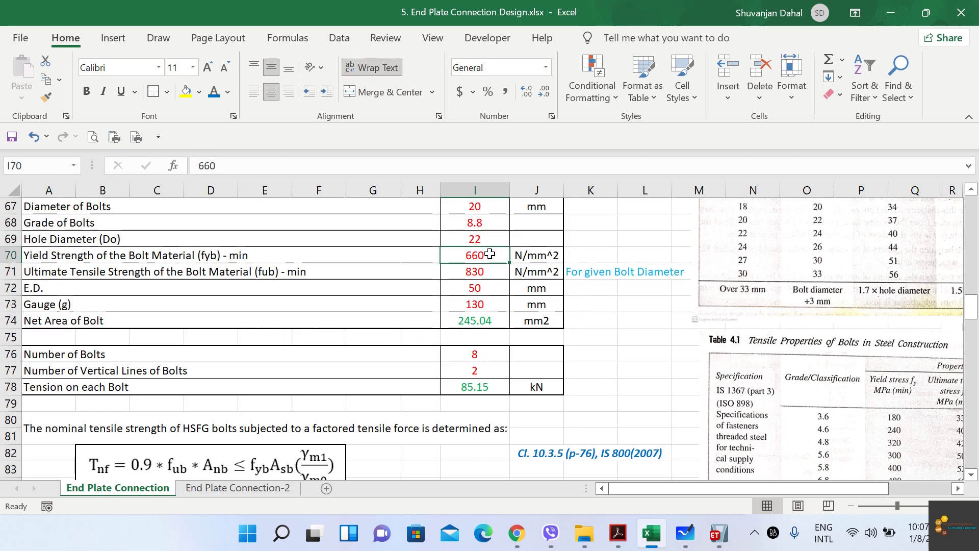
scroll(347, 250, "down", 4)
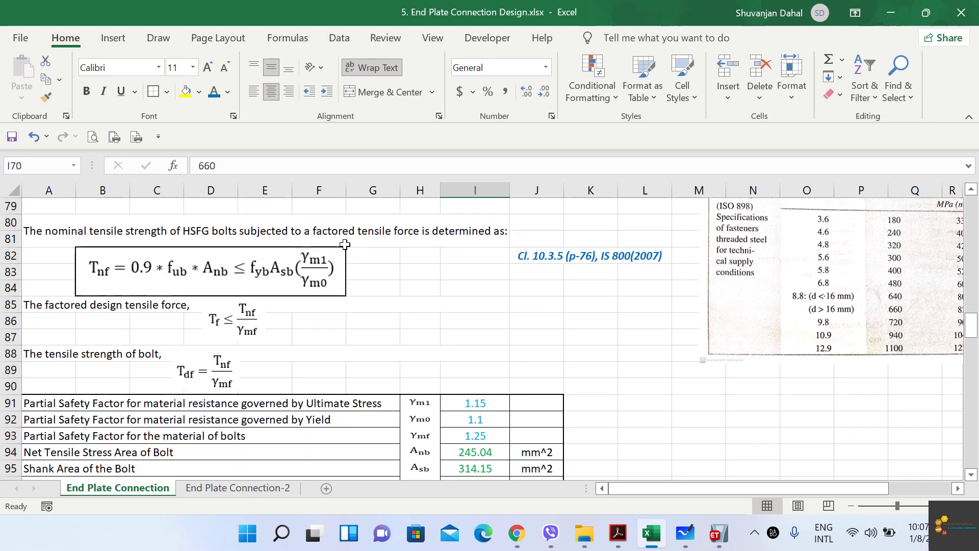
scroll(173, 396, "down", 1)
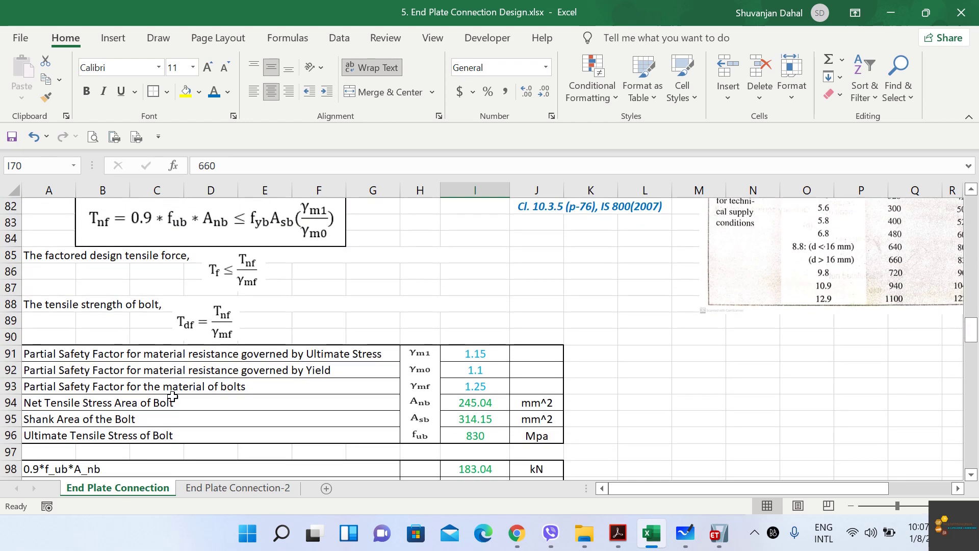
left_click(502, 418)
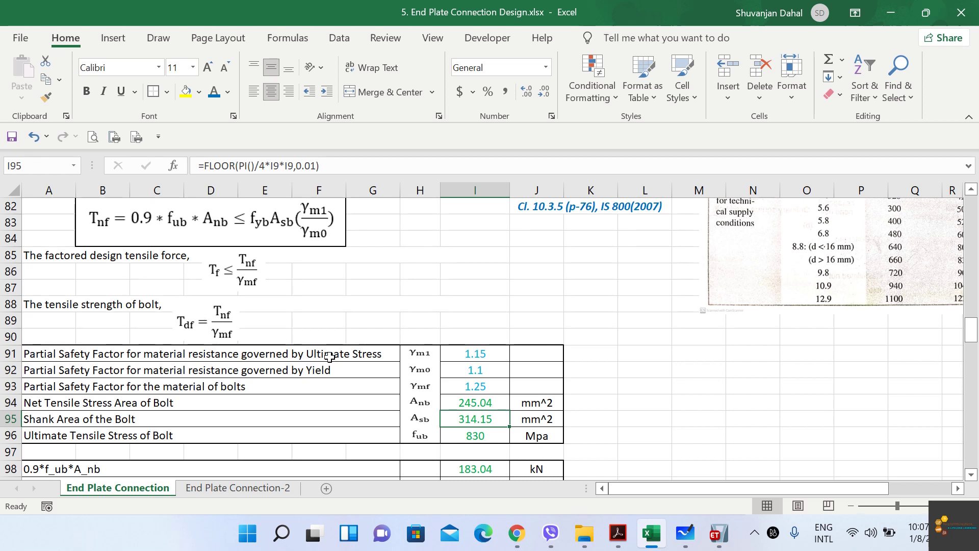
left_click(478, 355)
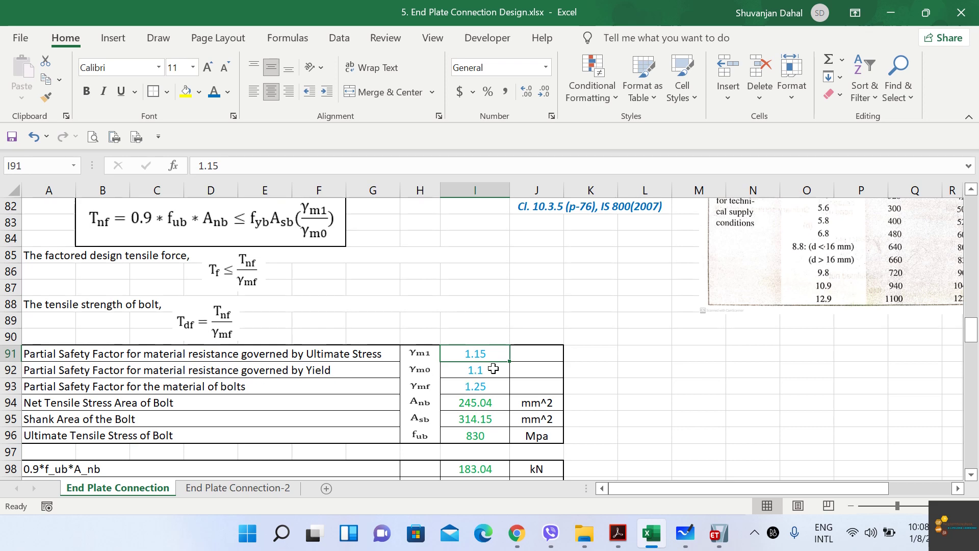
Step: Examine the nominal tensile strength equation and the bolt material safety factor that divides it in the design tensile force formula
scroll(288, 265, "up", 1)
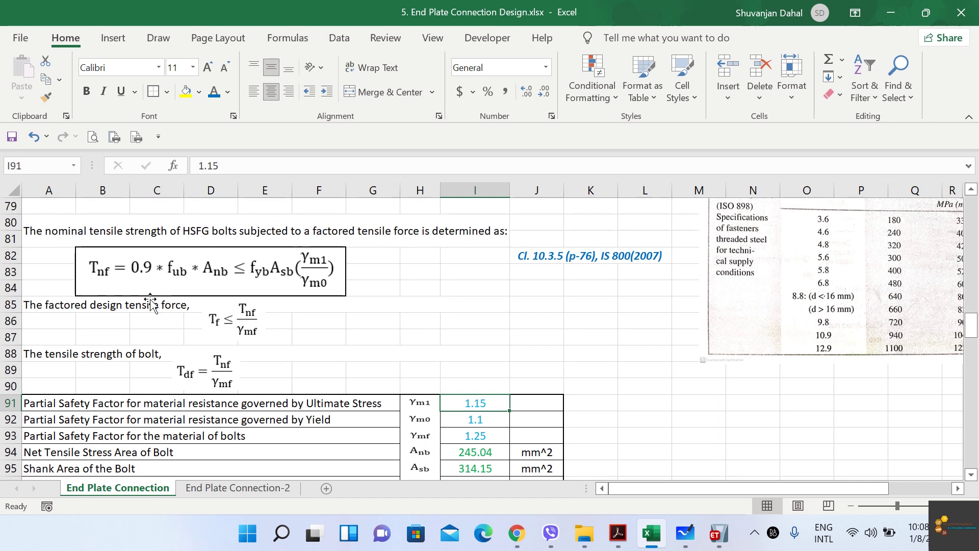
left_click(110, 269)
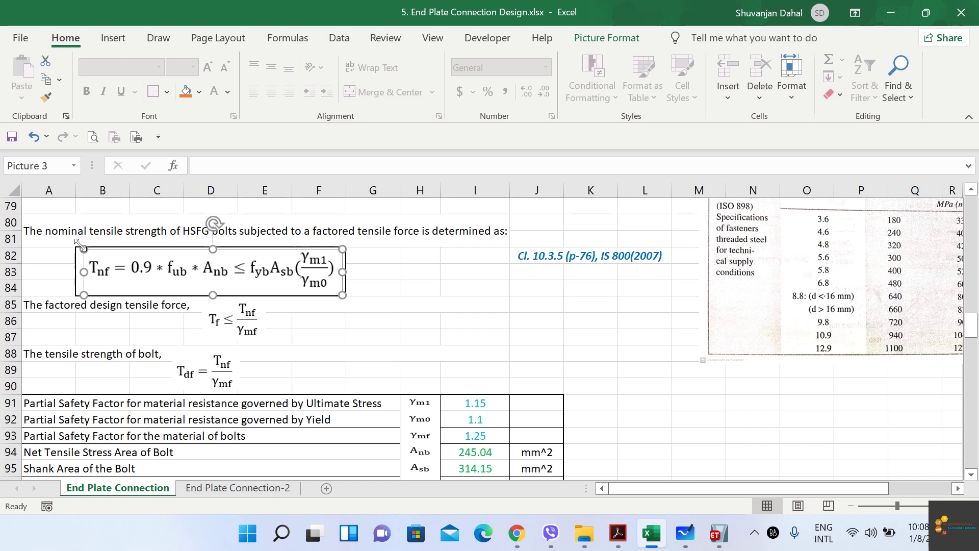
left_click(47, 269)
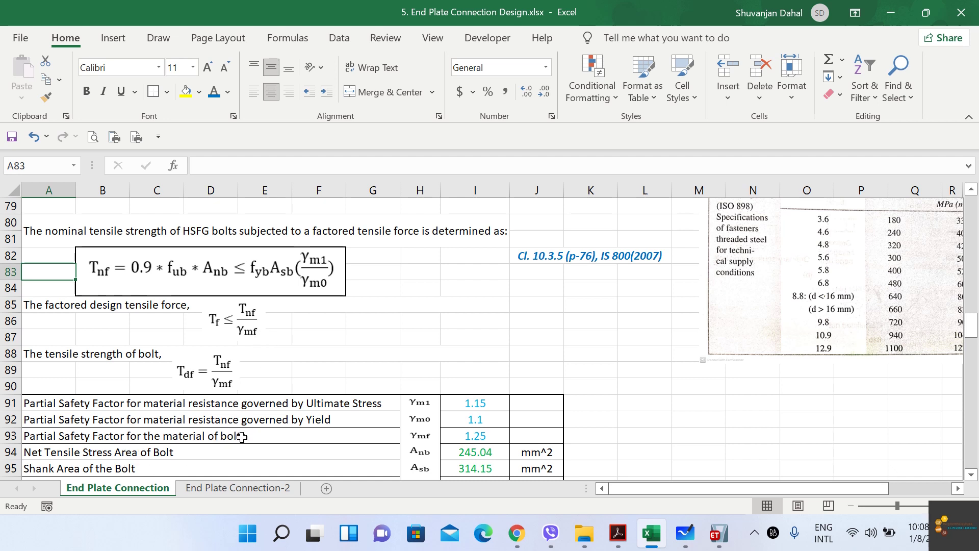
left_click(466, 437)
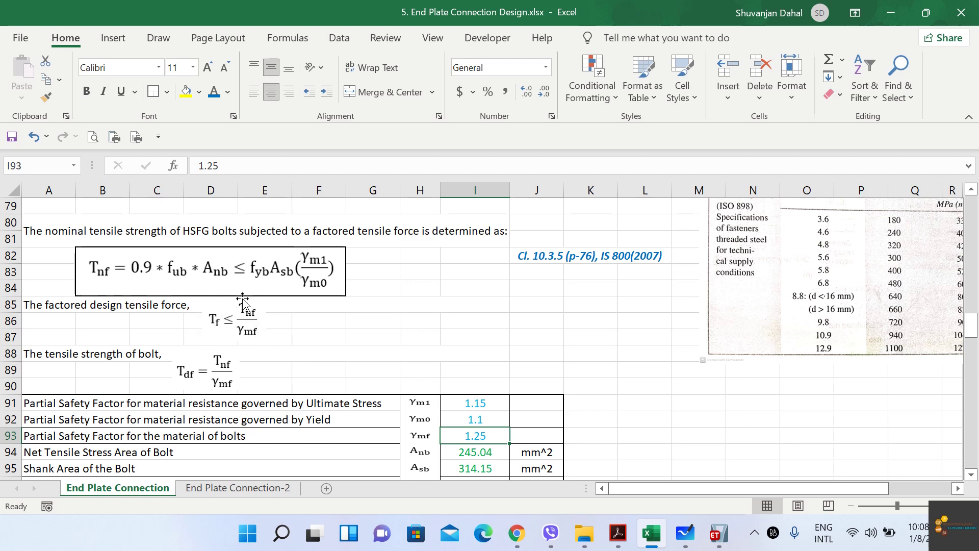
Step: Compare the tensile strength equations with the calculation rows, and inspect the 0.9*f_ub*A_nb formula
scroll(264, 318, "down", 1)
scroll(264, 317, "down", 1)
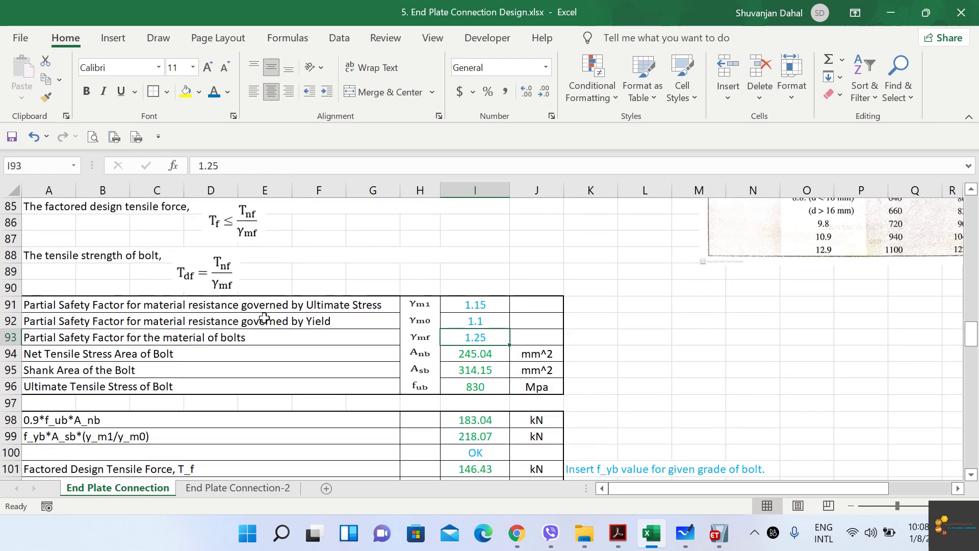
scroll(141, 368, "down", 1)
scroll(64, 377, "up", 1)
scroll(183, 253, "up", 2)
scroll(193, 283, "down", 2)
left_click(491, 418)
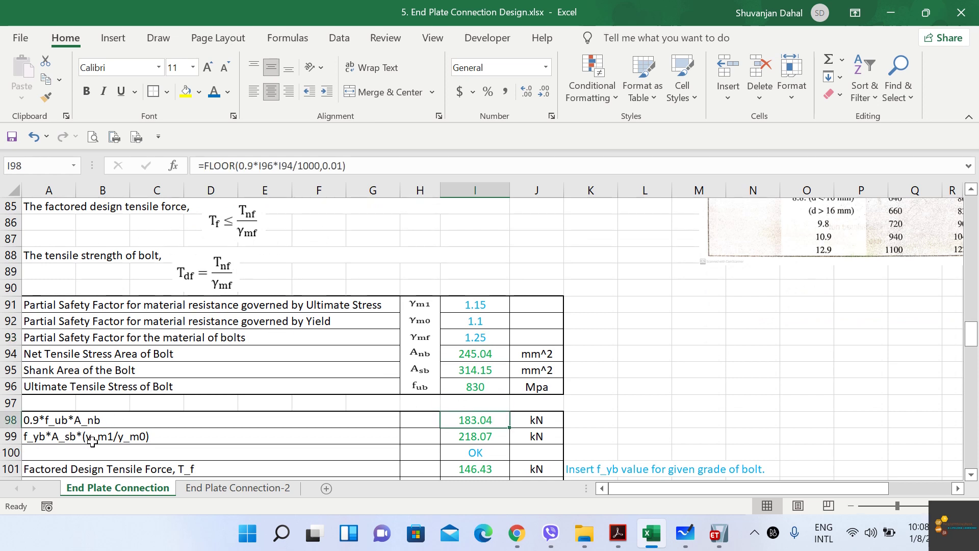
Step: Inspect the f_yb*A_sb*(y_m1/y_m0) calculation and compare it with the yield side of the nominal tensile strength equation
scroll(179, 398, "up", 1)
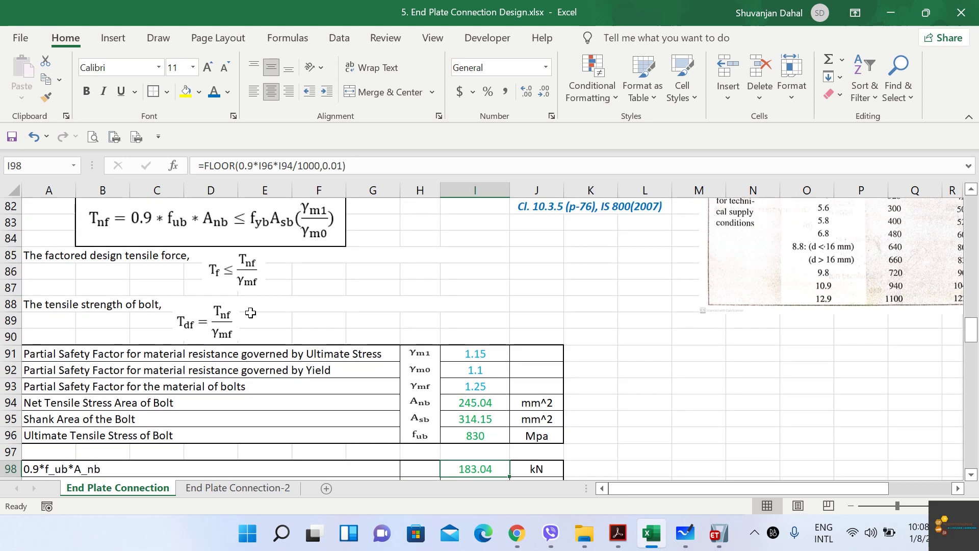
scroll(307, 244, "down", 1)
scroll(307, 243, "down", 1)
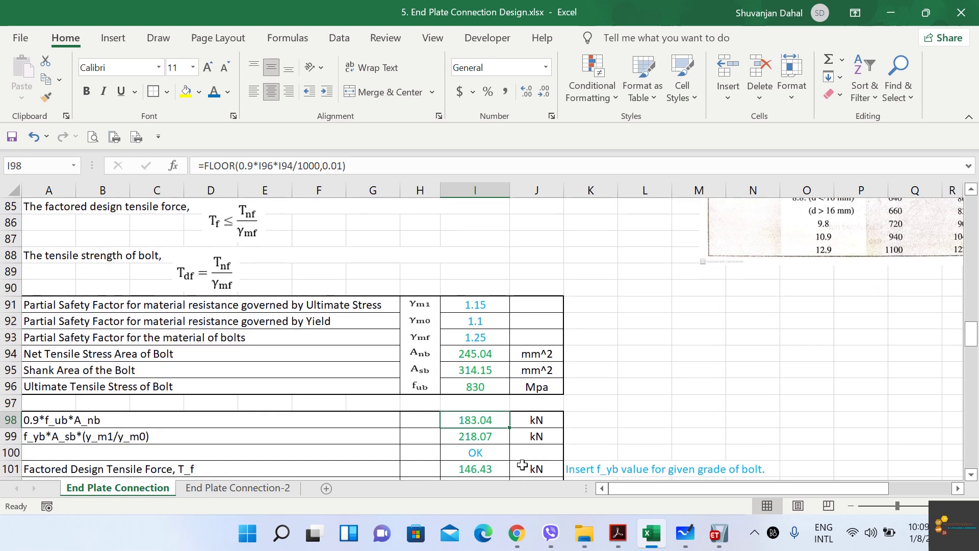
scroll(494, 440, "down", 1)
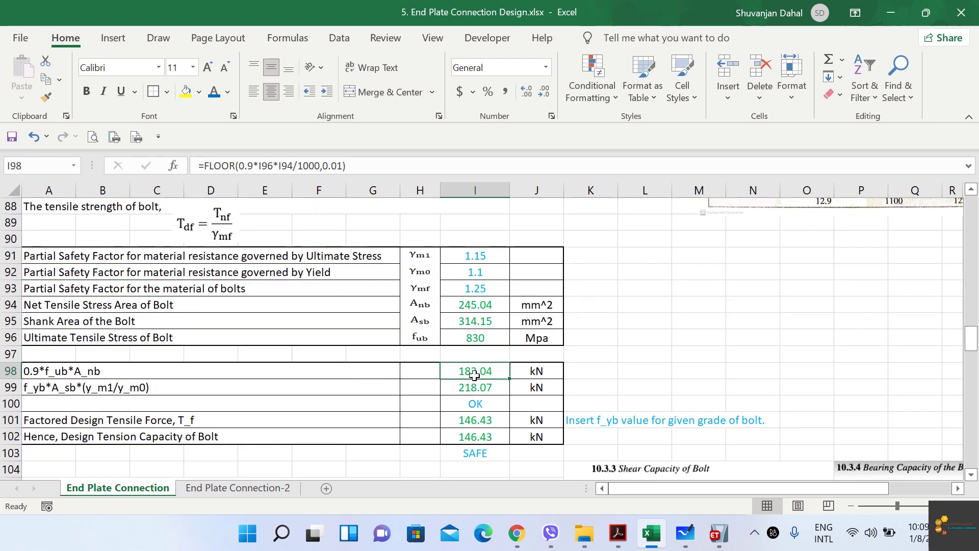
left_click(486, 389)
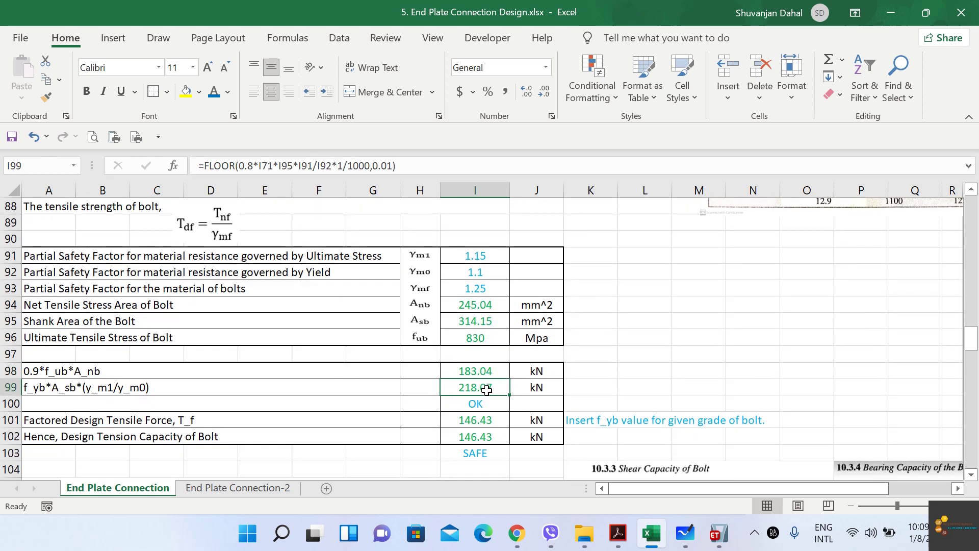
scroll(384, 426, "up", 3)
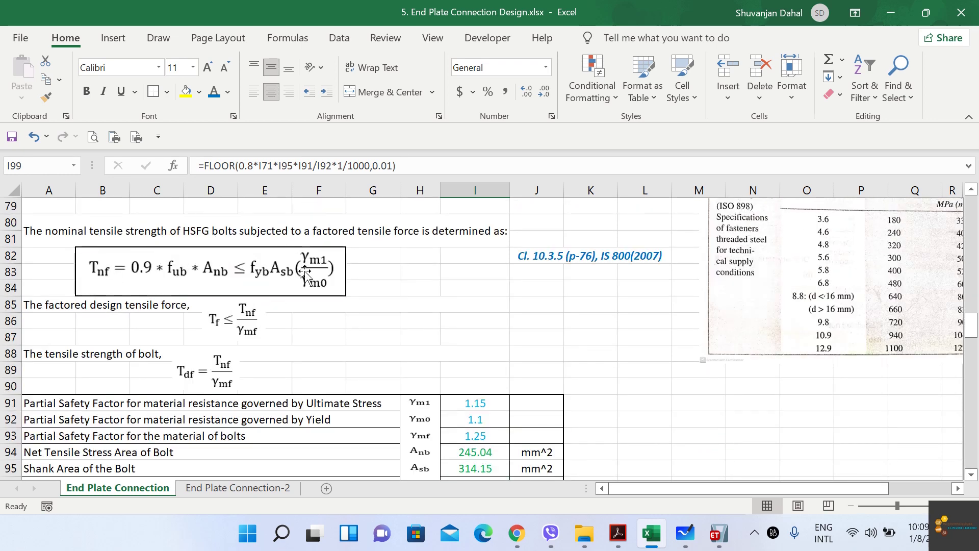
scroll(306, 278, "down", 3)
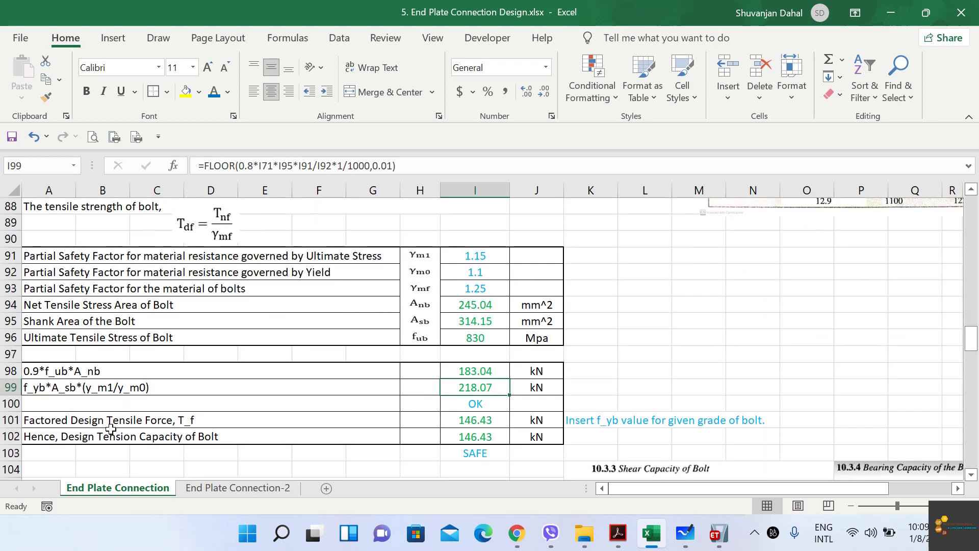
Step: Inspect the Factored Design Tensile Force formula and its referenced cells, and compare it with the T_df equation
left_click(487, 420)
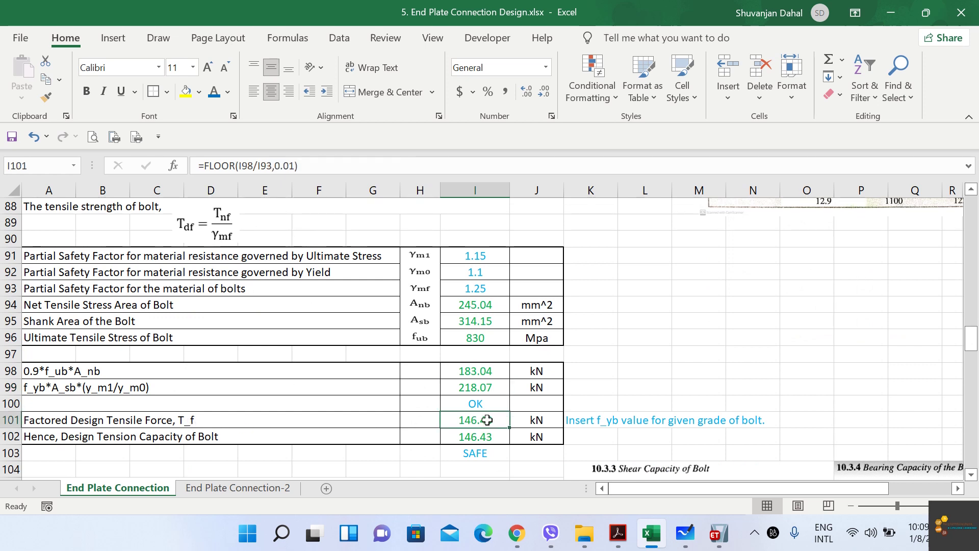
double_click(487, 420)
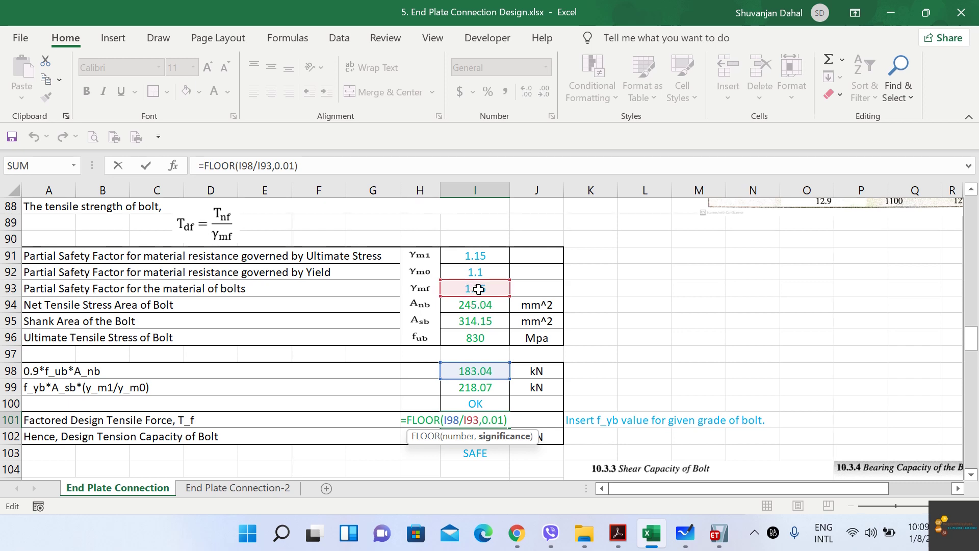
key("Escape")
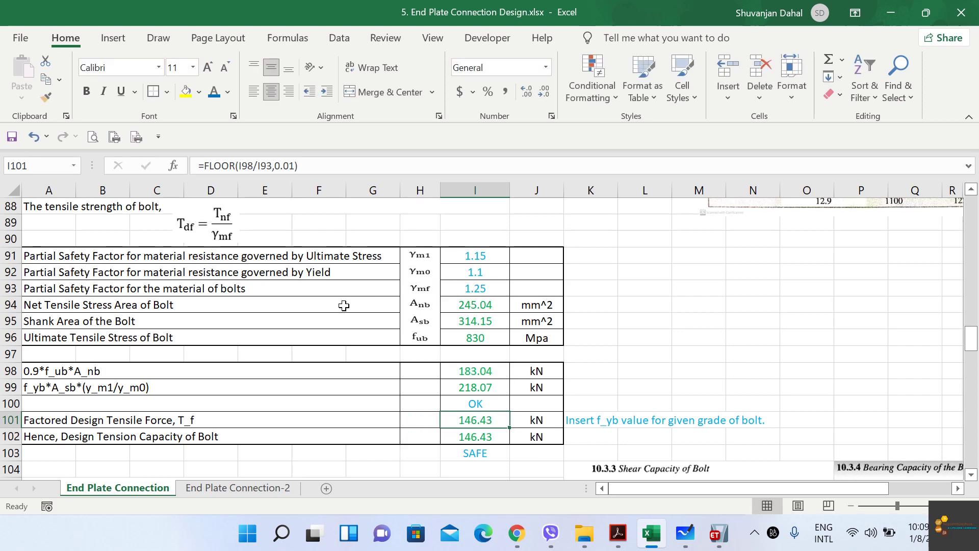
scroll(220, 276, "up", 2)
left_click(205, 334)
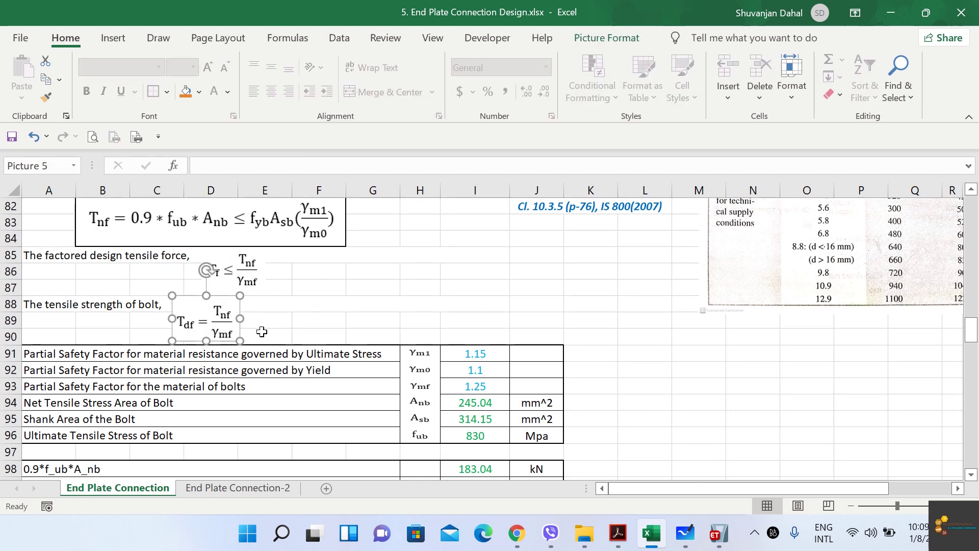
scroll(312, 317, "down", 2)
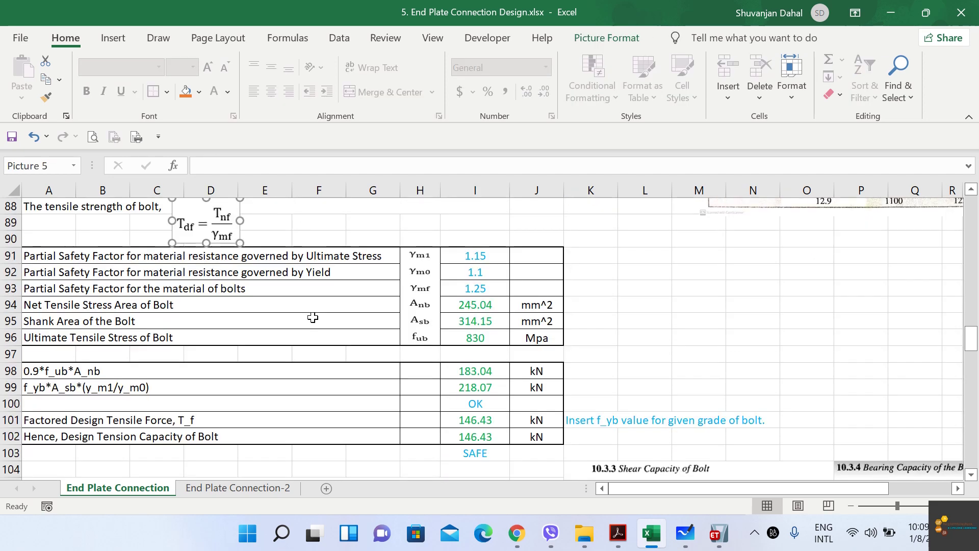
left_click(480, 421)
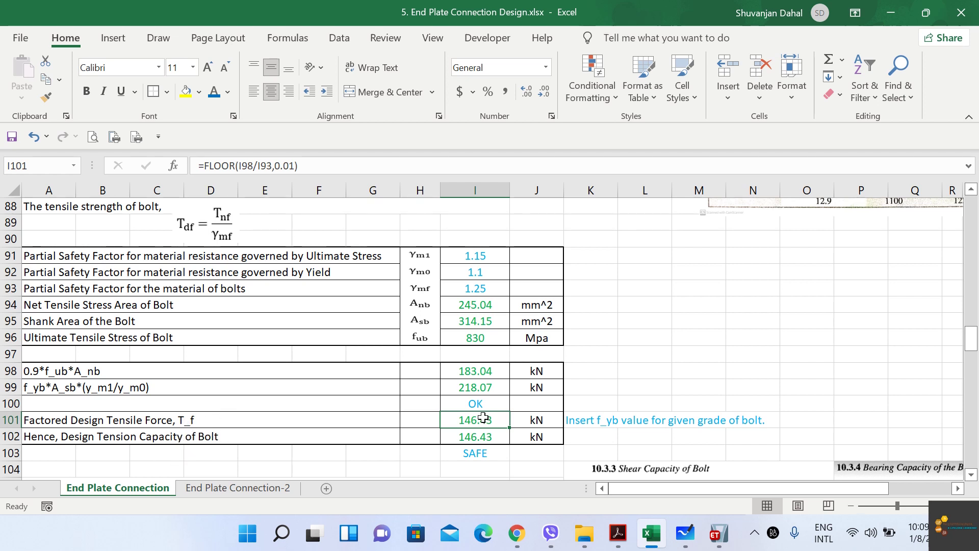
Step: Check the bolt's design tension capacity and its safety condition against the tension on each bolt, then review the tension capacity section
left_click(472, 438)
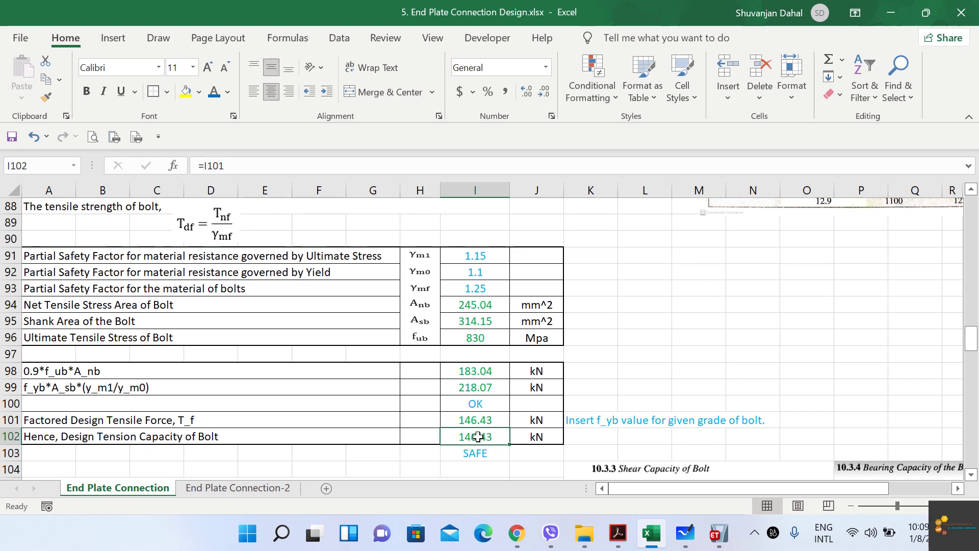
scroll(477, 437, "up", 2)
scroll(393, 295, "down", 2)
left_click(476, 447)
scroll(433, 359, "up", 4)
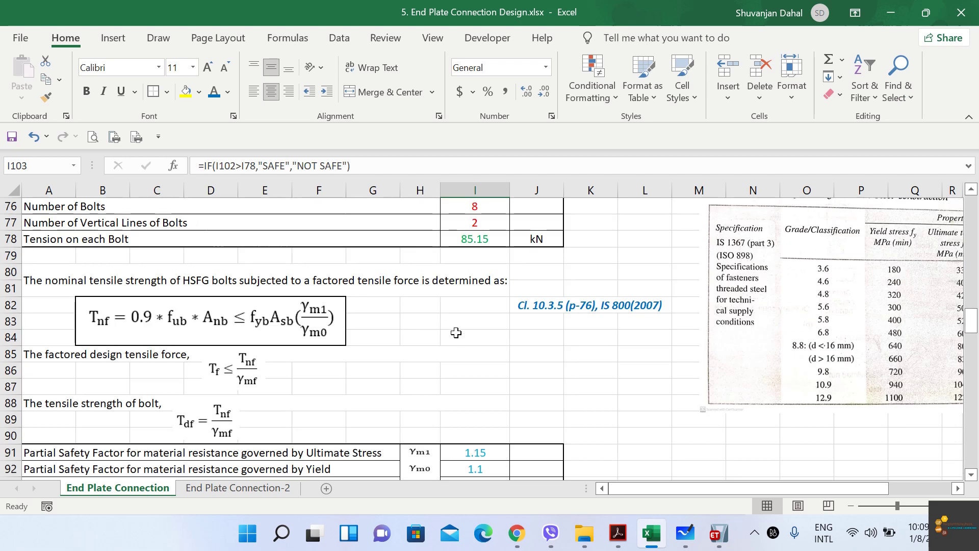
left_click(495, 243)
scroll(495, 244, "down", 4)
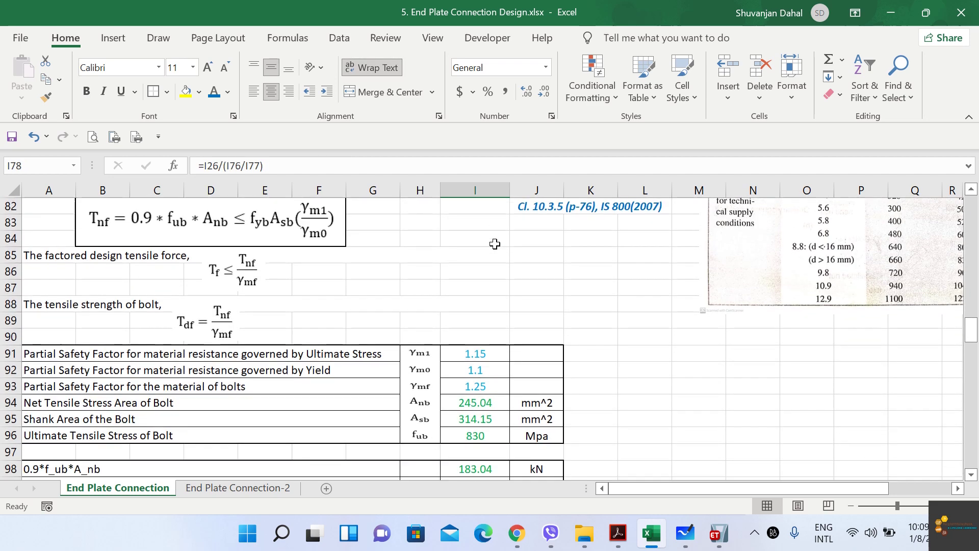
scroll(493, 276, "down", 1)
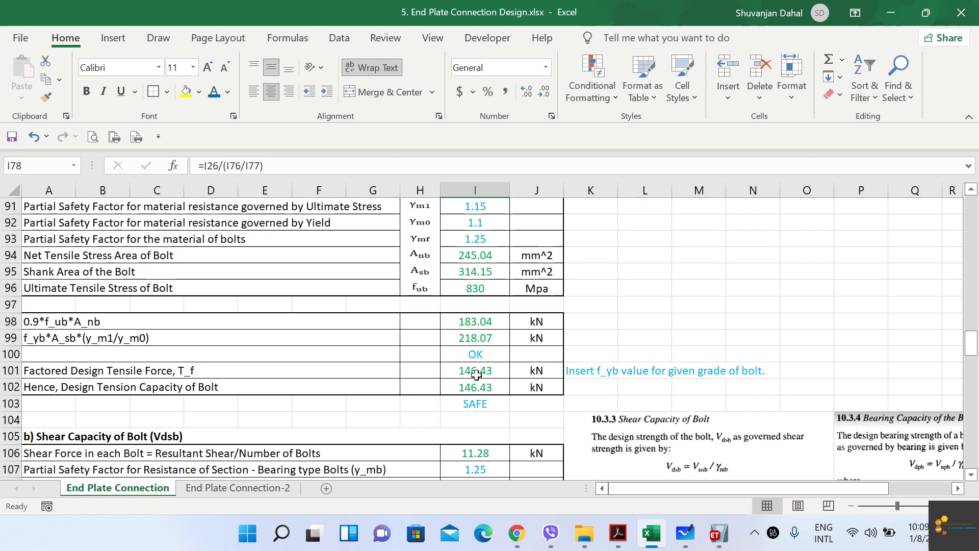
left_click(484, 404)
scroll(482, 404, "up", 7)
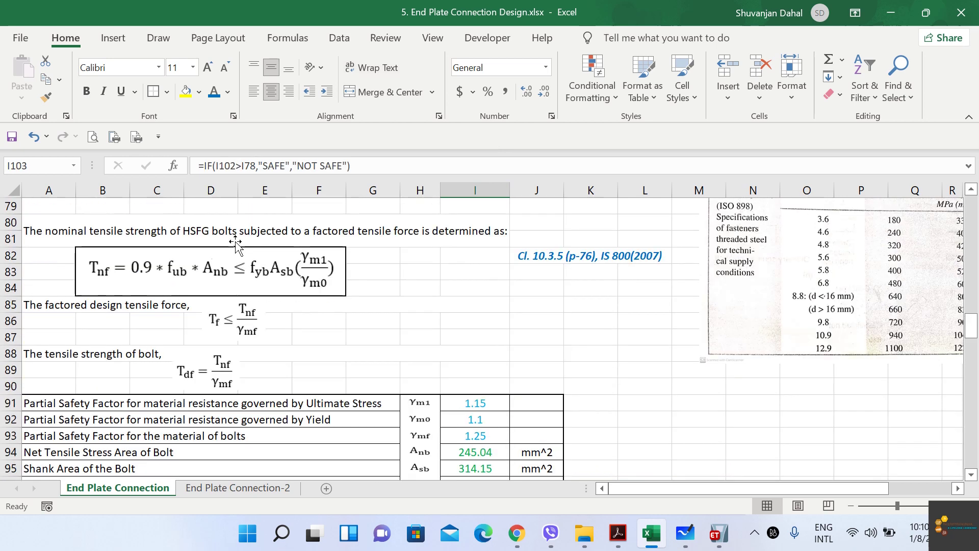
scroll(67, 336, "up", 2)
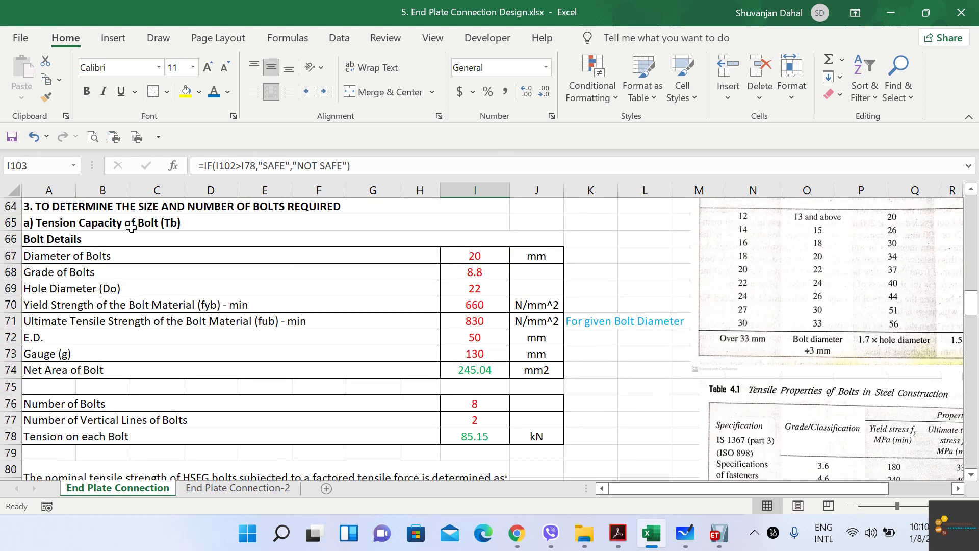
scroll(417, 333, "down", 9)
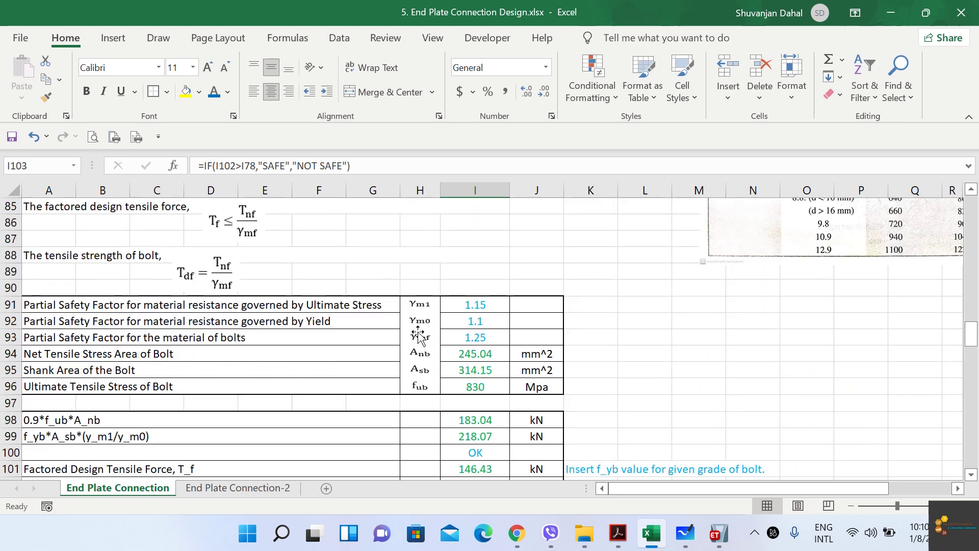
Step: Inspect the shear force in each bolt under Shear Capacity of Bolt, and trace its resultant shear to the web weld calculation
scroll(417, 332, "down", 3)
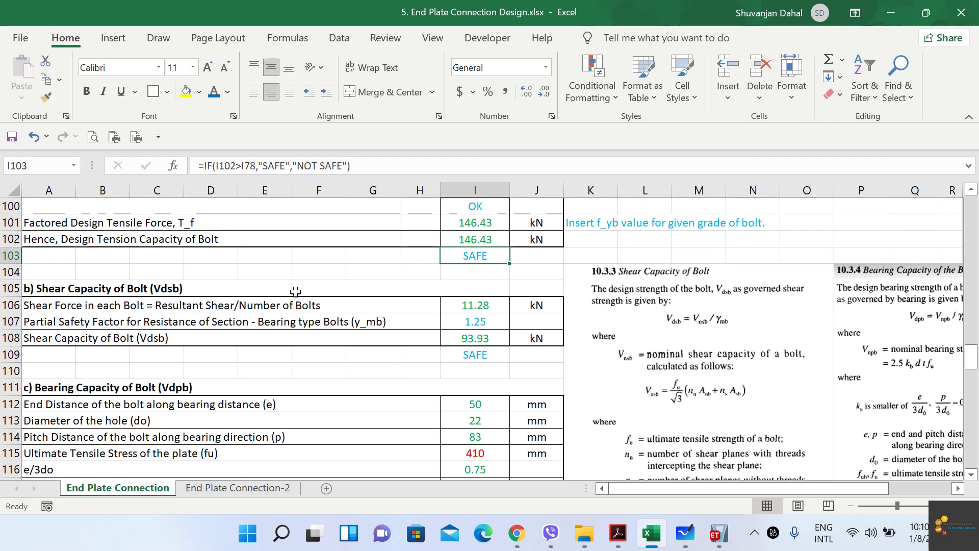
left_click(456, 310)
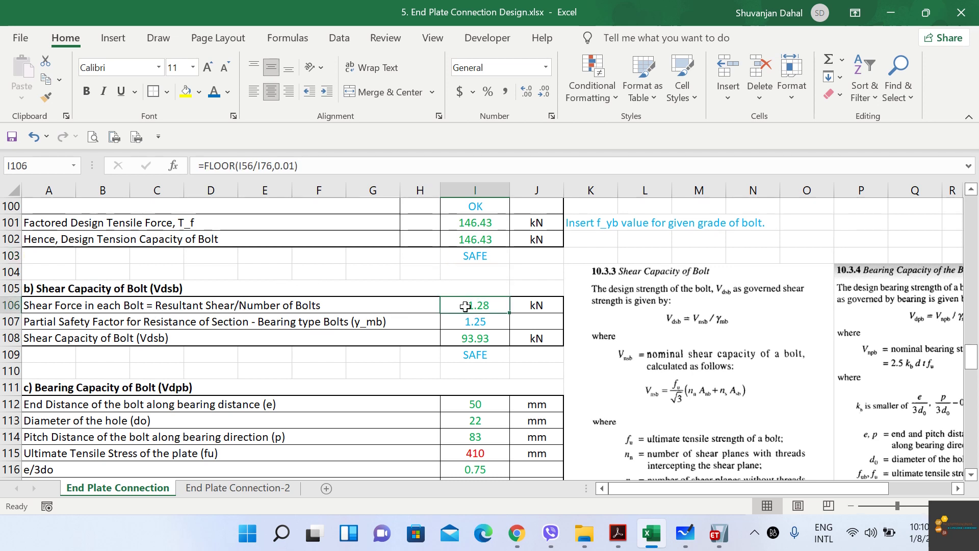
scroll(465, 306, "up", 17)
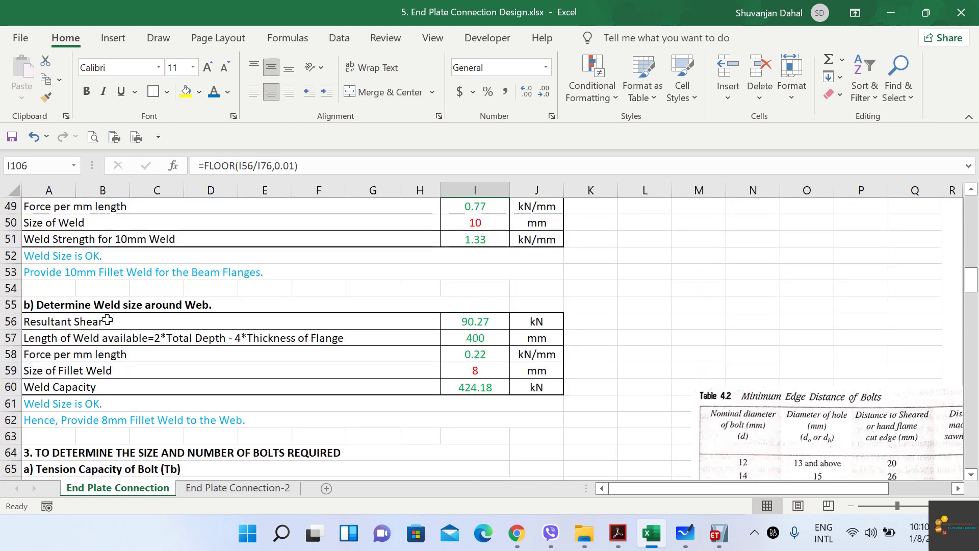
left_click(472, 335)
left_click(470, 321)
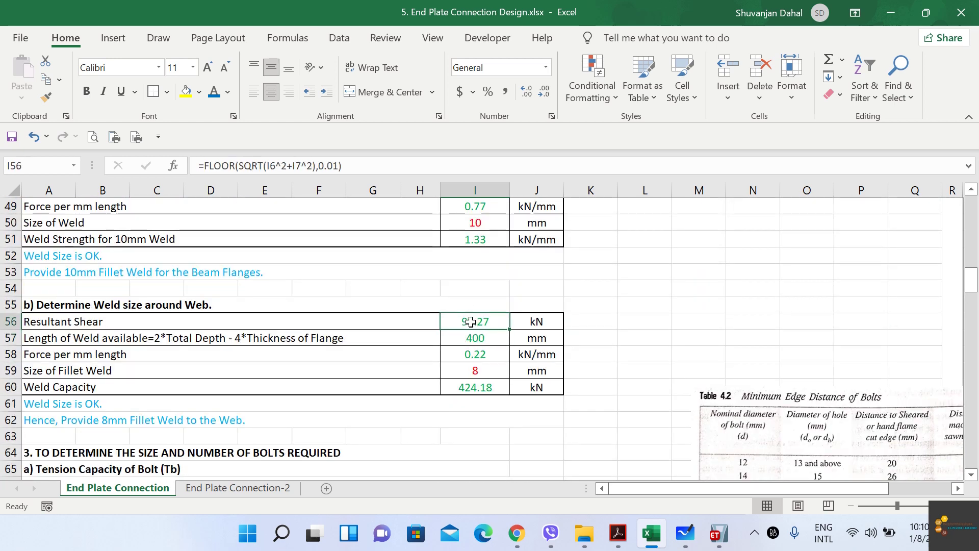
scroll(470, 322, "down", 15)
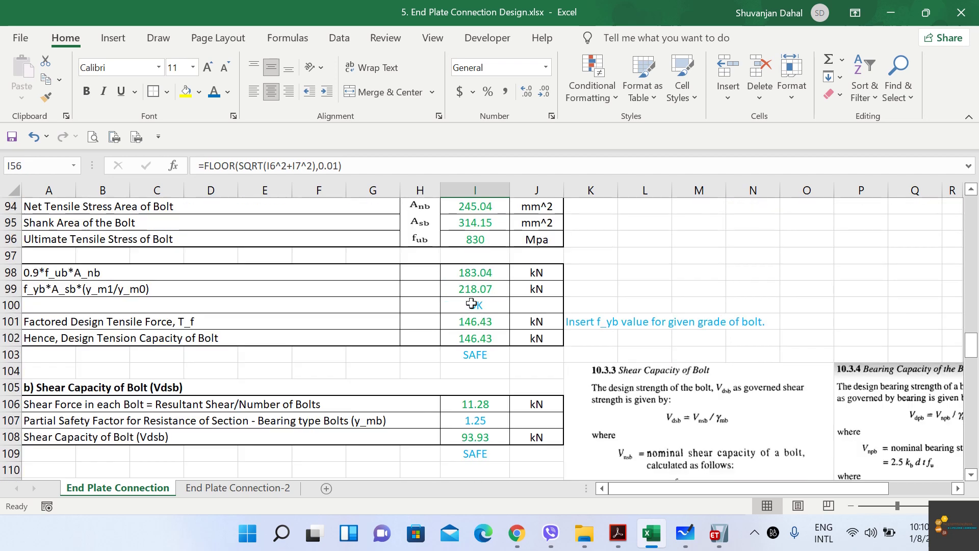
scroll(471, 304, "down", 2)
left_click(471, 306)
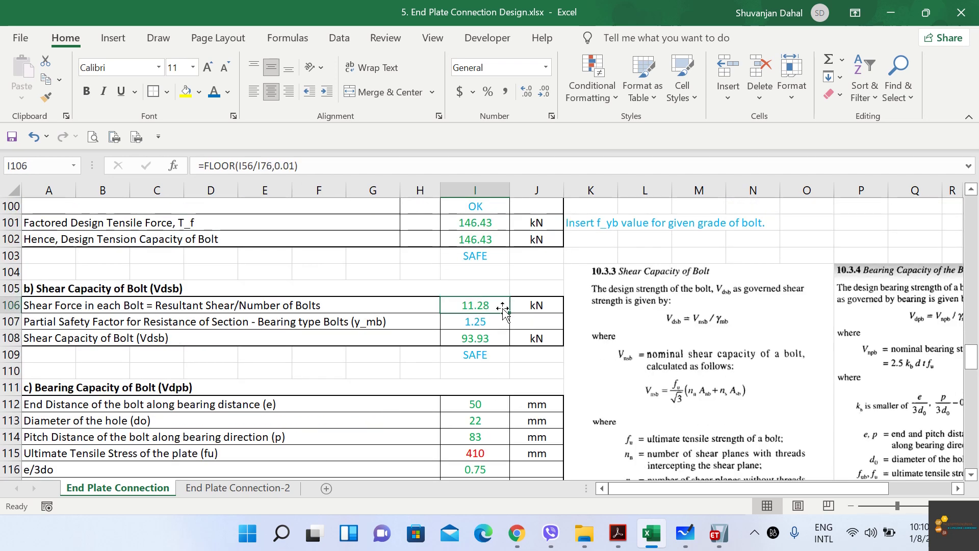
Step: Trace the number of bolts used in the shear force per bolt formula to the bolt count input
scroll(472, 285, "up", 4)
scroll(472, 288, "up", 6)
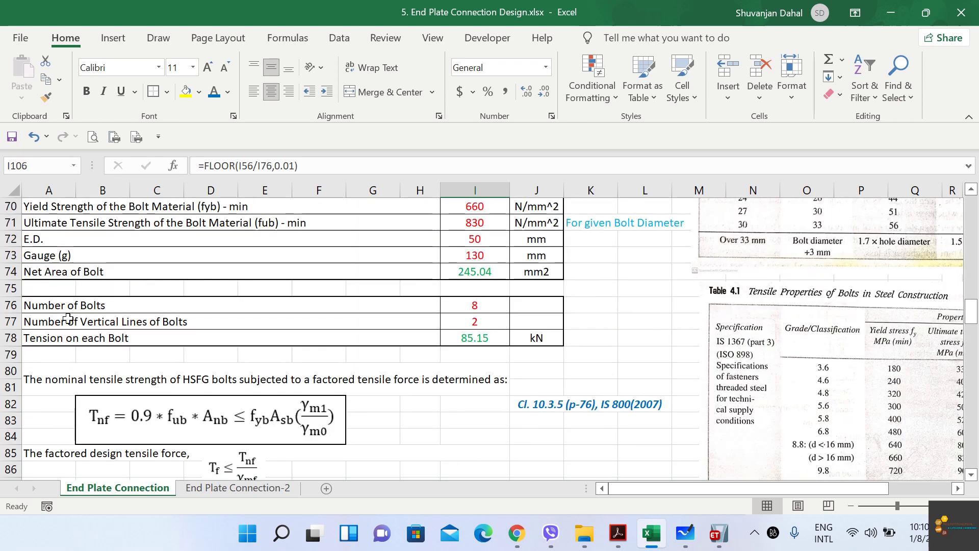
left_click(495, 309)
scroll(510, 306, "down", 8)
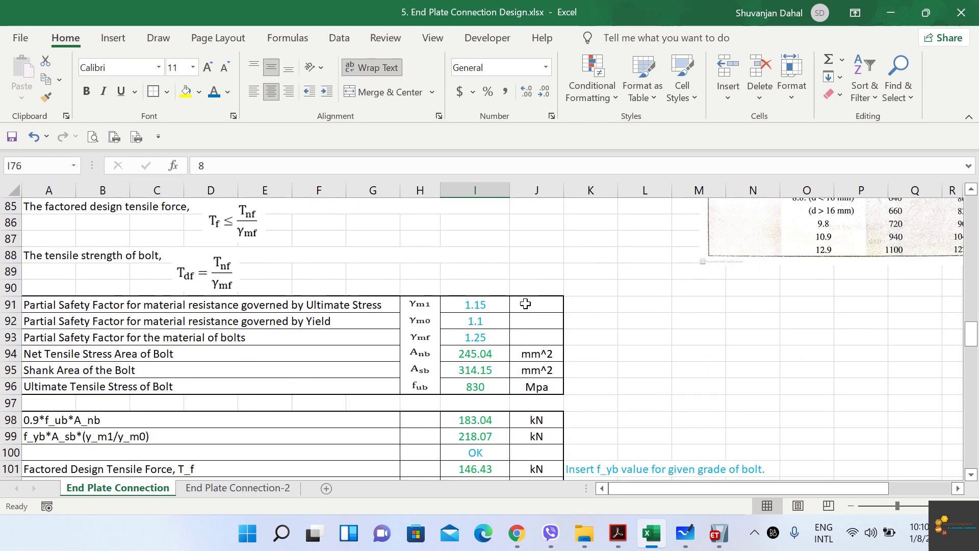
scroll(526, 302, "down", 3)
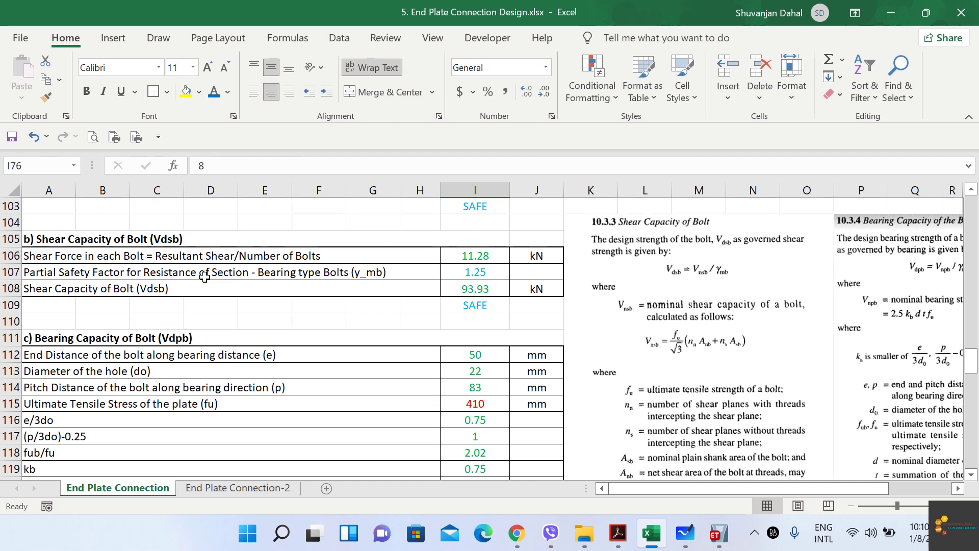
Step: Check the bolt shear capacity's safety factor and formula against Cl. 10.3.3, and inspect its SAFE/NOT SAFE condition
left_click(470, 276)
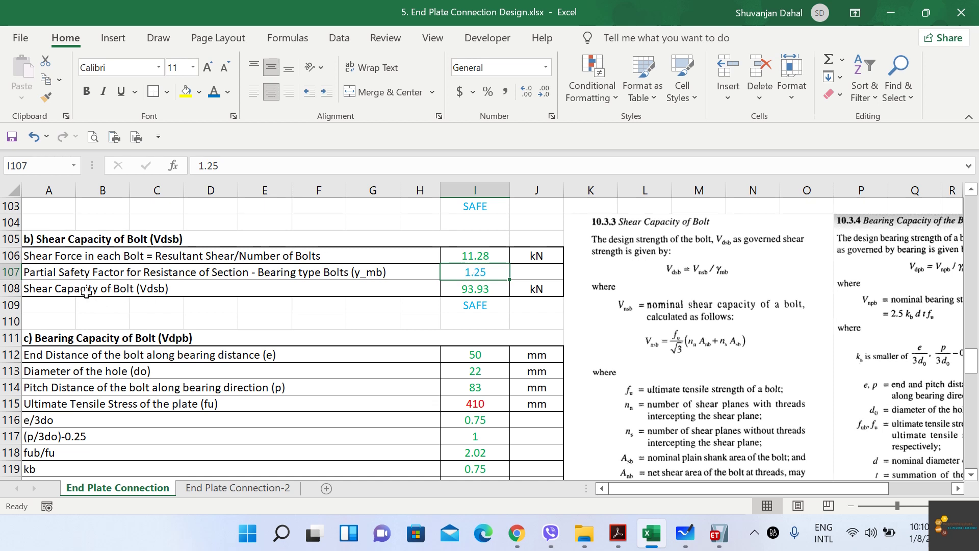
left_click(490, 289)
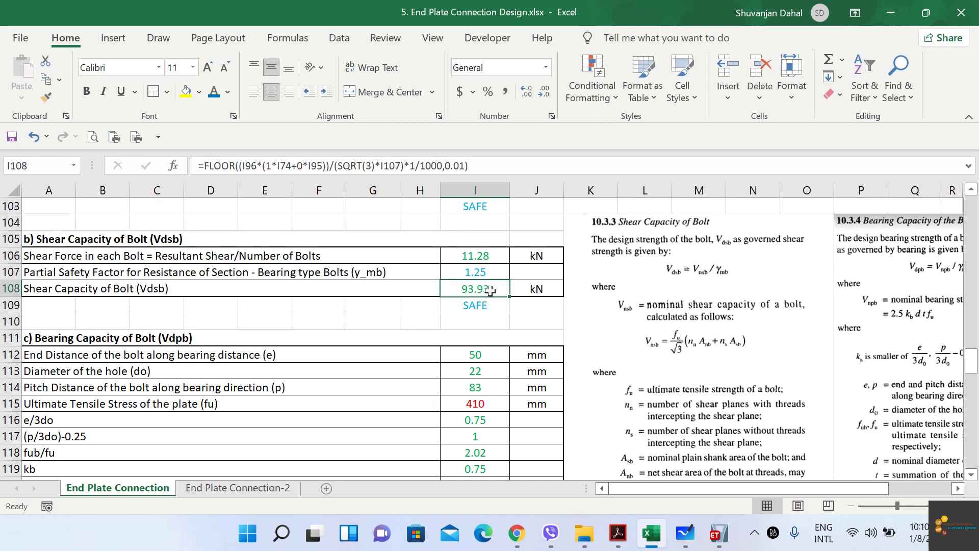
left_click(672, 237)
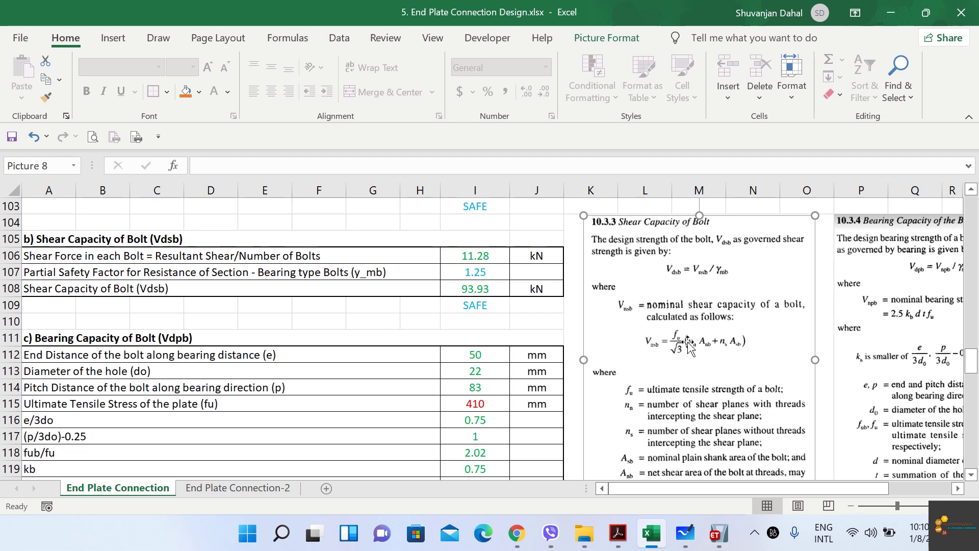
left_click(486, 290)
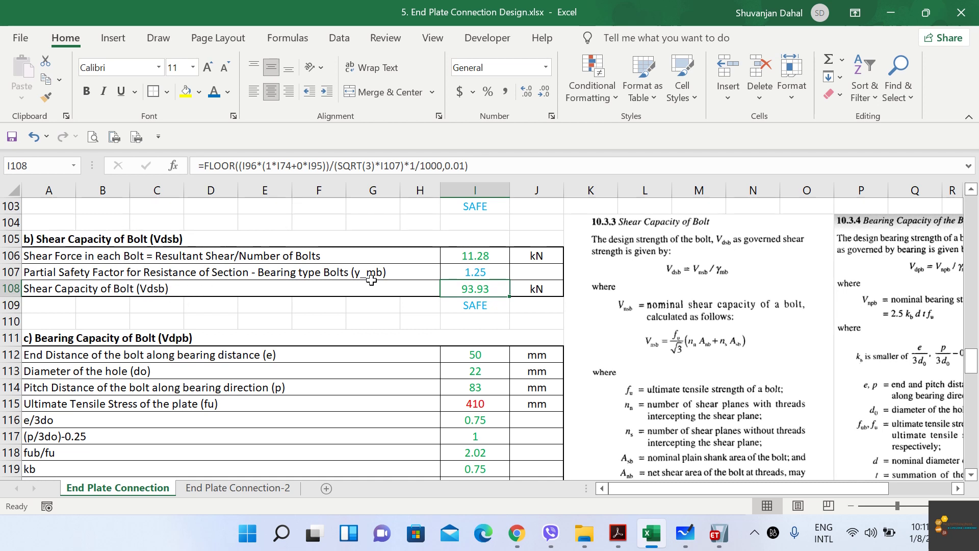
left_click(475, 306)
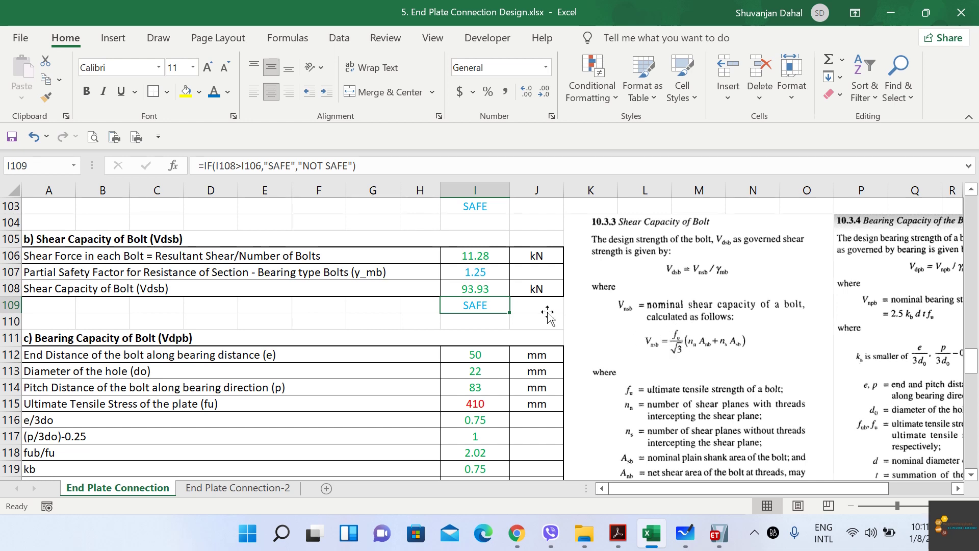
Step: Trace the ultimate tensile strength used in the bolt shear capacity (Vdsb) formula back to the bolt detail inputs
left_click(474, 289)
scroll(407, 291, "up", 3)
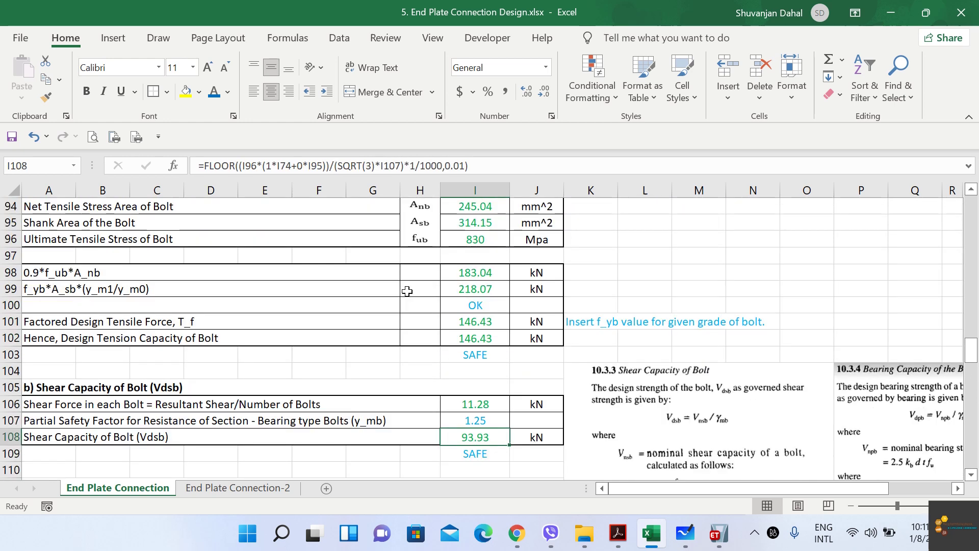
scroll(435, 282, "up", 9)
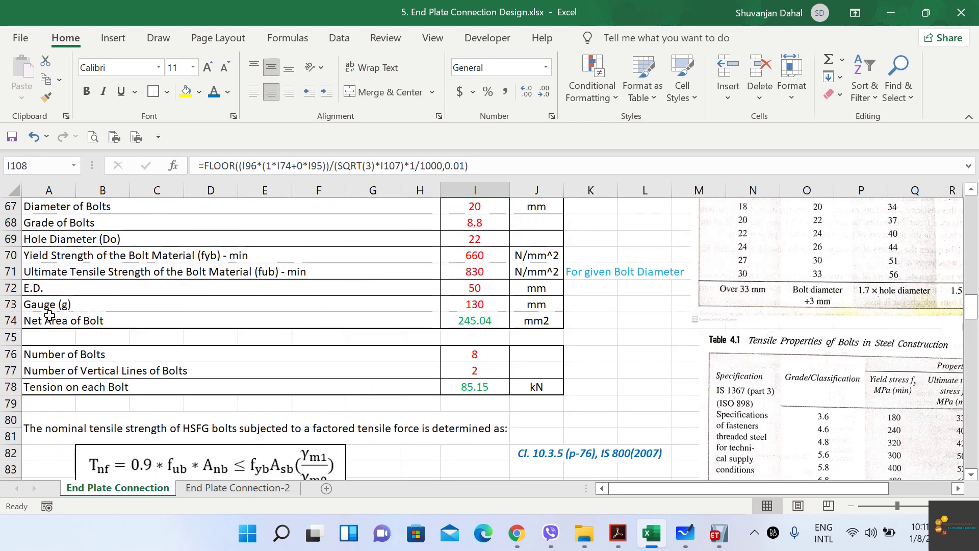
left_click(477, 276)
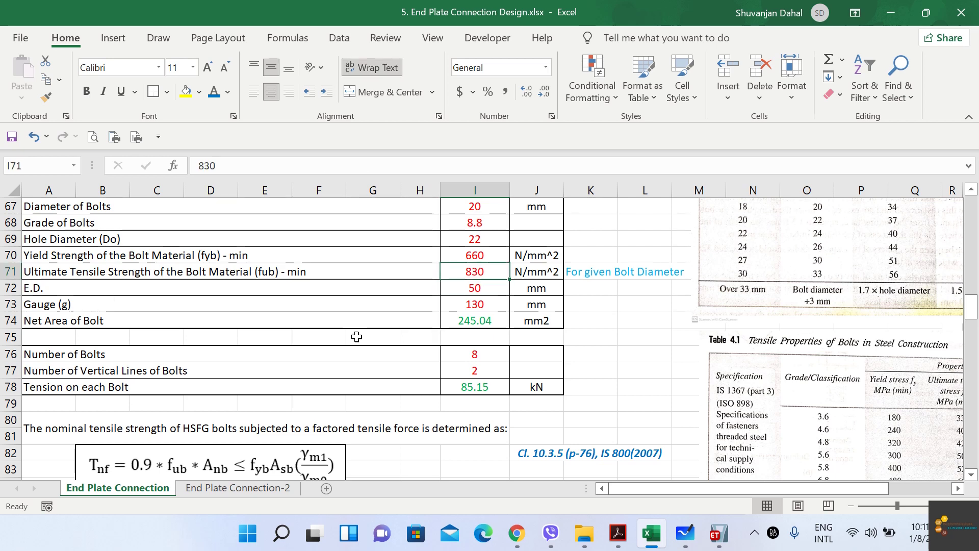
scroll(355, 337, "down", 10)
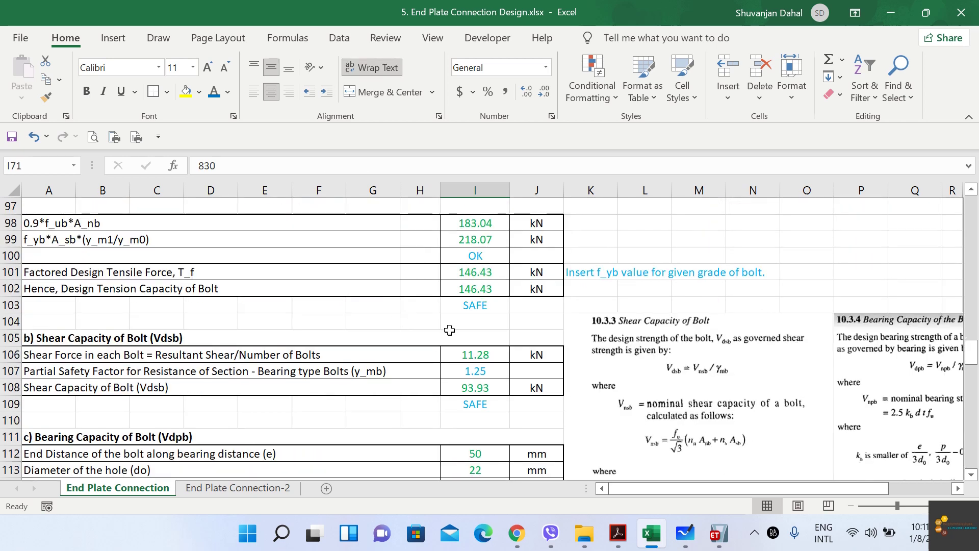
left_click(487, 389)
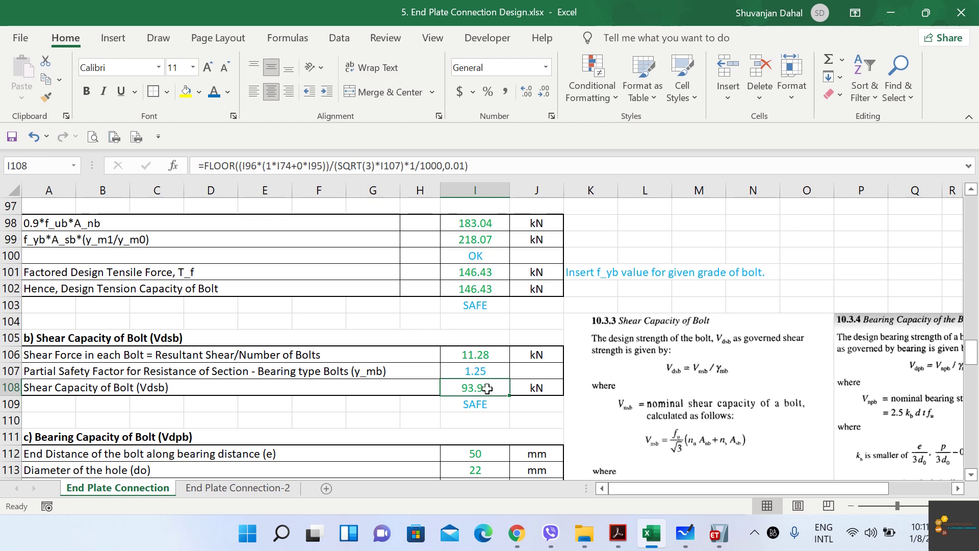
Step: Compare the bolt shear capacity formula with Cl. 10.3.3 and the bolt area rows, and inspect its safety condition against the shear force
scroll(678, 438, "down", 3)
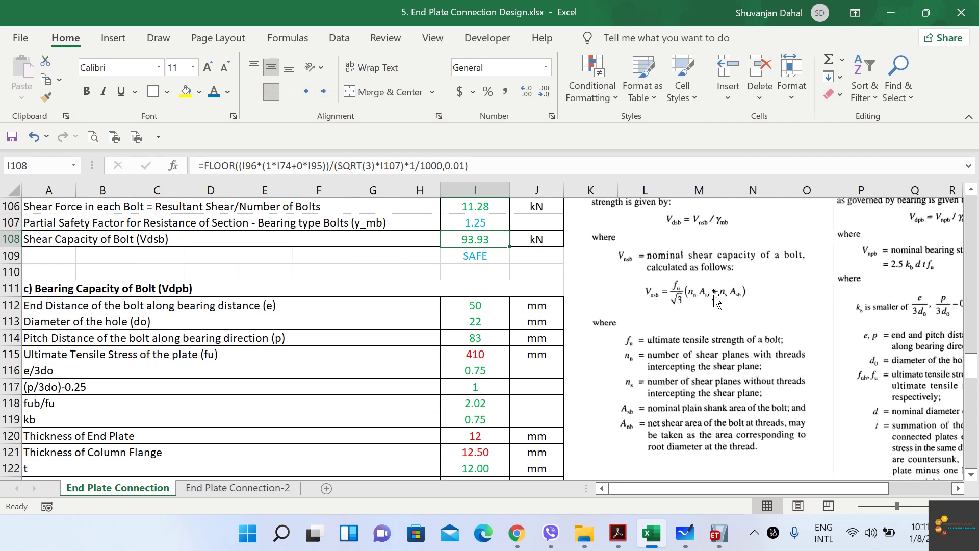
scroll(427, 287, "up", 6)
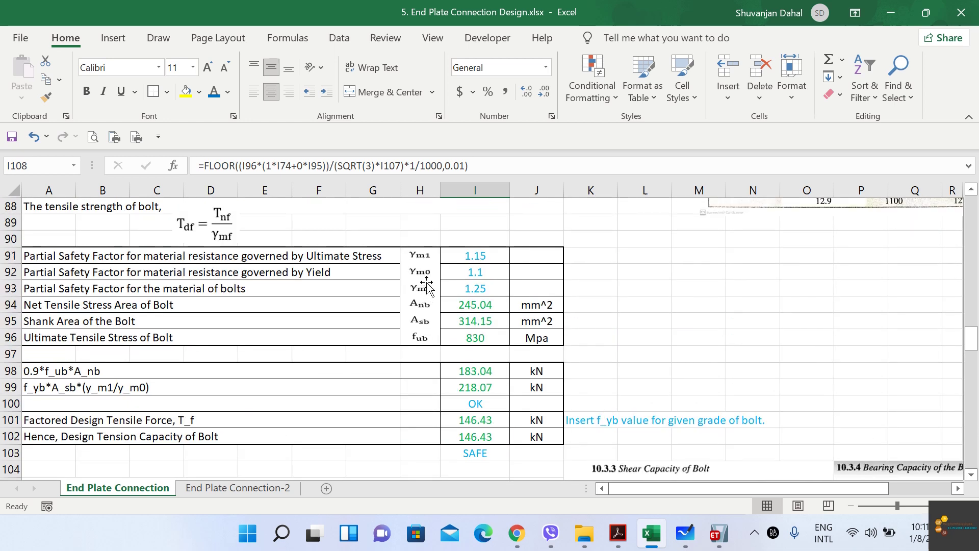
scroll(429, 287, "down", 5)
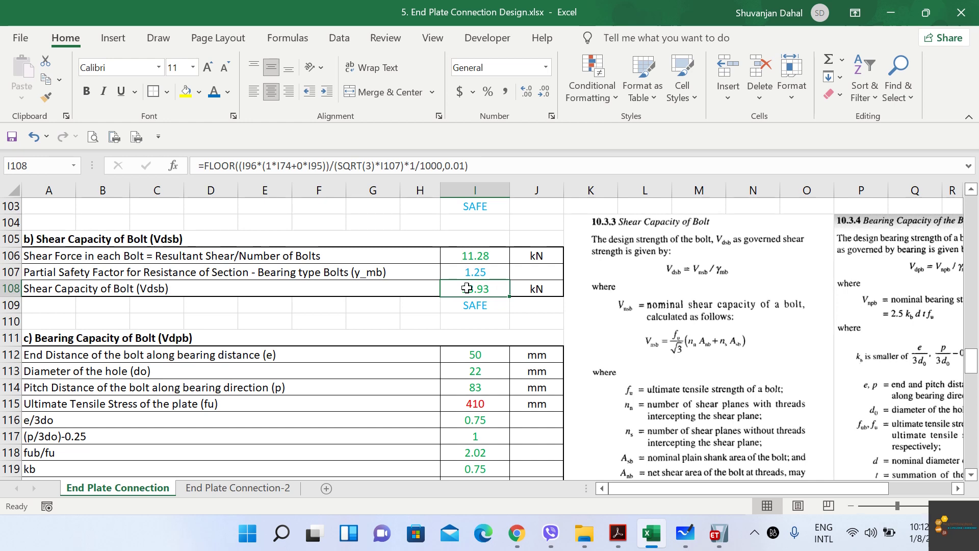
left_click(165, 249)
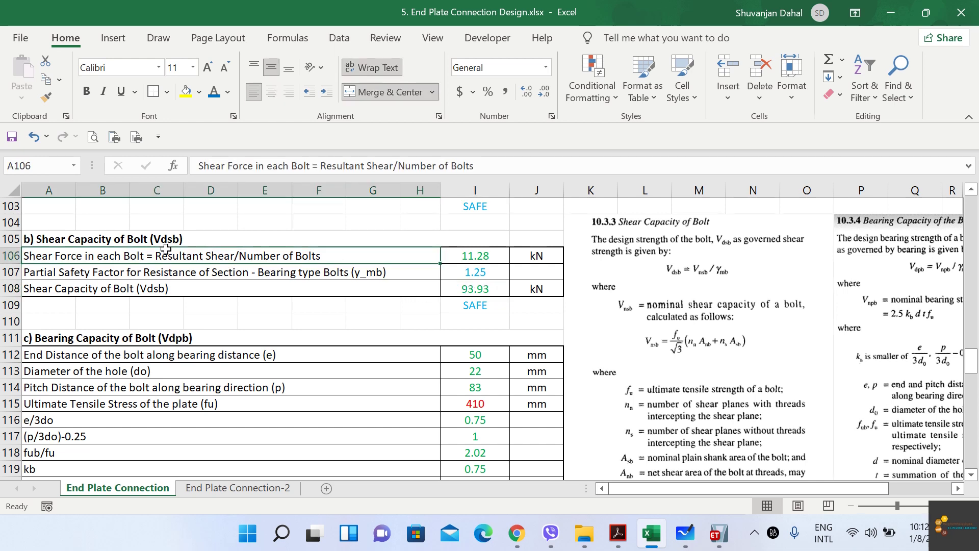
left_click(478, 305)
Step: Review the Bearing Capacity of Bolt (Vdpb) section alongside the Cl. 10.3.4 reference excerpt
scroll(405, 315, "down", 3)
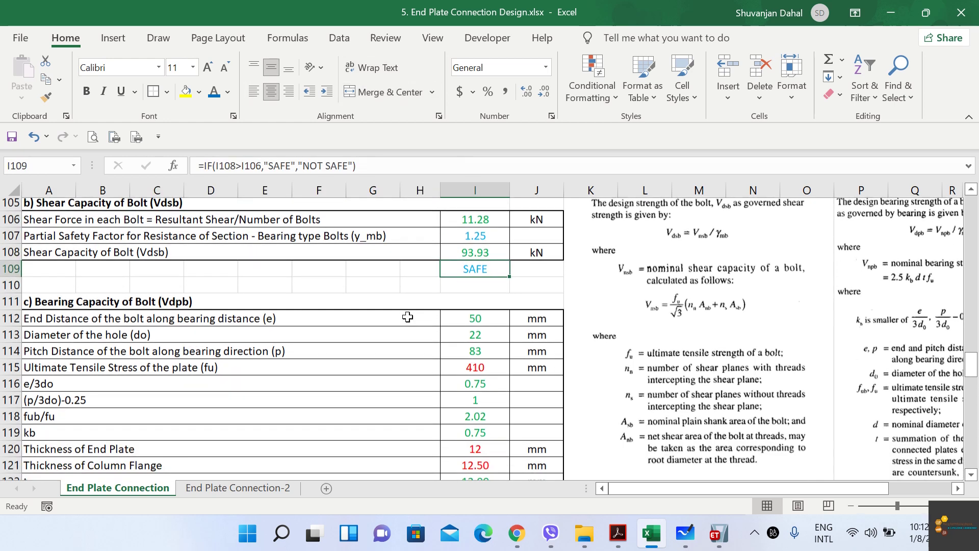
scroll(403, 321, "down", 2)
scroll(357, 336, "up", 2)
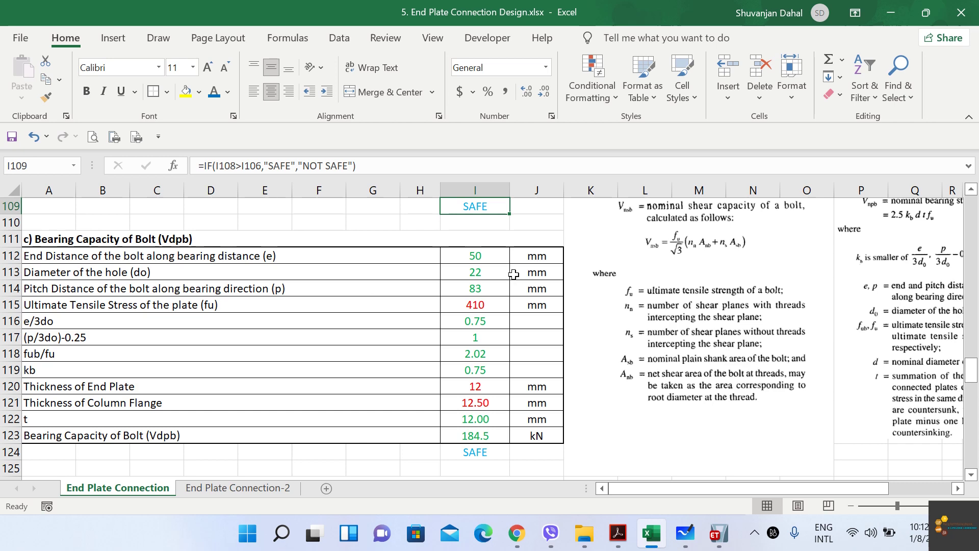
left_click_drag(702, 488, 765, 488)
scroll(777, 378, "up", 2)
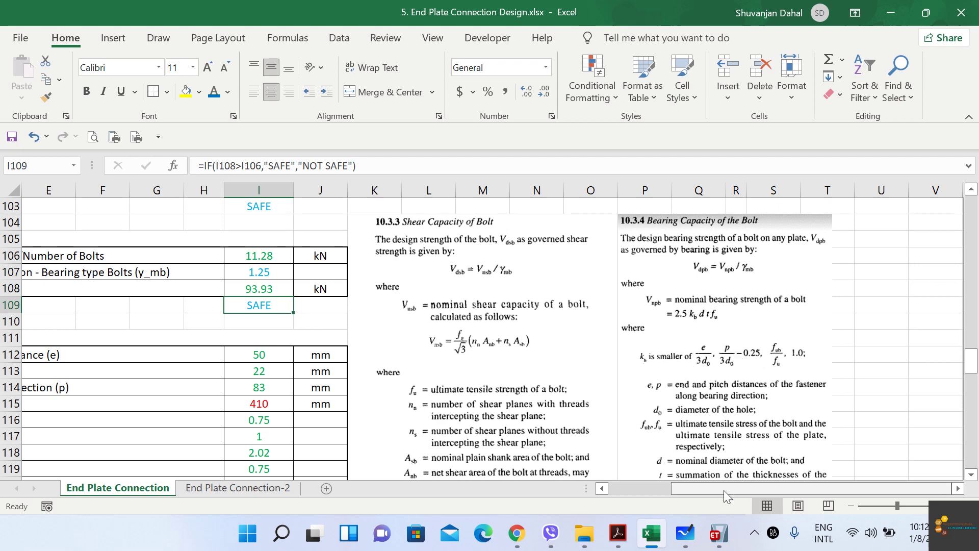
left_click_drag(724, 490, 637, 492)
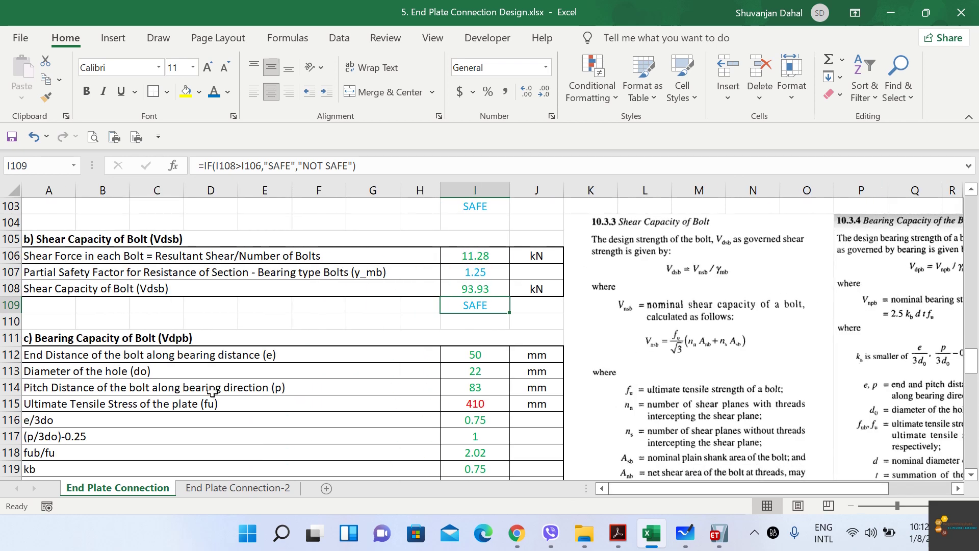
scroll(212, 385, "down", 1)
scroll(224, 320, "down", 1)
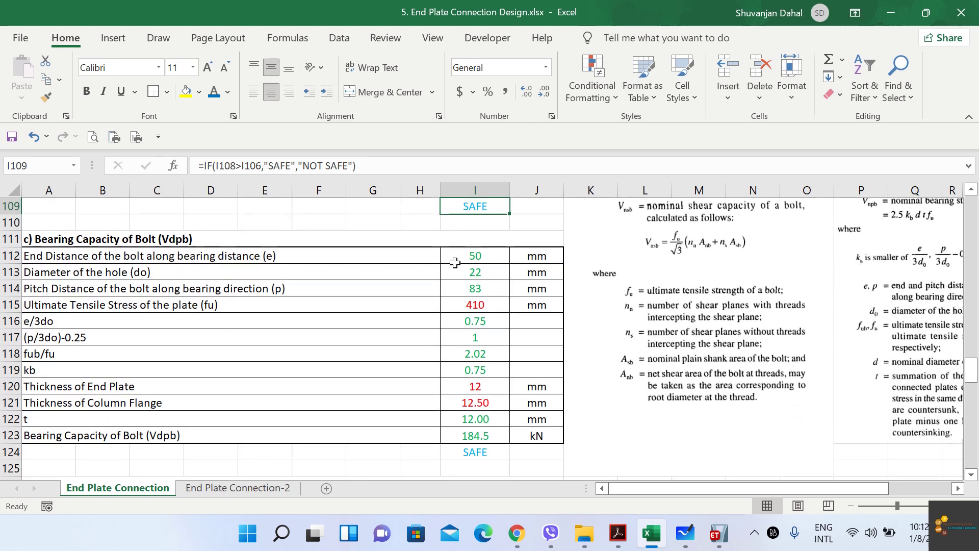
Step: Inspect the source references of the end distance, hole diameter and pitch distance in the bolt bearing capacity section
left_click(479, 255)
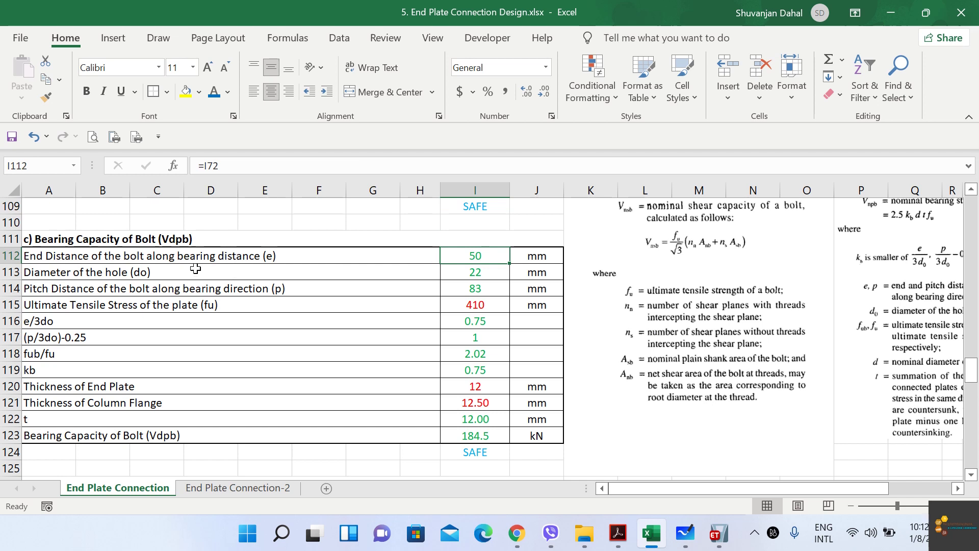
left_click(345, 272)
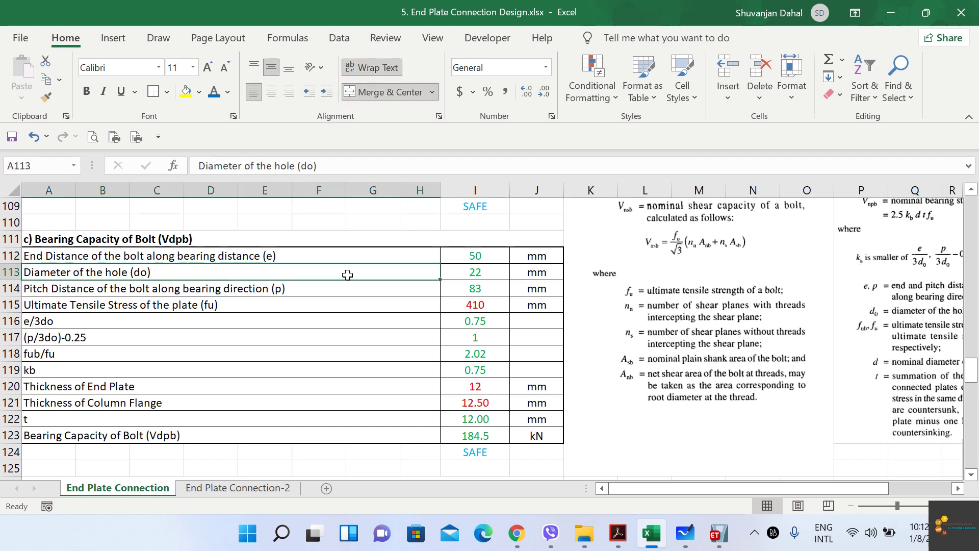
left_click(464, 271)
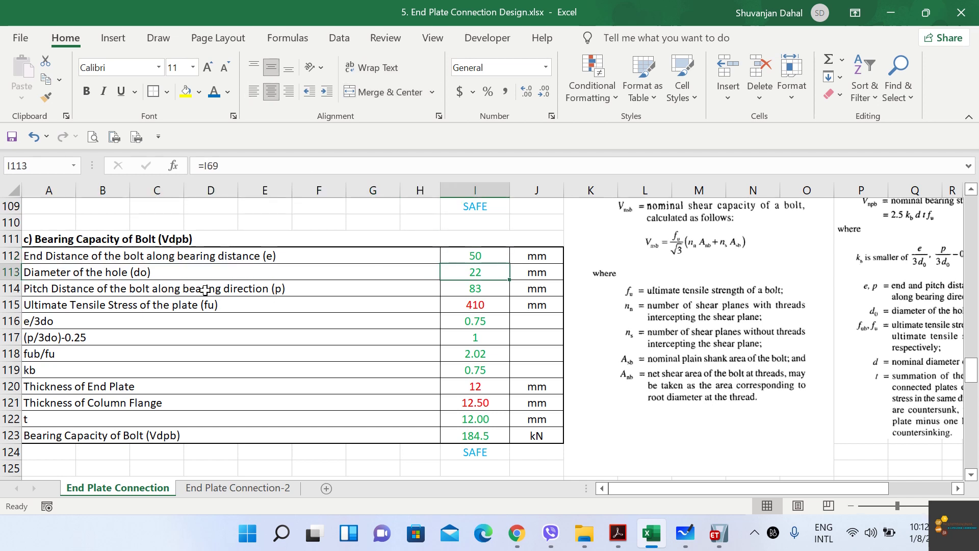
left_click(498, 288)
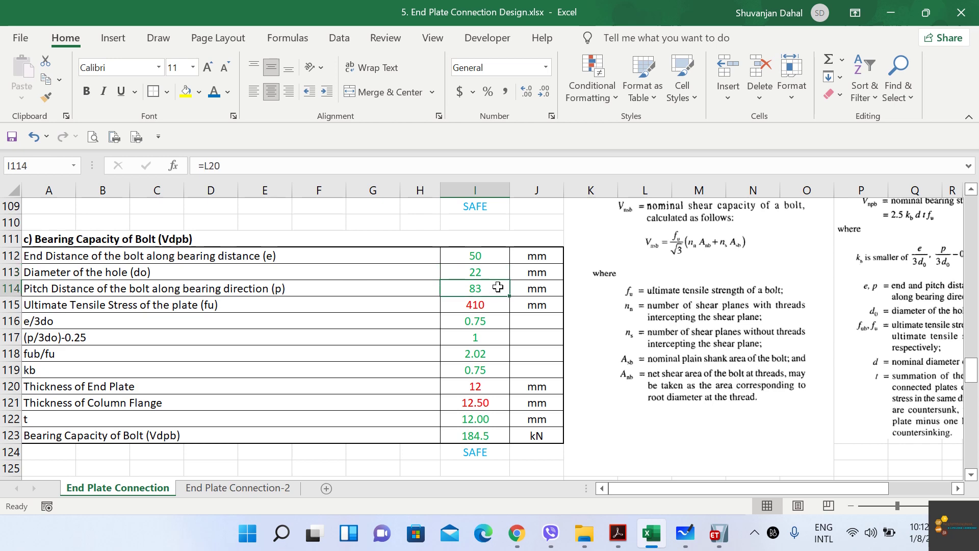
Step: Switch to Microsoft Whiteboard, mark the 83 pitch between the upper two bolt rows with two lines, and return to Excel
left_click(685, 532)
left_click_drag(474, 152, 604, 148)
left_click_drag(484, 203, 589, 208)
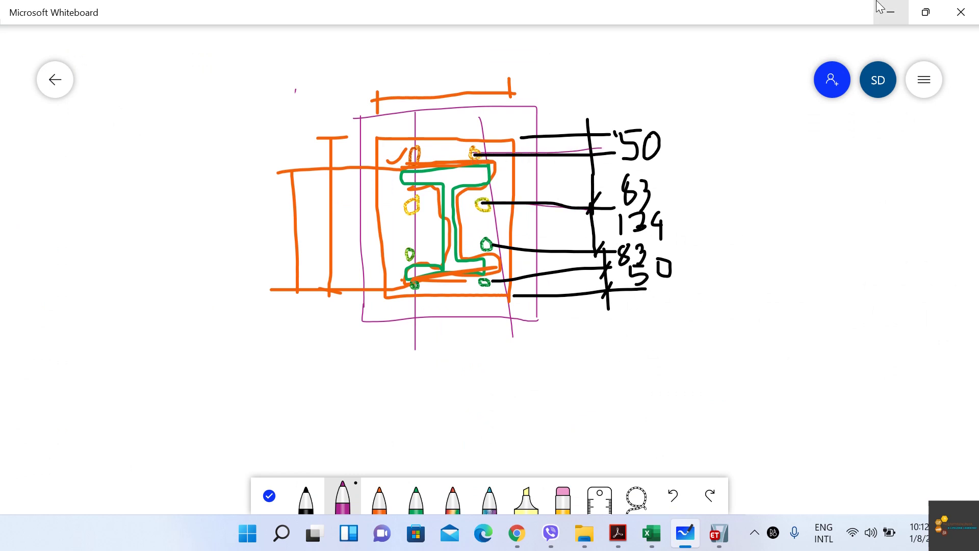
key("alt+Tab")
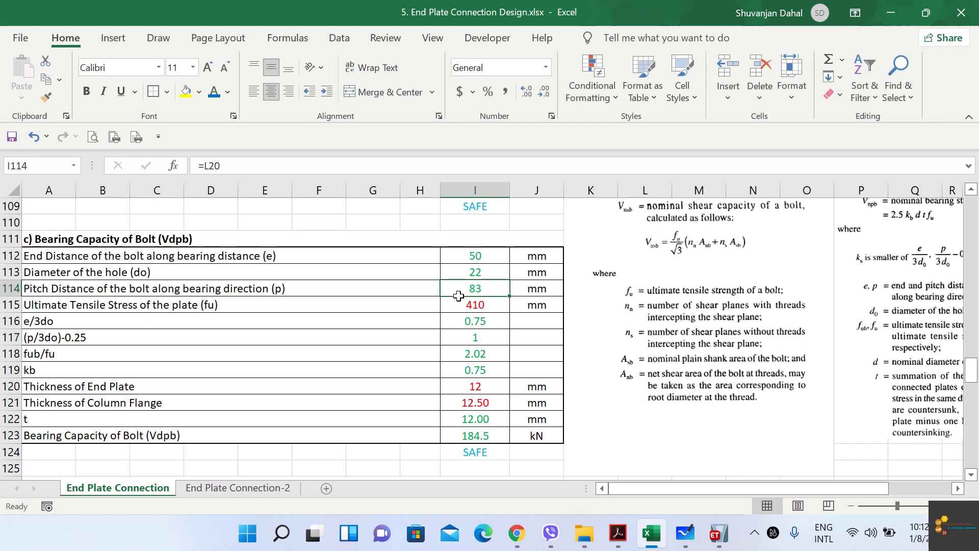
Step: Check the plate's ultimate tensile stress, and read the Cl. 10.3.4 bearing strength formula, kb criteria and symbol definitions
left_click(487, 304)
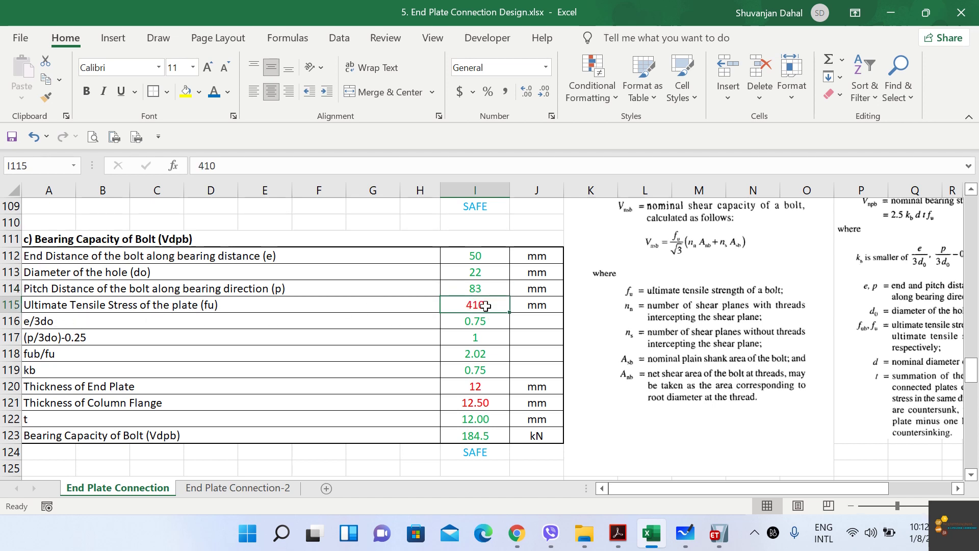
left_click_drag(627, 488, 688, 488)
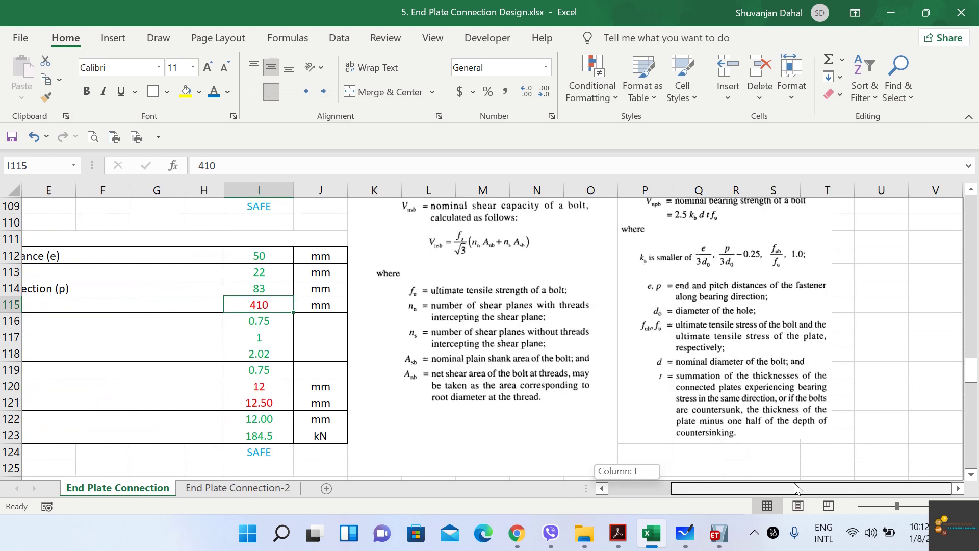
scroll(708, 286, "up", 2)
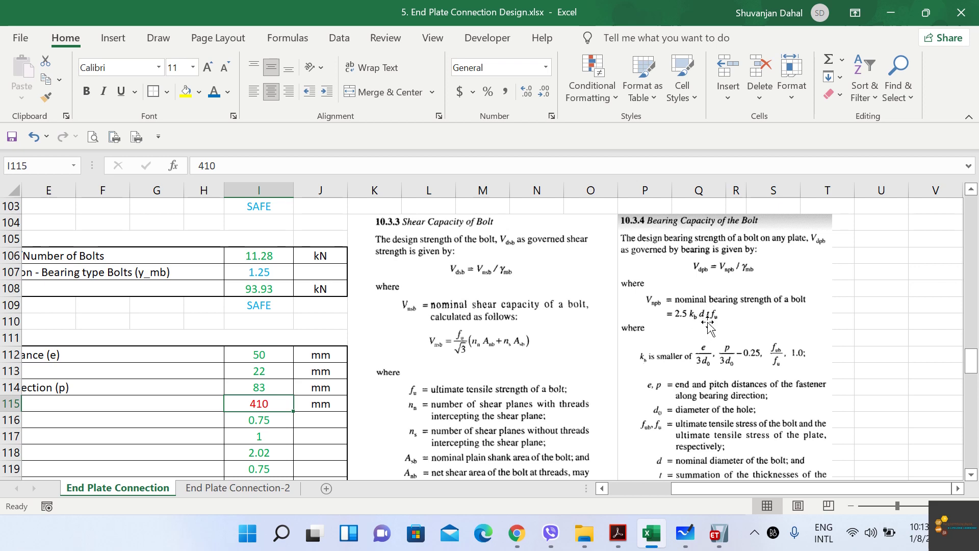
scroll(663, 321, "down", 2)
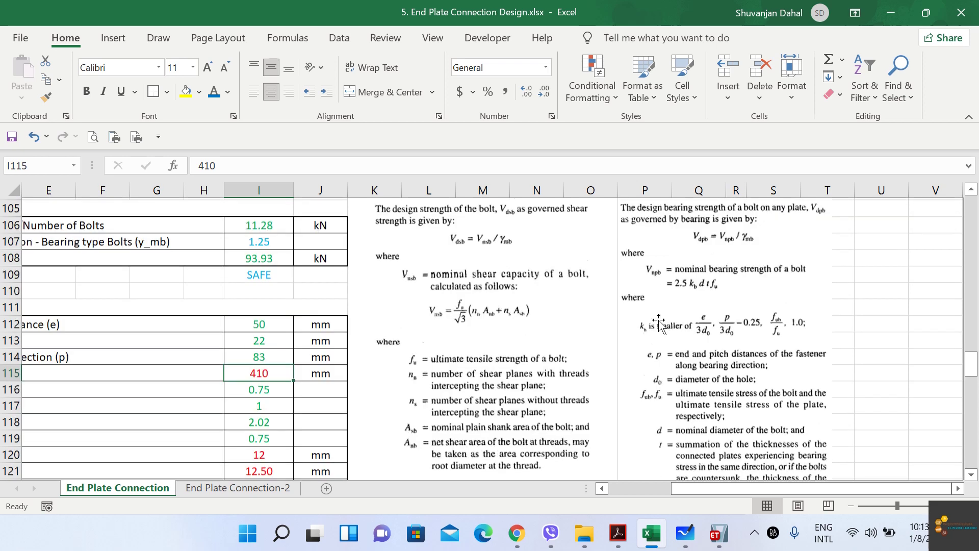
scroll(678, 380, "down", 2)
scroll(678, 380, "up", 3)
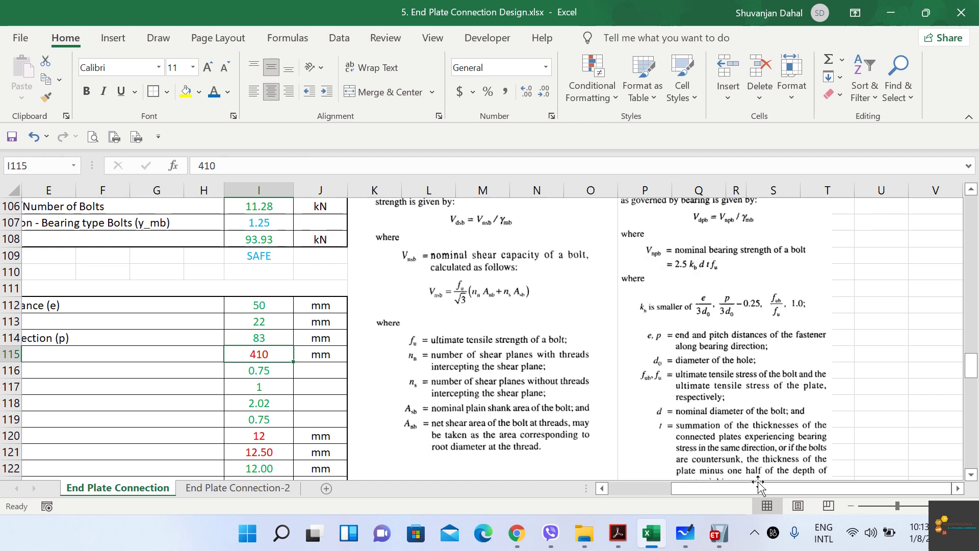
left_click_drag(733, 488, 669, 490)
scroll(203, 317, "down", 1)
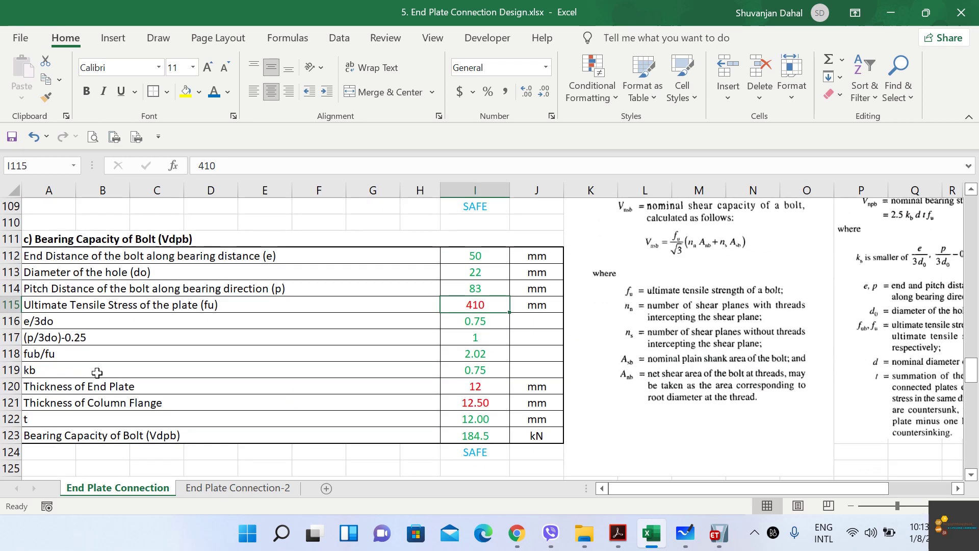
Step: Examine the e/3do, (p/3do)-0.25 and fub/fu rows, and inspect the minimum formula that gives kb
left_click_drag(92, 326, 476, 370)
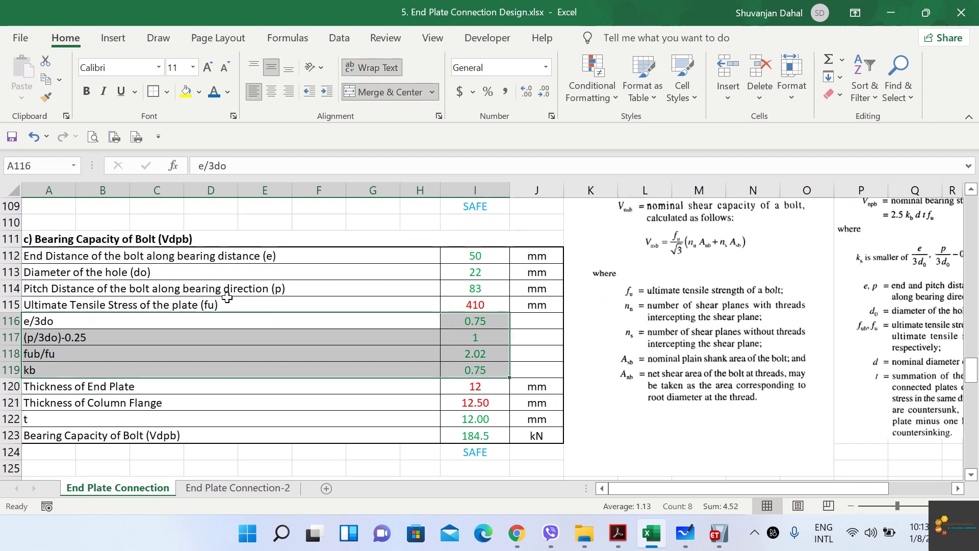
left_click_drag(211, 318, 478, 349)
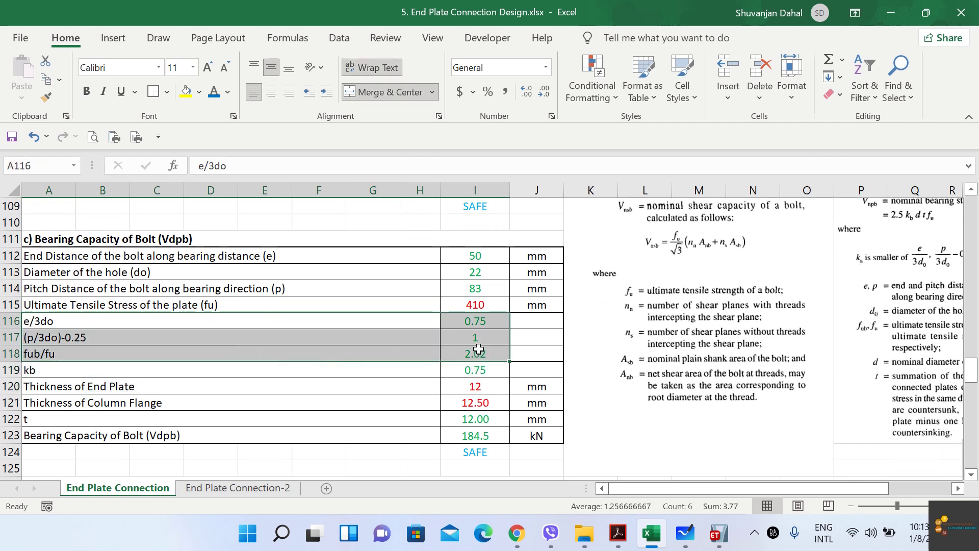
left_click(482, 320)
left_click(488, 369)
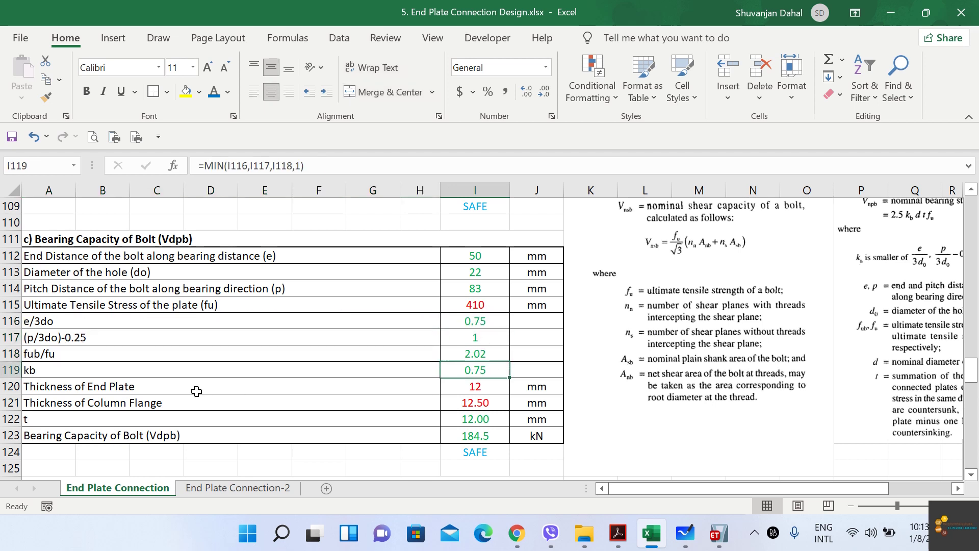
Step: Compare the end plate and column flange thickness inputs with the definition of t in Cl. 10.3.4
left_click(484, 391)
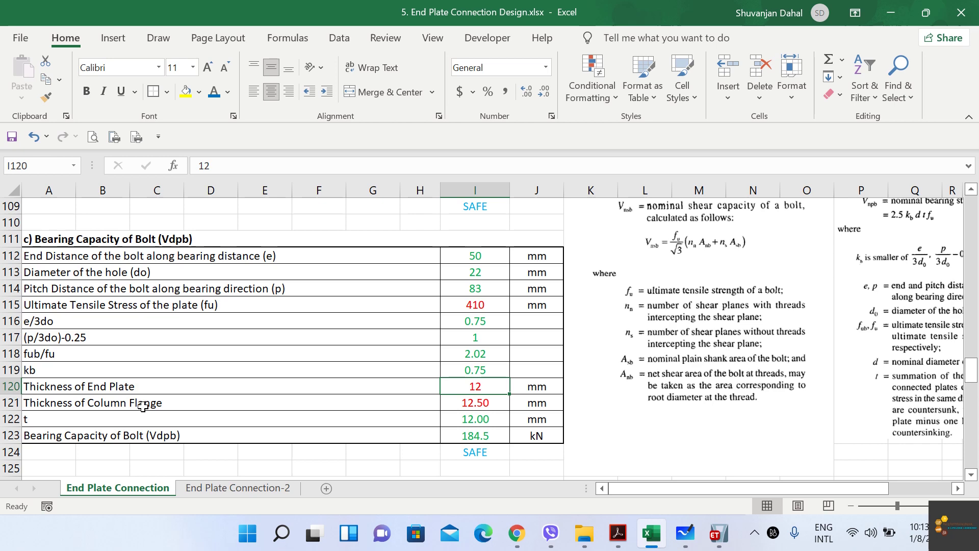
left_click(475, 406)
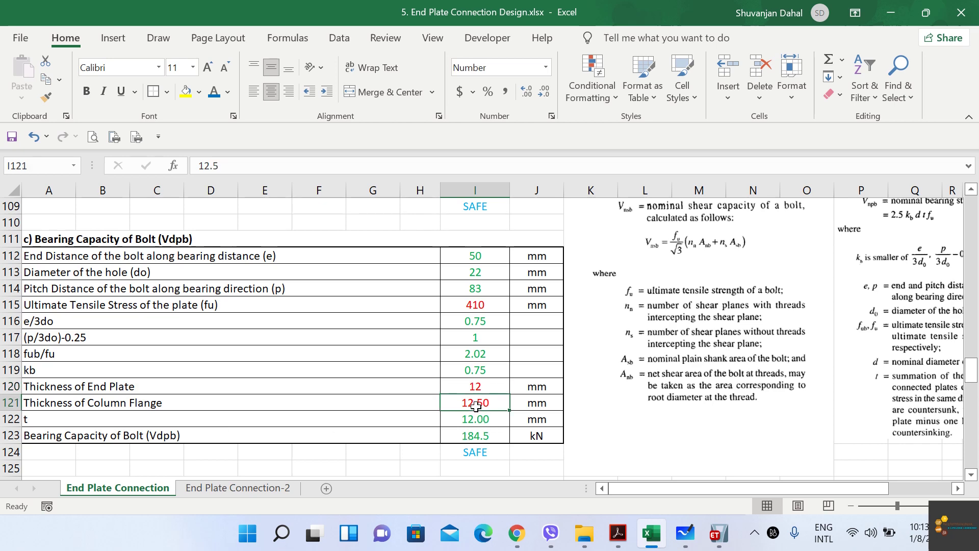
left_click_drag(663, 488, 725, 488)
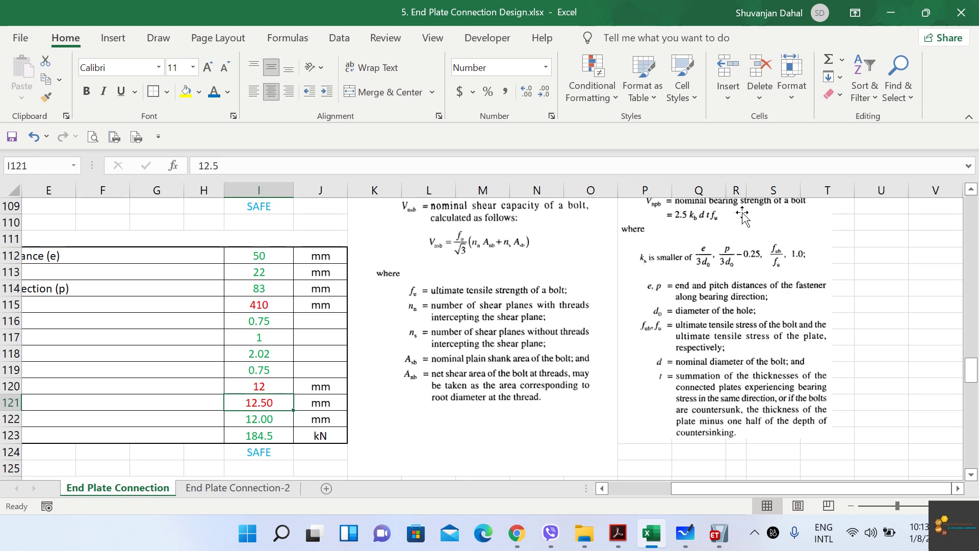
left_click_drag(714, 488, 650, 488)
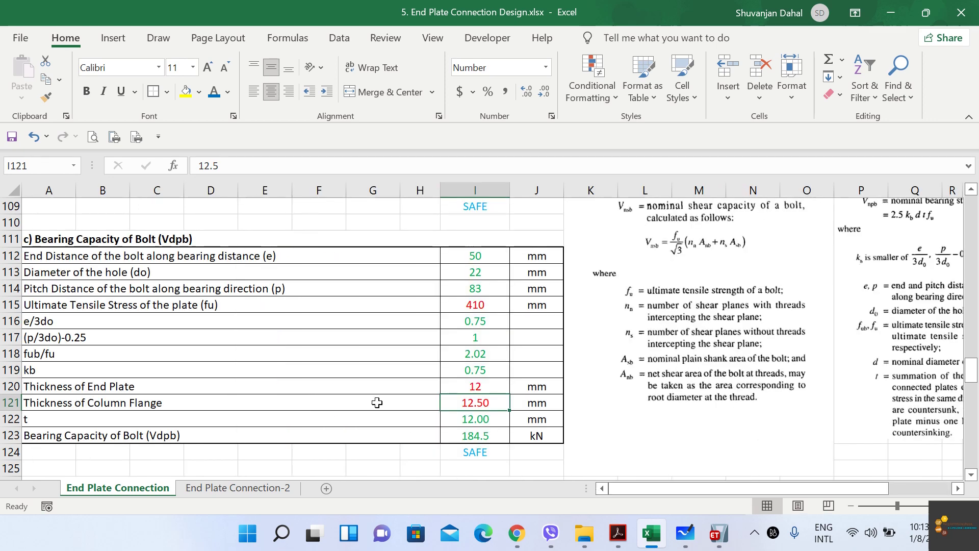
scroll(376, 402, "down", 1)
left_click(491, 341)
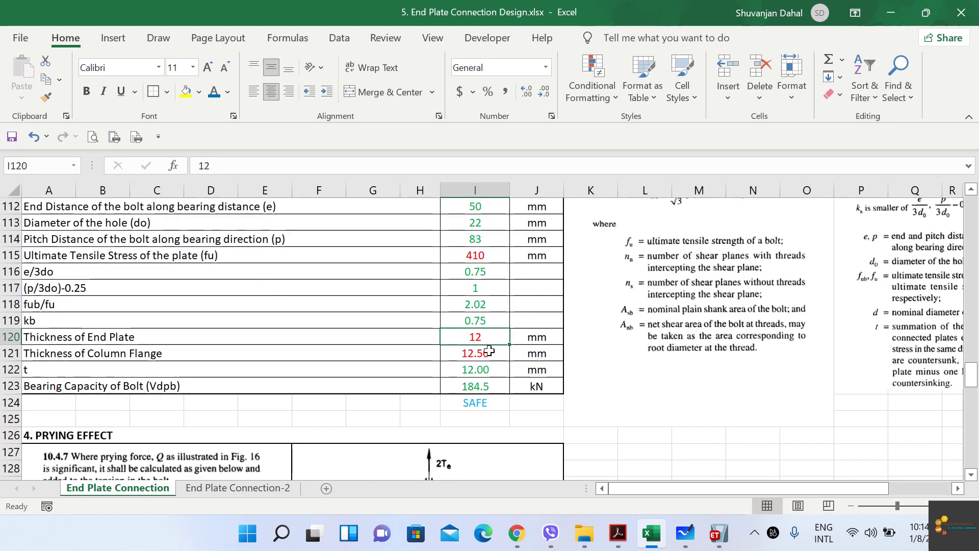
left_click(489, 351)
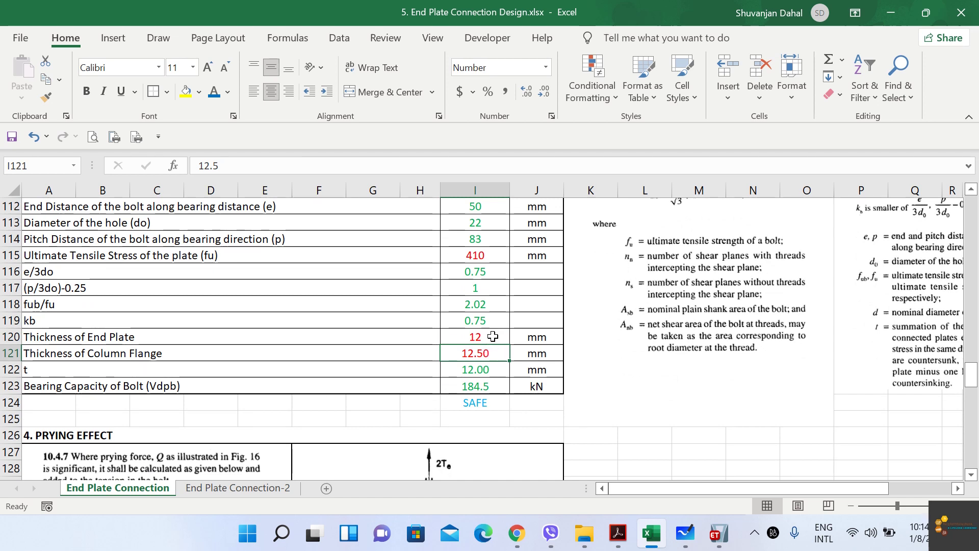
Step: Inspect the formulas for the governing thickness t, the bolt's bearing capacity (Vdpb) and the kb factor
left_click(488, 372)
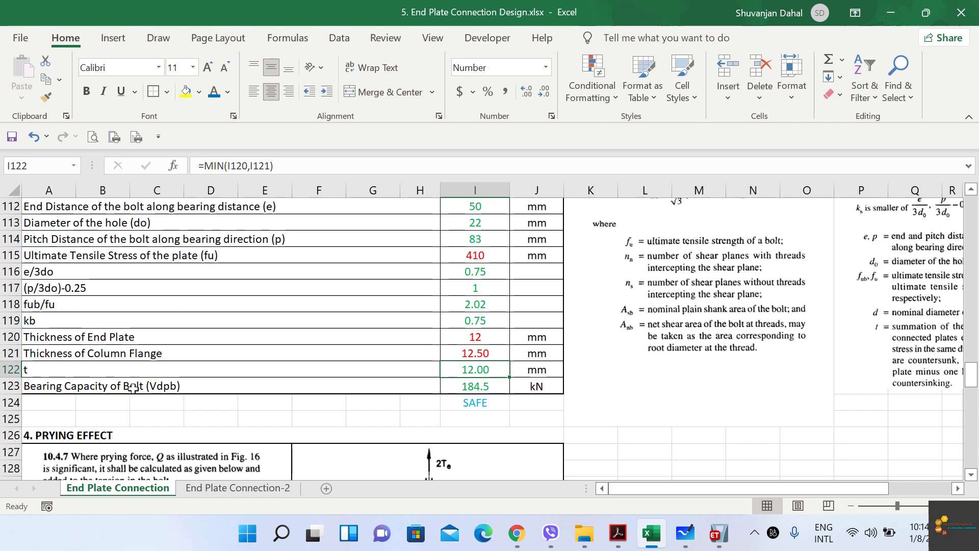
left_click(494, 385)
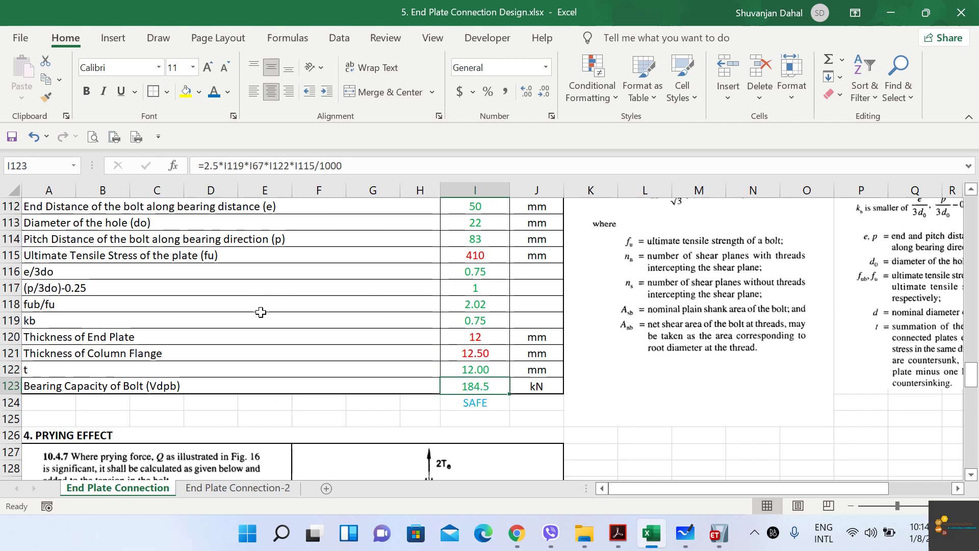
left_click(477, 322)
double_click(501, 320)
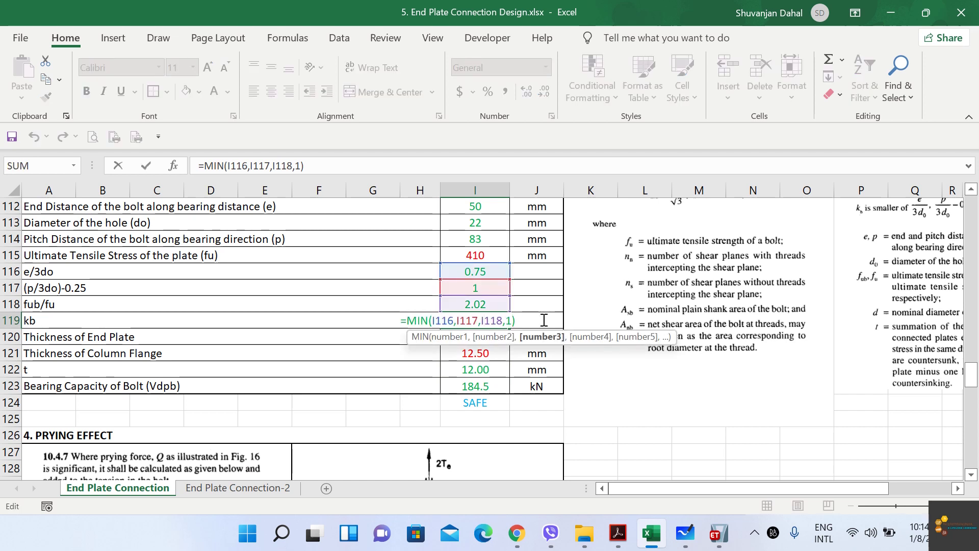
key("Escape")
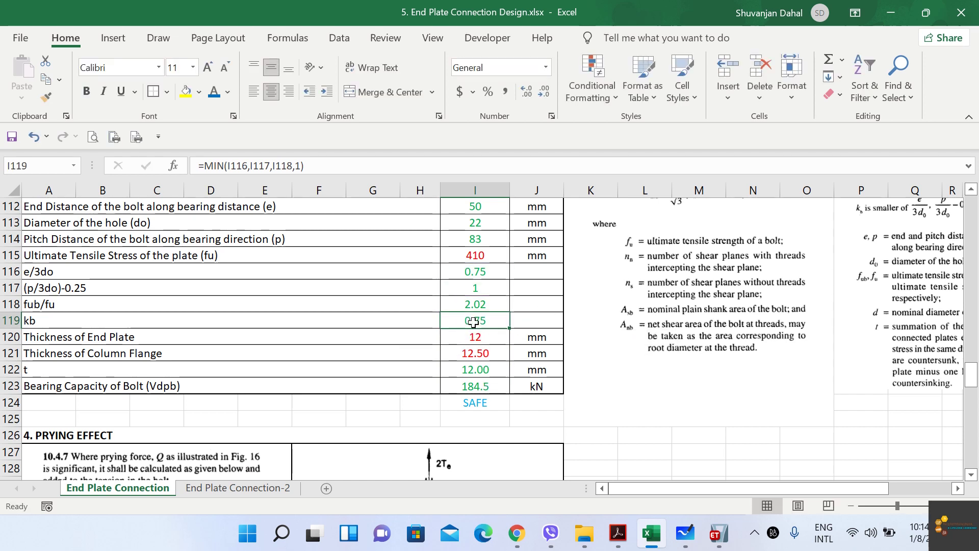
Step: Compare t and the plate's ultimate tensile stress with the Cl. 10.3.4 symbol definitions, and recheck the bearing capacity formula
left_click(476, 368)
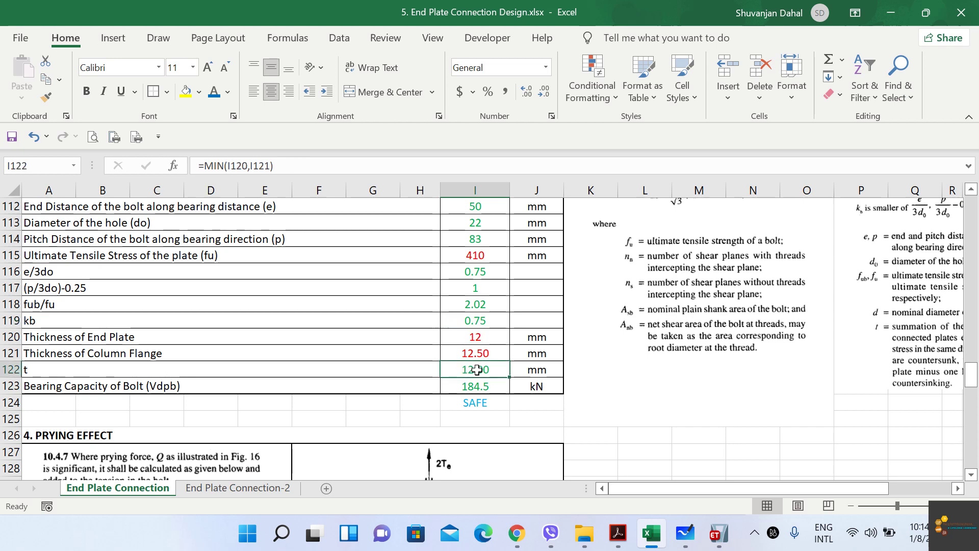
left_click_drag(711, 491, 778, 488)
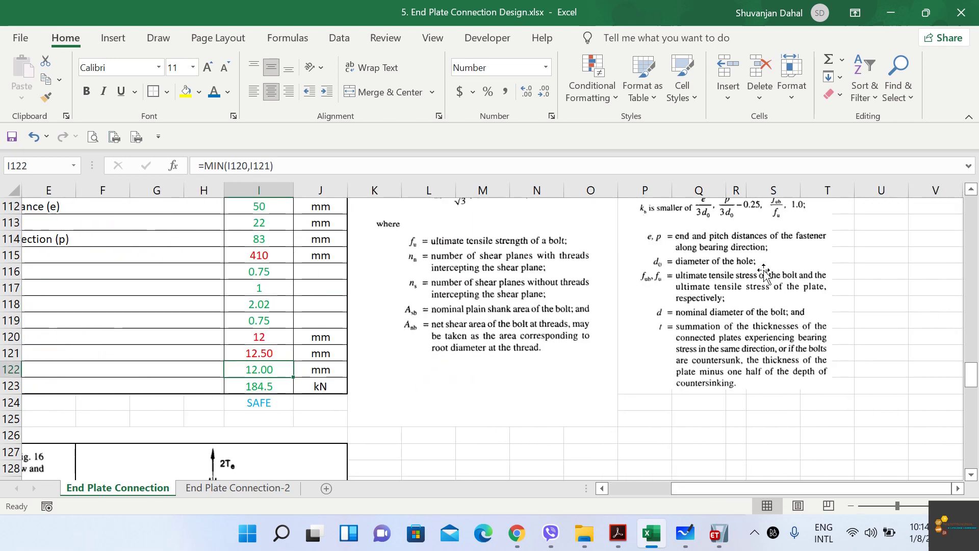
left_click_drag(678, 488, 616, 487)
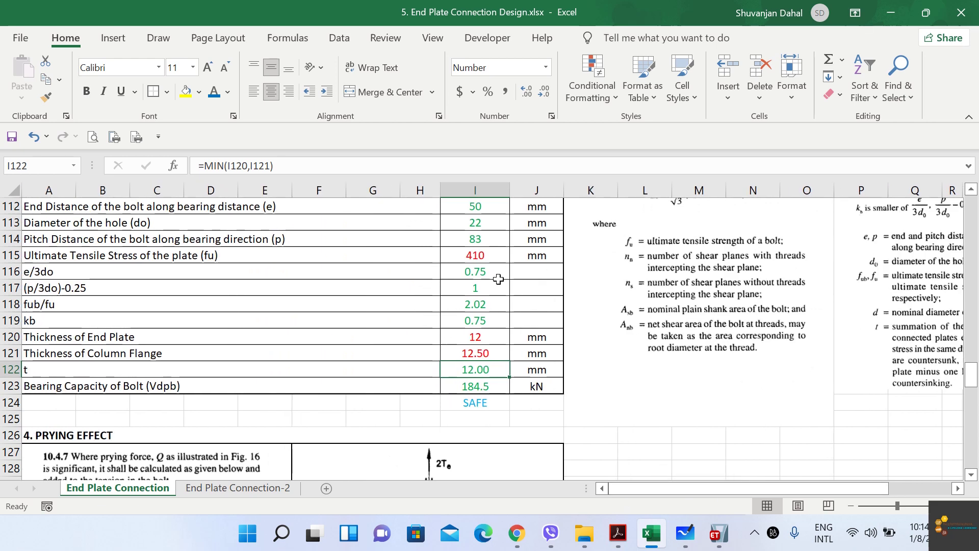
left_click(477, 255)
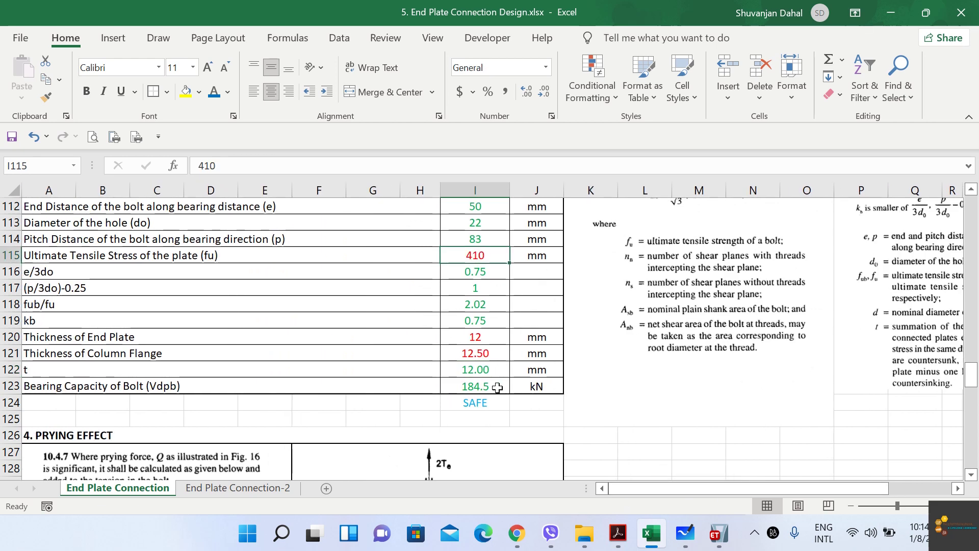
left_click(497, 387)
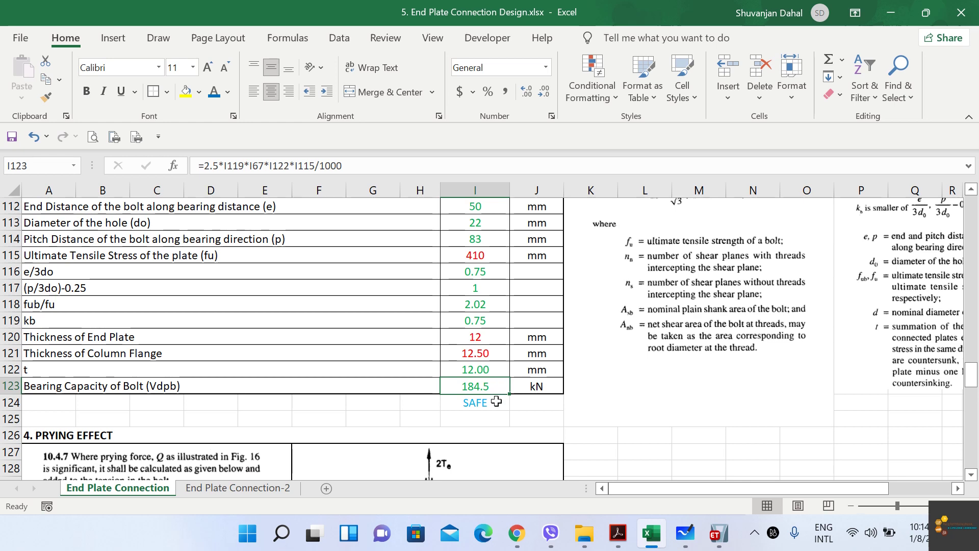
Step: Inspect the bearing safety check that compares bearing capacity with the shear force in each bolt, leaving its formula unchanged
double_click(497, 403)
scroll(462, 368, "up", 1)
scroll(461, 368, "up", 4)
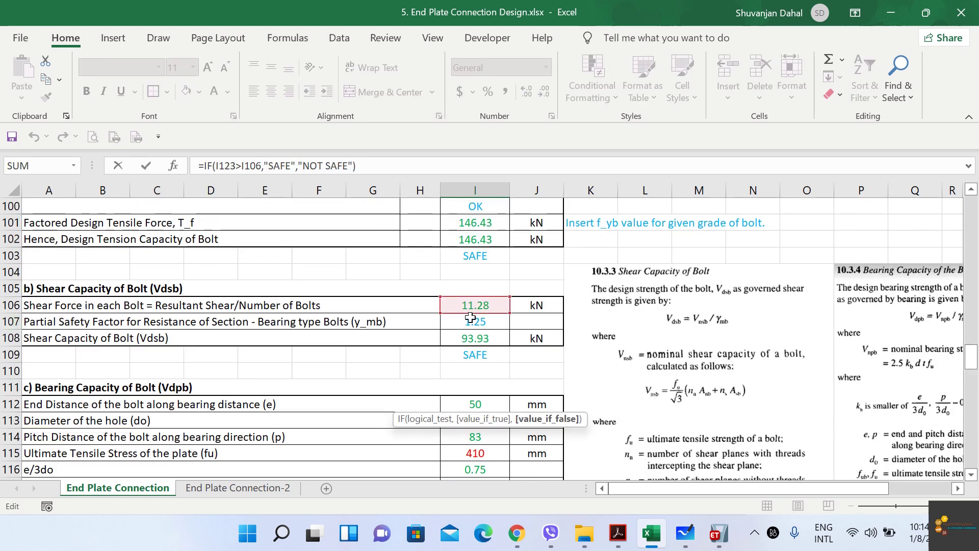
left_click(498, 305)
key("Escape")
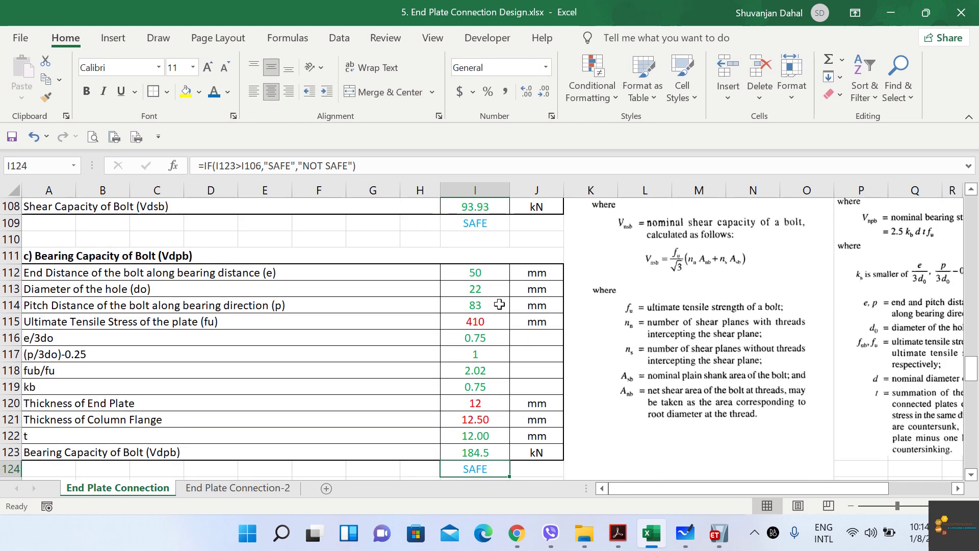
Step: Review the bolt shear and bearing capacity sections, and read through the Cl. 10.4.7 prying effect section with its calculation table
scroll(499, 311, "down", 1)
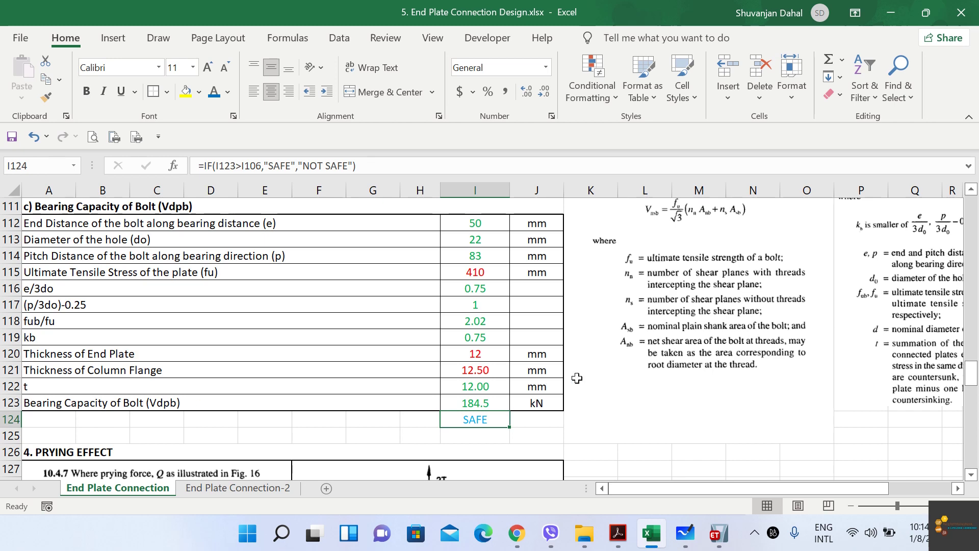
scroll(227, 272, "up", 2)
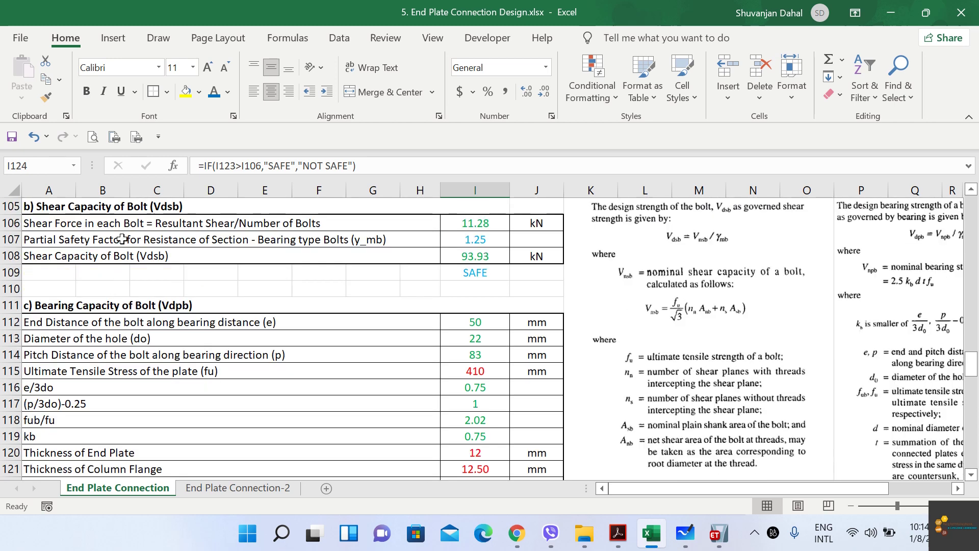
scroll(144, 301, "down", 1)
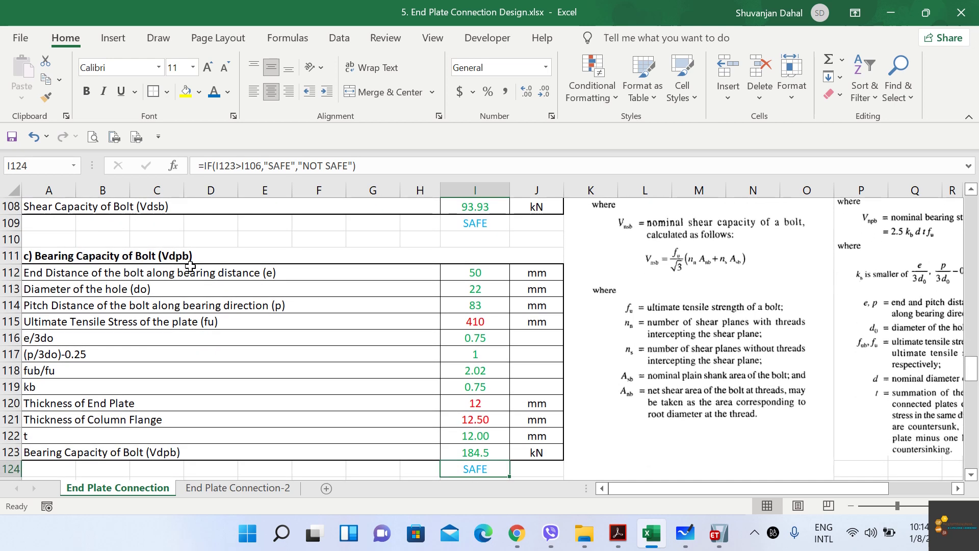
scroll(190, 266, "down", 4)
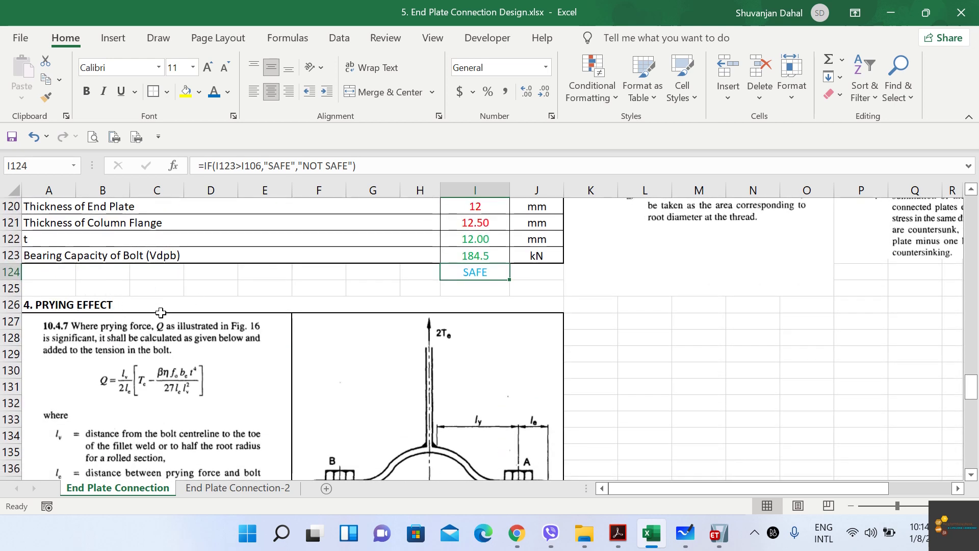
scroll(160, 312, "down", 7)
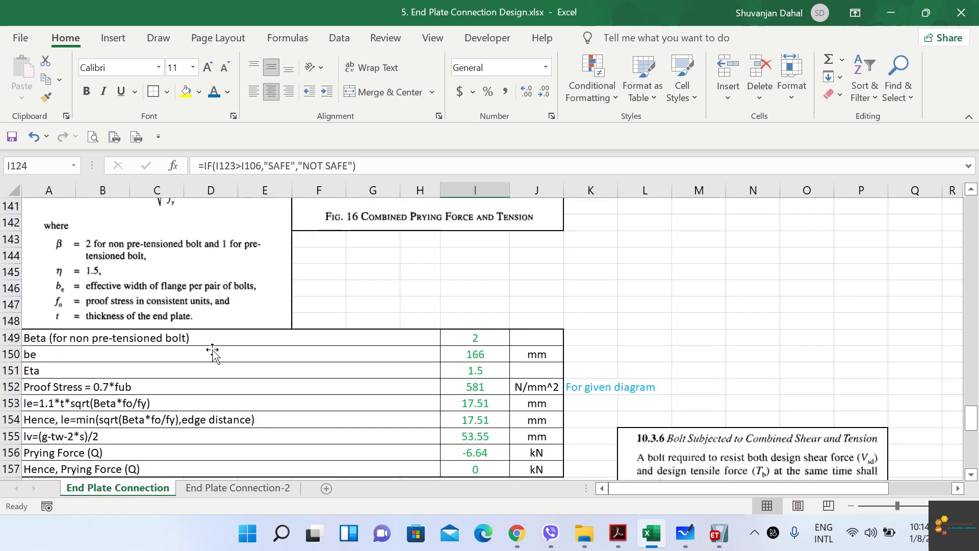
Step: Switch to Microsoft Whiteboard and write circled labels I and II in orange beside the end plate sketch
mouse_move(601, 536)
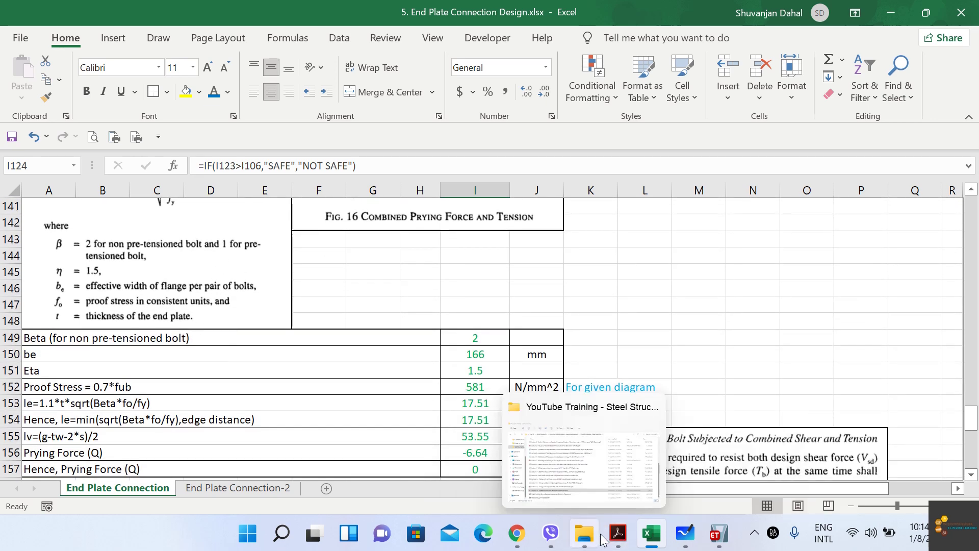
left_click(685, 533)
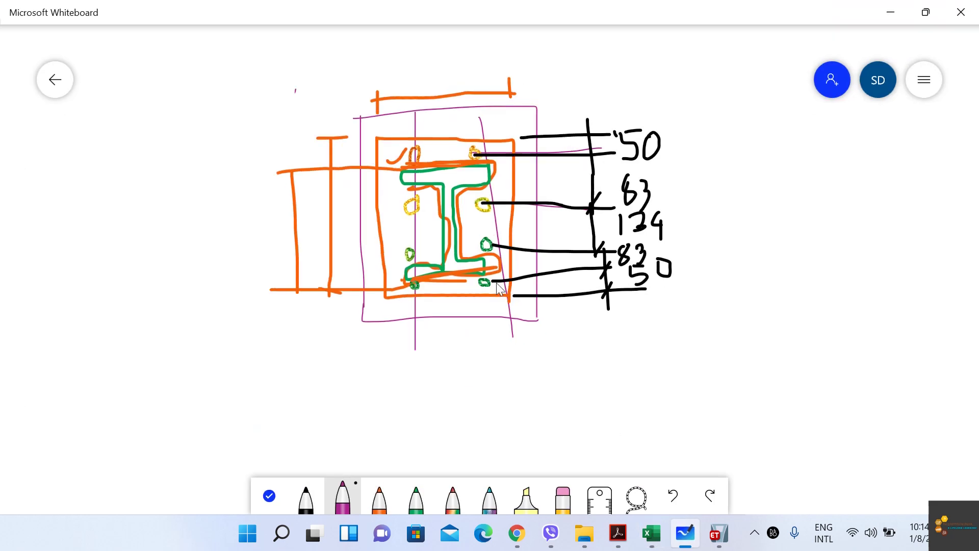
scroll(418, 253, "down", 1)
scroll(416, 250, "down", 1)
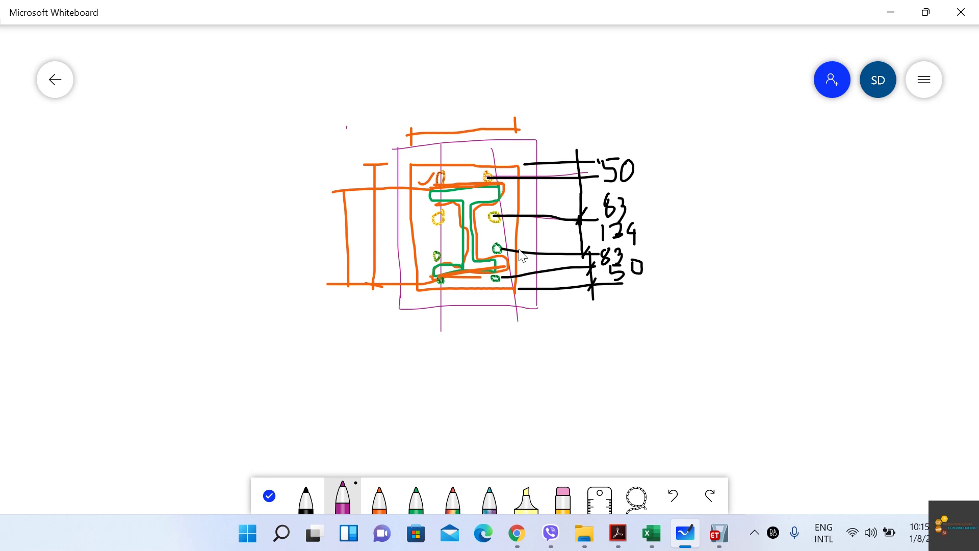
left_click(368, 504)
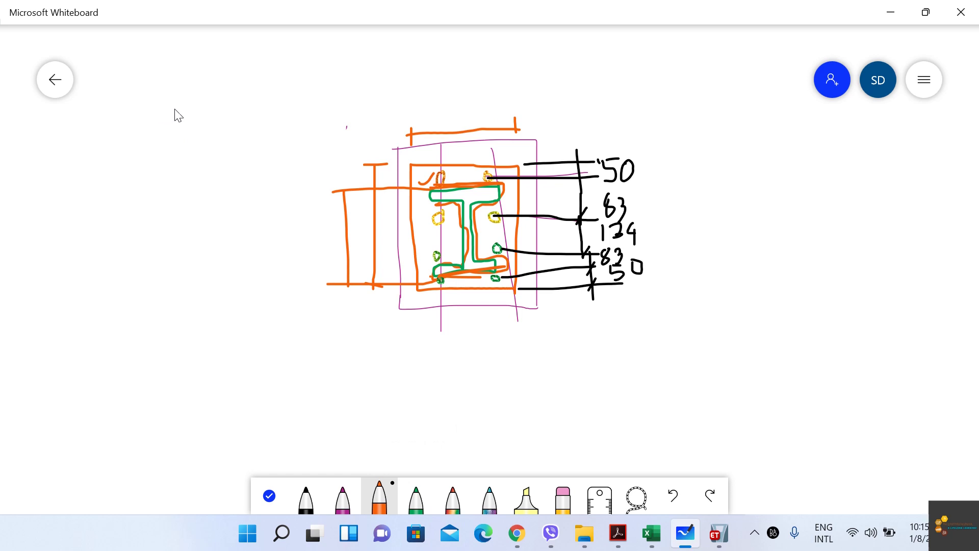
mouse_move(159, 107)
left_mouse_down()
mouse_move(160, 135)
mouse_move(156, 95)
mouse_move(188, 146)
mouse_move(180, 81)
left_mouse_up()
mouse_move(149, 169)
left_mouse_down()
mouse_move(148, 201)
mouse_move(160, 206)
left_mouse_up()
mouse_move(169, 163)
left_mouse_down()
mouse_move(143, 213)
mouse_move(168, 167)
left_mouse_up()
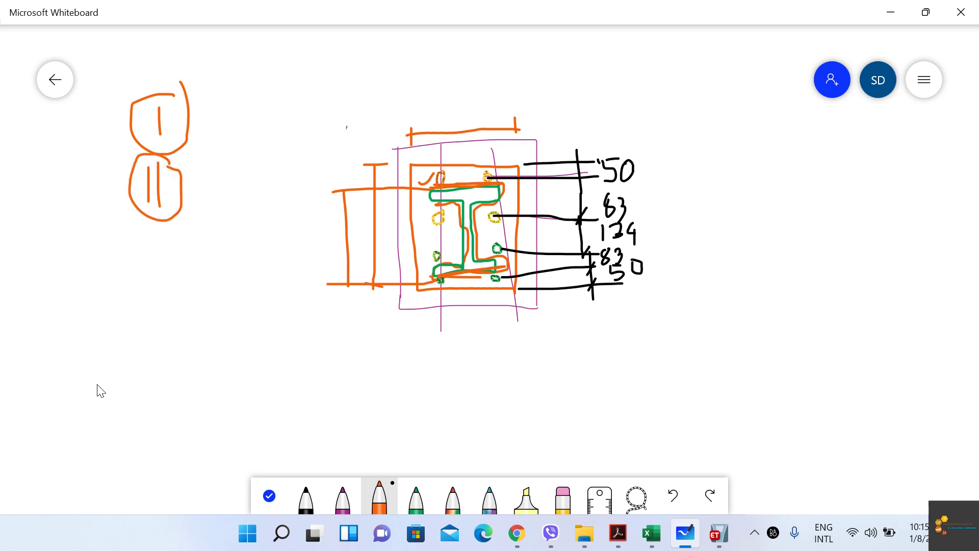
Step: Sketch an inverted T-section seated on a flat base plate, with a bolt through each side of its flange
mouse_move(99, 377)
left_mouse_down()
mouse_move(109, 399)
mouse_move(335, 396)
left_mouse_up()
mouse_move(99, 378)
left_mouse_down()
mouse_move(204, 367)
mouse_move(333, 375)
mouse_move(329, 412)
left_mouse_up()
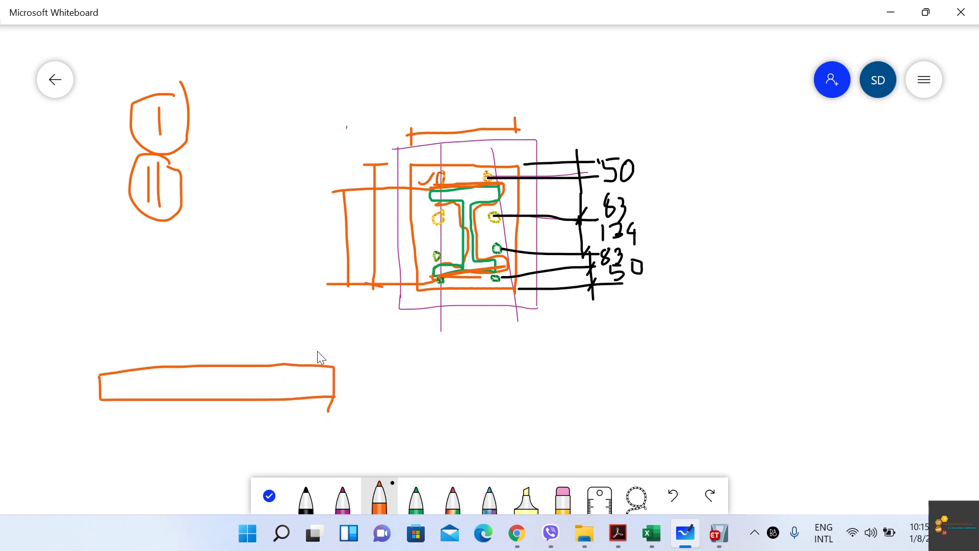
mouse_move(102, 350)
left_mouse_down()
mouse_move(202, 343)
mouse_move(200, 222)
mouse_move(225, 335)
mouse_move(338, 353)
mouse_move(337, 367)
left_mouse_up()
left_click_drag(153, 327, 140, 332)
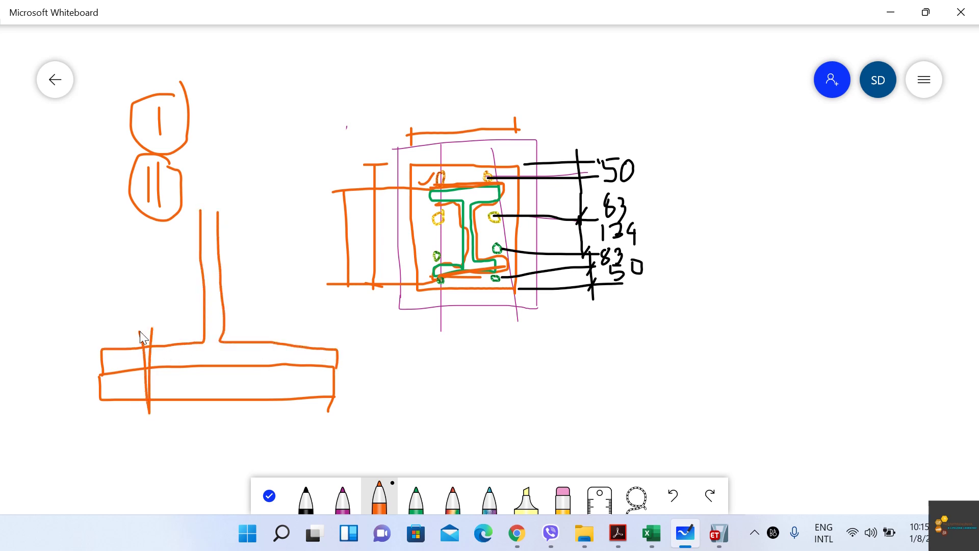
mouse_move(299, 332)
left_mouse_down()
mouse_move(301, 406)
mouse_move(295, 337)
left_mouse_up()
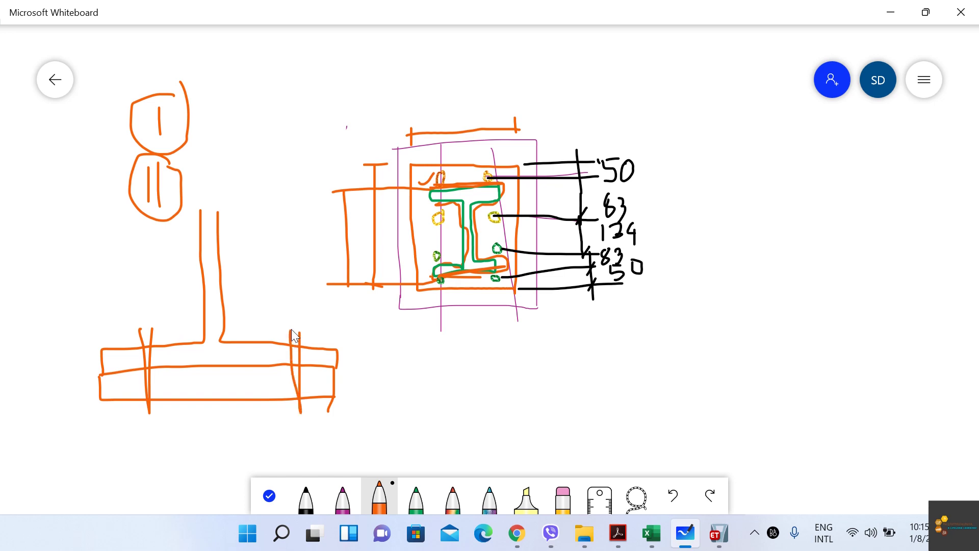
Step: Mark the T-section's upward force as 2T and the two downward bolt forces as T, and circle the connection
mouse_move(211, 195)
left_mouse_down()
mouse_move(201, 140)
mouse_move(191, 163)
mouse_move(221, 154)
left_mouse_up()
mouse_move(207, 118)
left_mouse_down()
mouse_move(209, 128)
mouse_move(232, 119)
mouse_move(246, 96)
mouse_move(247, 125)
mouse_move(265, 93)
left_mouse_up()
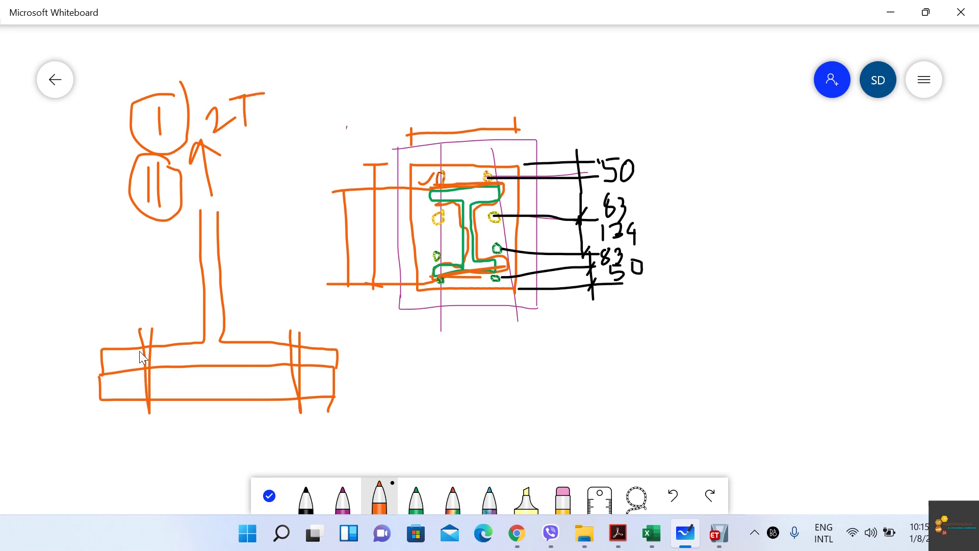
mouse_move(150, 421)
left_mouse_down()
mouse_move(150, 457)
mouse_move(166, 439)
left_mouse_up()
mouse_move(300, 422)
left_mouse_down()
mouse_move(296, 463)
mouse_move(309, 447)
left_mouse_up()
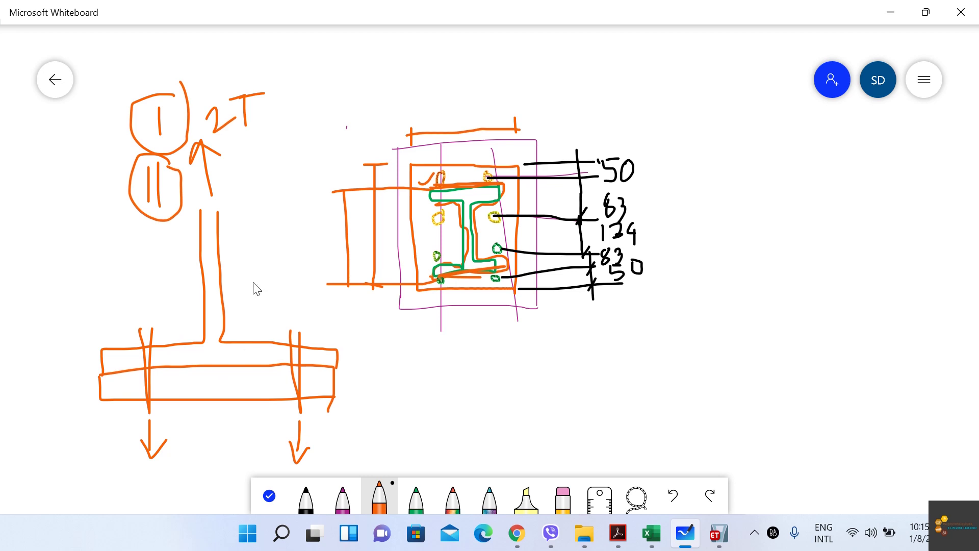
left_click_drag(290, 211, 234, 206)
mouse_move(98, 383)
left_mouse_down()
mouse_move(279, 462)
mouse_move(351, 242)
mouse_move(281, 213)
left_mouse_up()
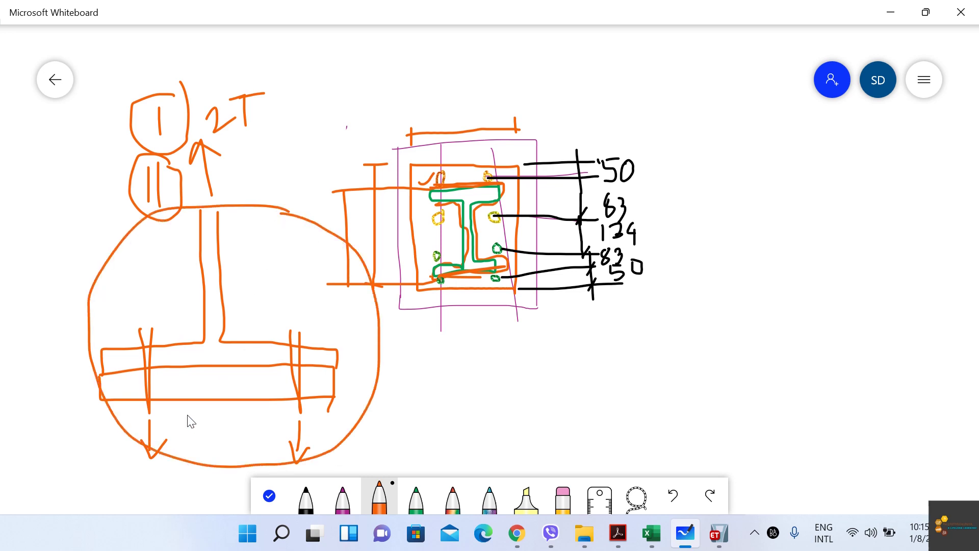
mouse_move(162, 418)
left_mouse_down()
mouse_move(198, 417)
mouse_move(184, 459)
left_mouse_up()
left_click_drag(254, 418, 273, 443)
Step: Outline the contact zone between the flange and base plate below the web, and add downward arrows over both flange ends
mouse_move(271, 356)
left_mouse_down()
mouse_move(221, 354)
mouse_move(175, 371)
mouse_move(268, 379)
left_mouse_up()
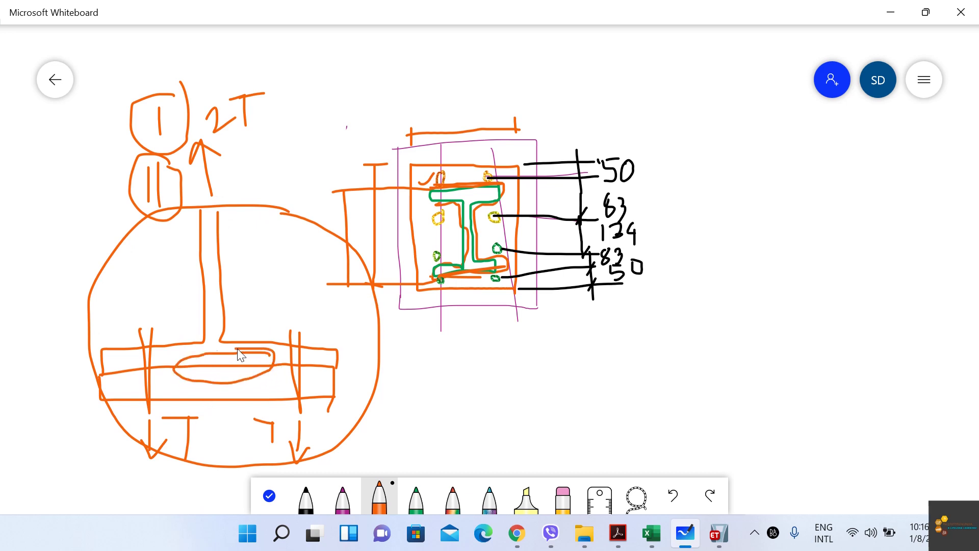
mouse_move(169, 363)
left_mouse_down()
mouse_move(258, 379)
mouse_move(277, 352)
left_mouse_up()
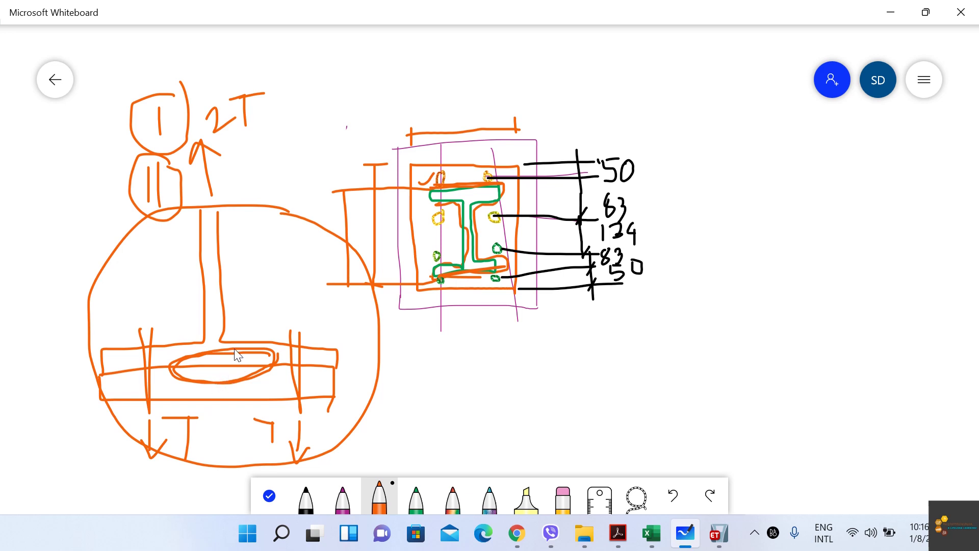
left_click_drag(119, 285, 118, 332)
mouse_move(324, 287)
left_mouse_down()
mouse_move(324, 334)
mouse_move(333, 325)
left_mouse_up()
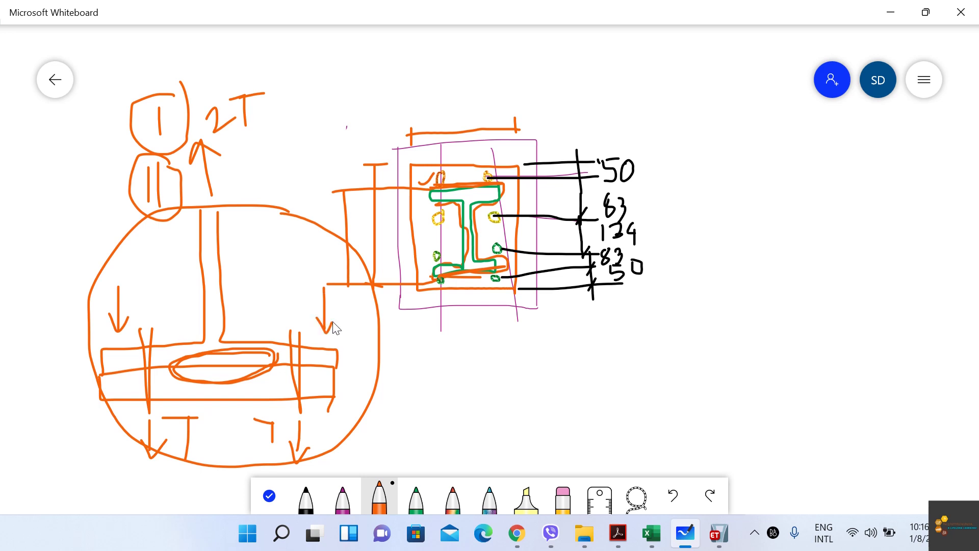
left_click_drag(269, 349, 271, 363)
Step: Sketch a second T-section in orange with its flange bowed upward off a base plate, and scribble inside the gap beneath the web
left_click_drag(655, 392, 872, 376)
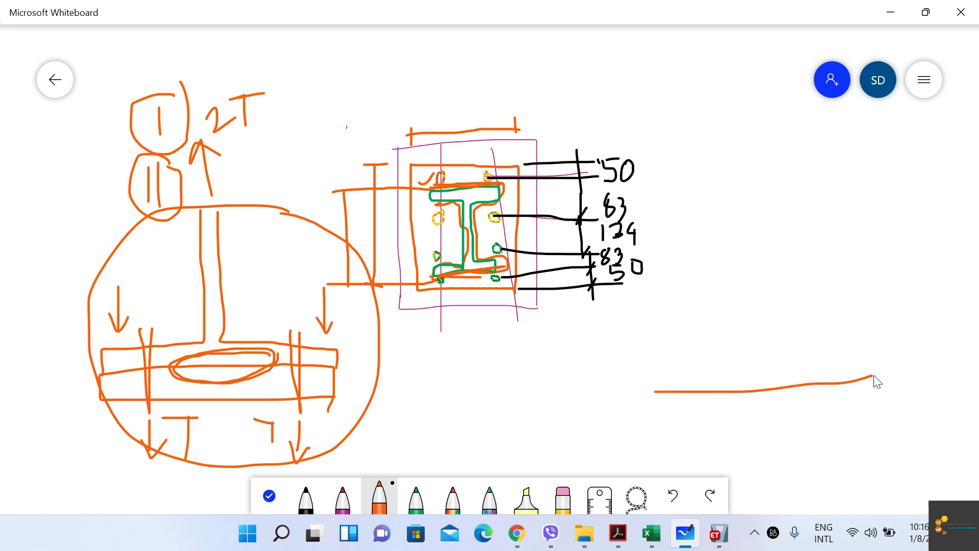
mouse_move(656, 391)
left_mouse_down()
mouse_move(656, 410)
mouse_move(875, 409)
mouse_move(874, 374)
left_mouse_up()
mouse_move(660, 393)
left_mouse_down()
mouse_move(693, 390)
mouse_move(743, 364)
mouse_move(792, 361)
mouse_move(871, 378)
left_mouse_up()
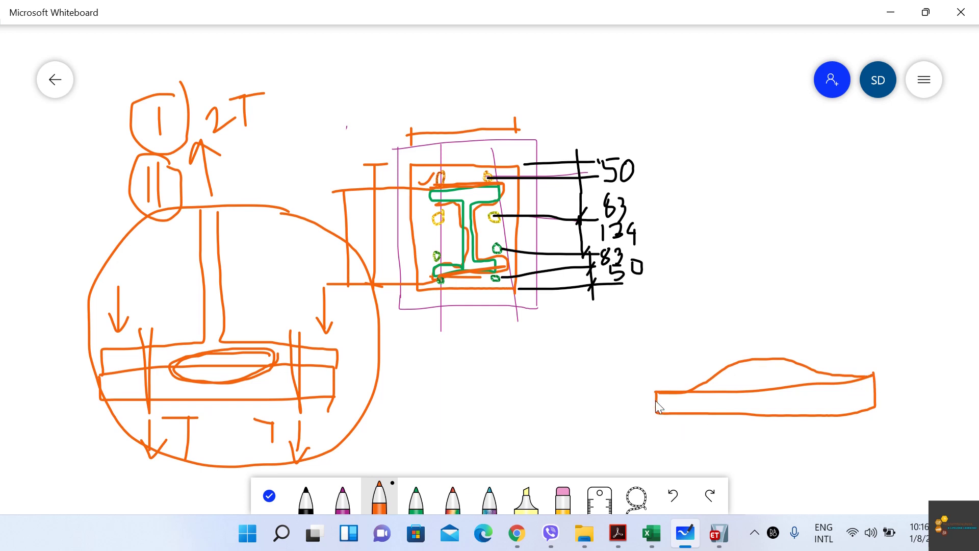
mouse_move(656, 388)
left_mouse_down()
mouse_move(704, 370)
mouse_move(754, 326)
mouse_move(748, 202)
mouse_move(771, 341)
mouse_move(868, 363)
left_mouse_up()
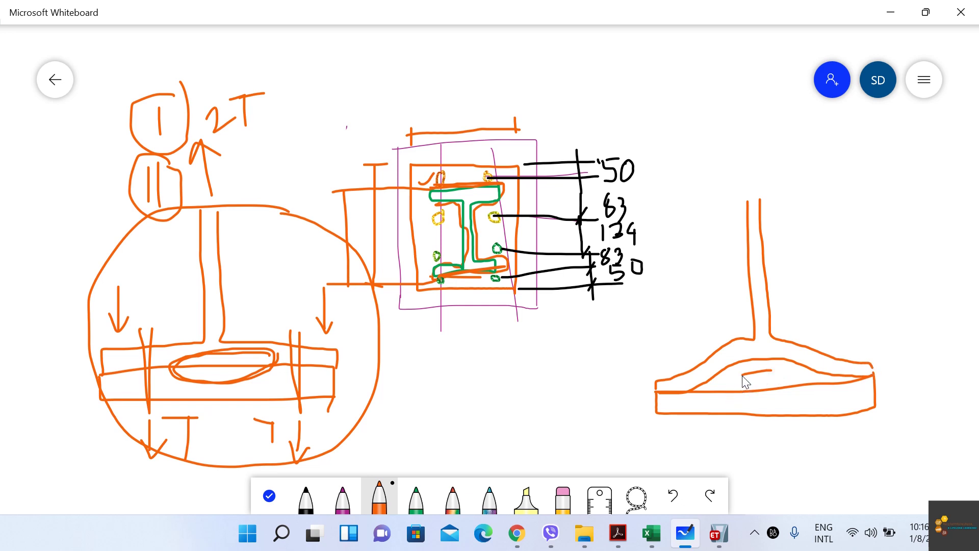
mouse_move(757, 367)
left_mouse_down()
mouse_move(724, 390)
mouse_move(766, 367)
left_mouse_up()
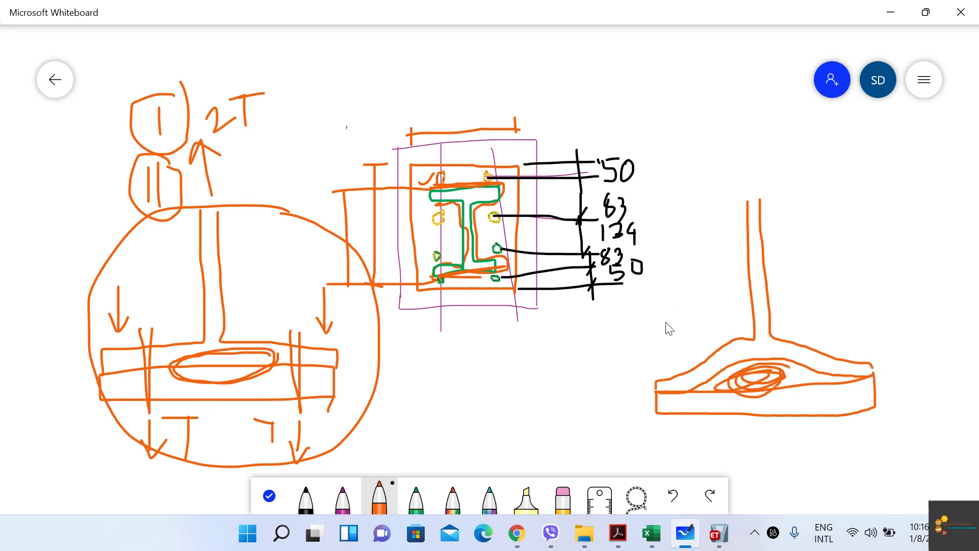
Step: Add vertical bolt lines through both sides of the bowed flange and a downward force arrow over one flange end
left_click_drag(695, 360, 697, 424)
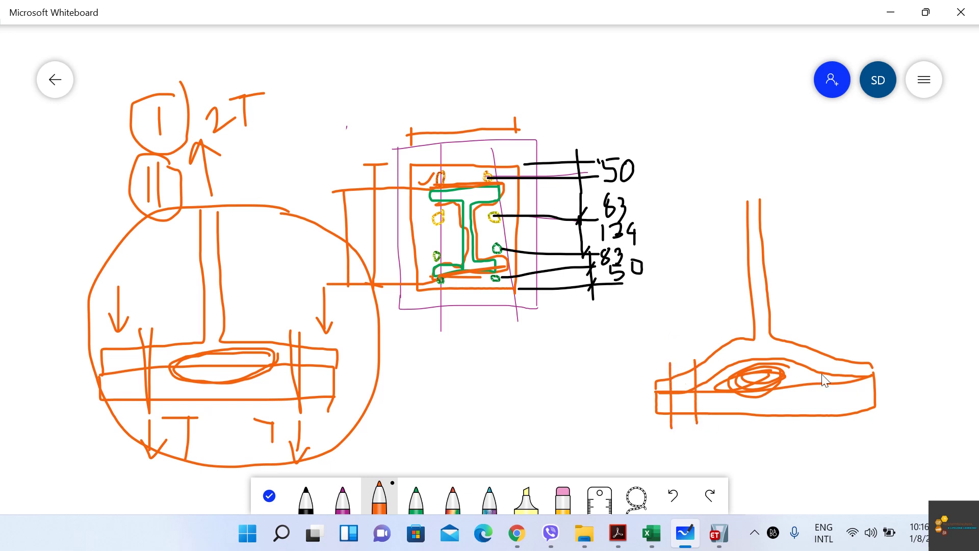
mouse_move(840, 340)
left_mouse_down()
mouse_move(842, 415)
mouse_move(832, 414)
left_mouse_up()
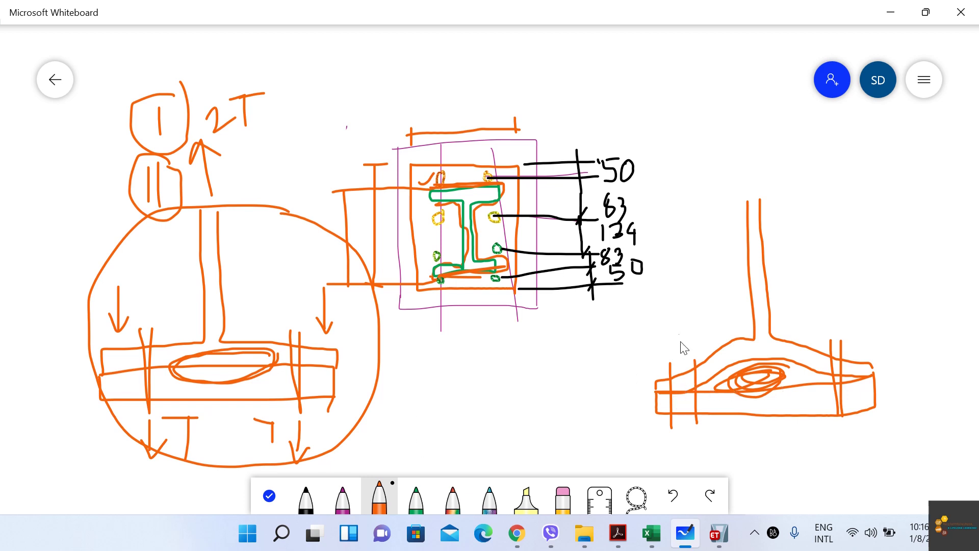
mouse_move(673, 355)
left_mouse_down()
mouse_move(678, 370)
mouse_move(685, 352)
left_mouse_up()
Step: Switch to the Excel workbook and examine clause 10.4.7 on prying effect and the prying force formulas in I156 and I157
left_click(890, 11)
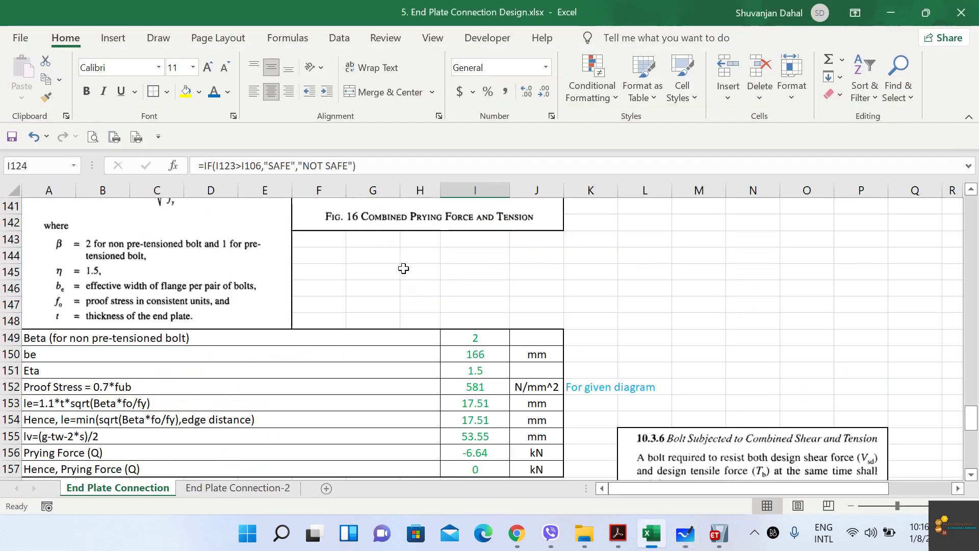
scroll(305, 274, "up", 5)
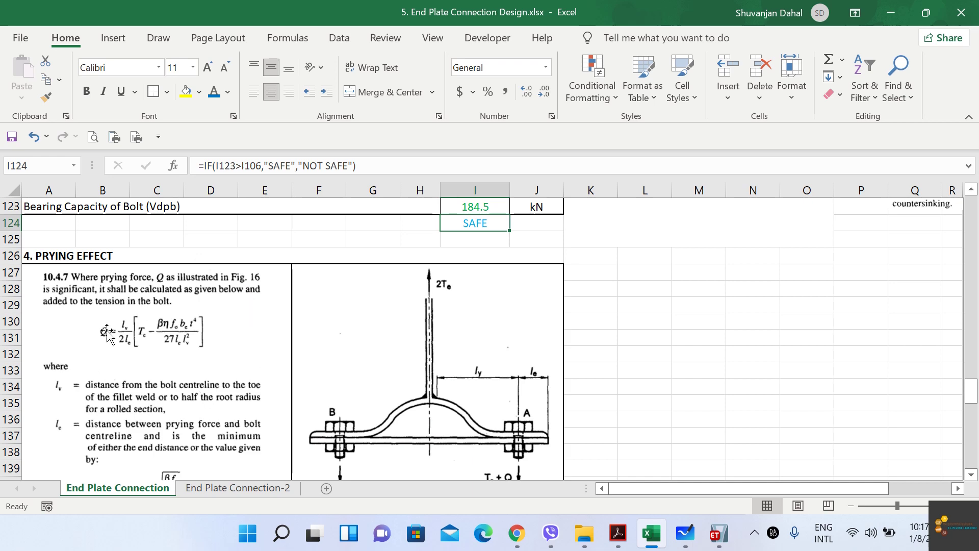
scroll(245, 331, "down", 5)
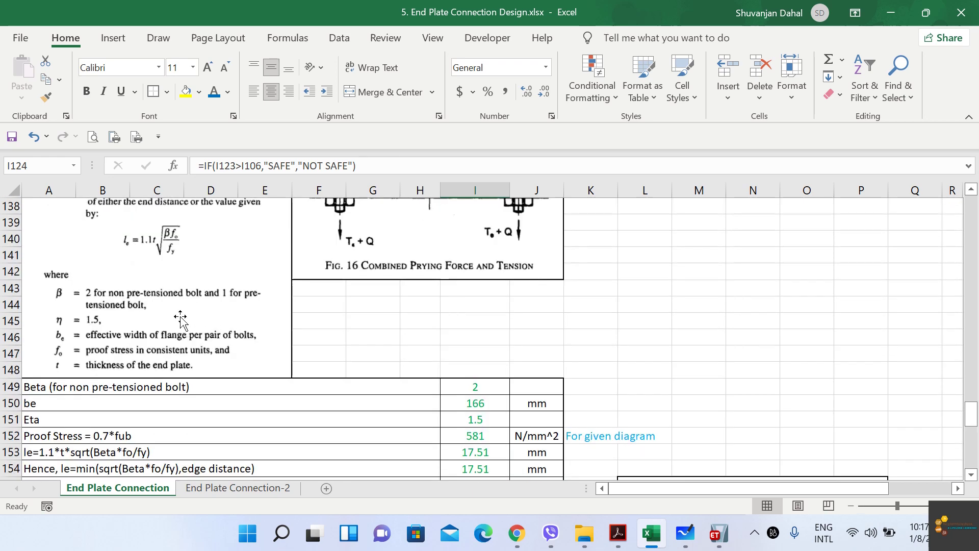
scroll(179, 318, "down", 1)
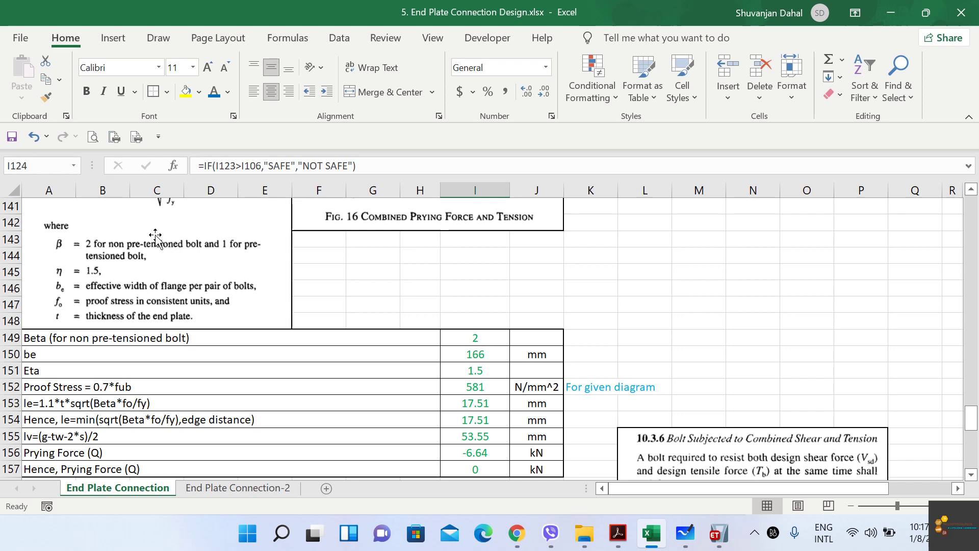
scroll(155, 245, "down", 2)
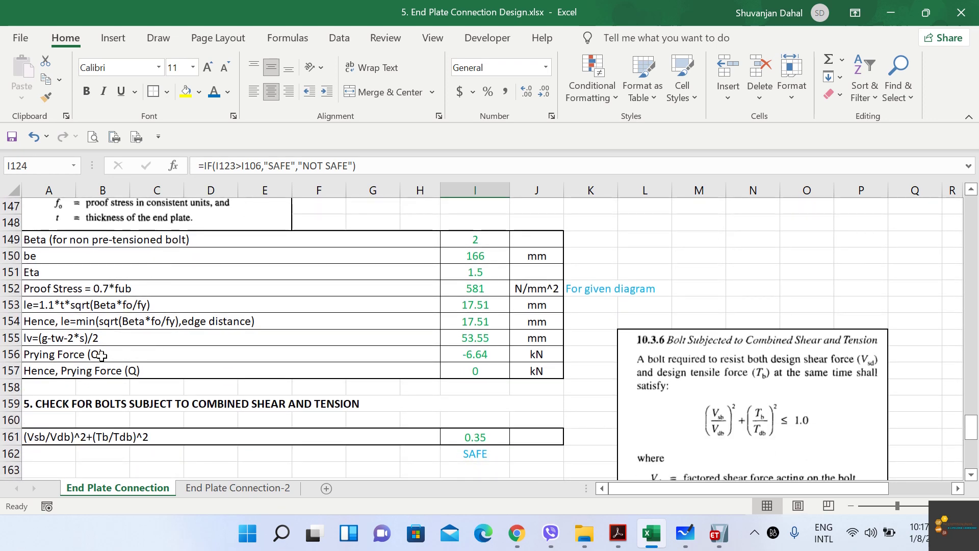
left_click(487, 354)
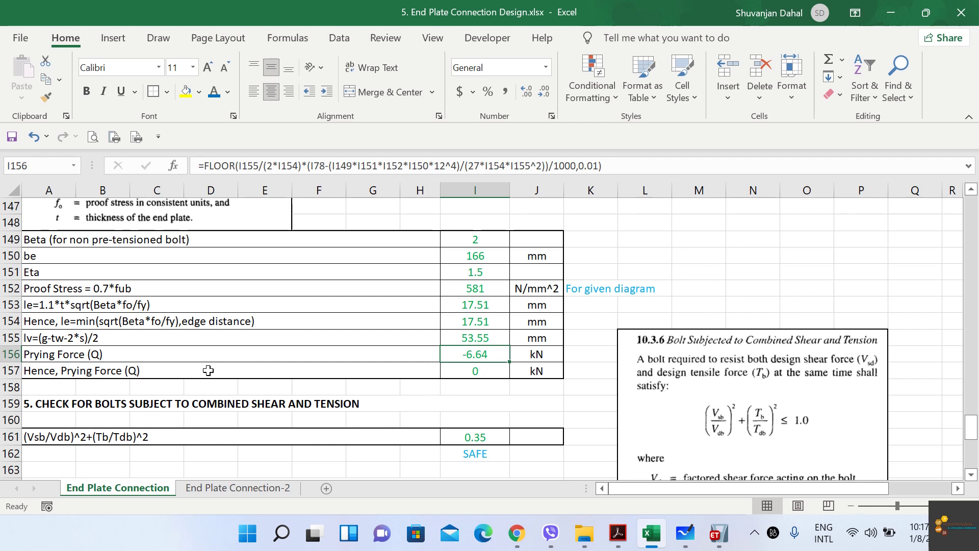
left_click(471, 375)
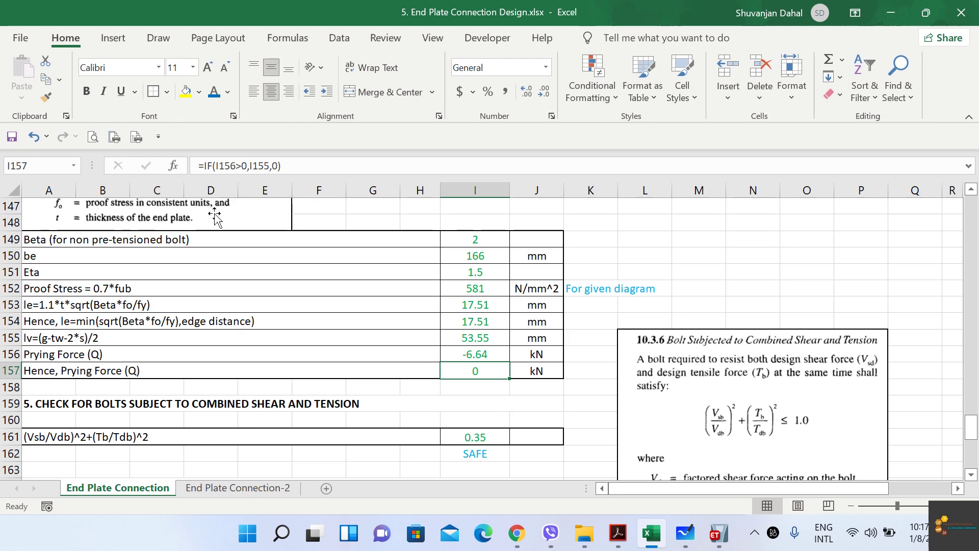
scroll(125, 314, "up", 1)
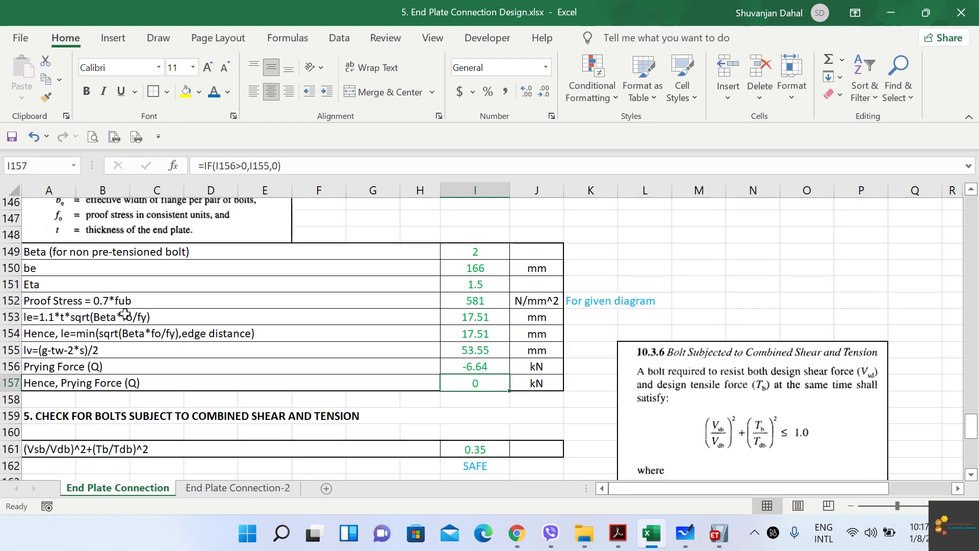
scroll(125, 314, "up", 7)
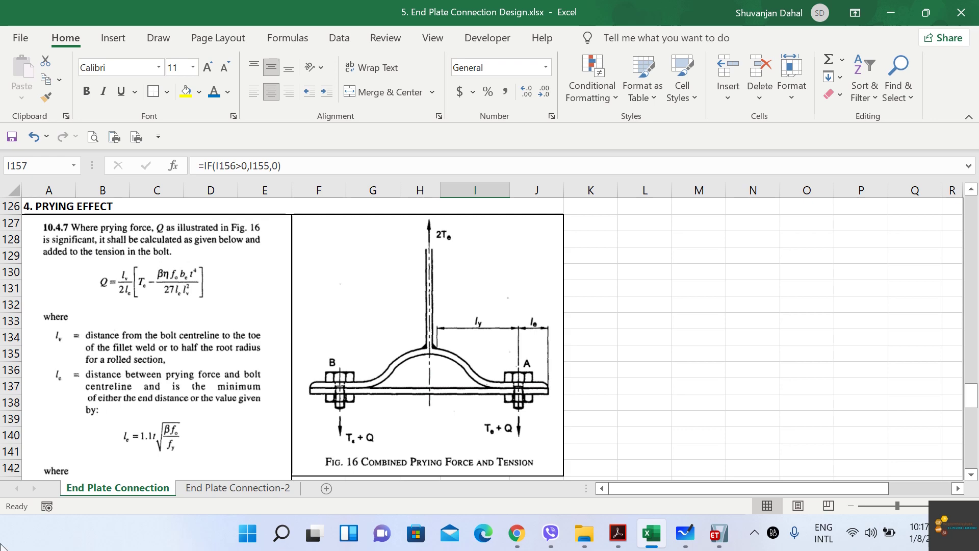
Step: Open the combined shear and tension check formula in I161 and trace its referenced bolt forces and capacities in the earlier sections
scroll(422, 347, "down", 5)
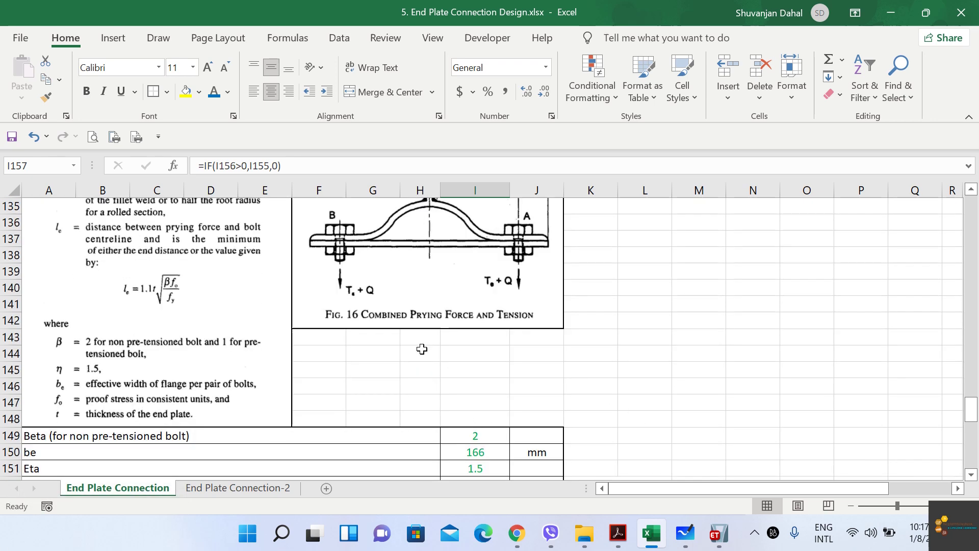
scroll(422, 348, "down", 4)
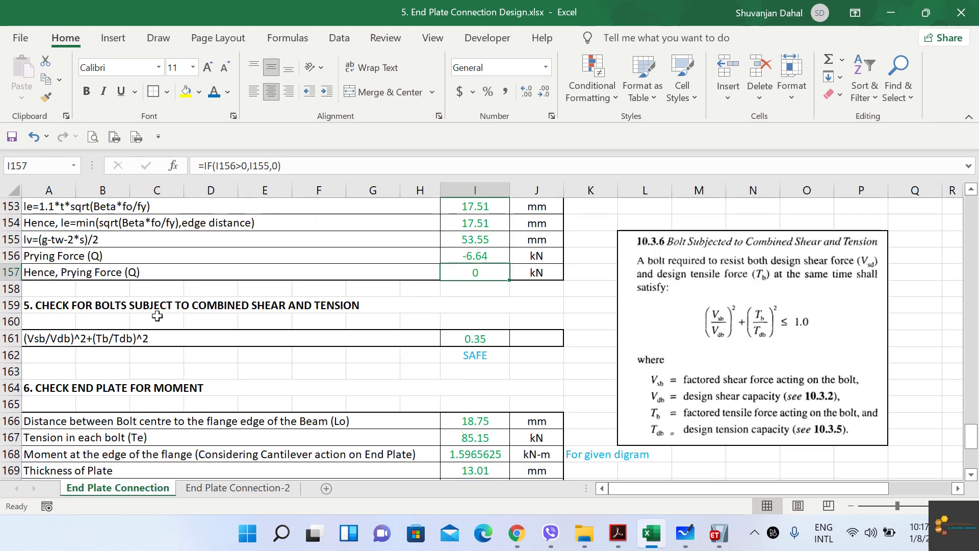
left_click(240, 305)
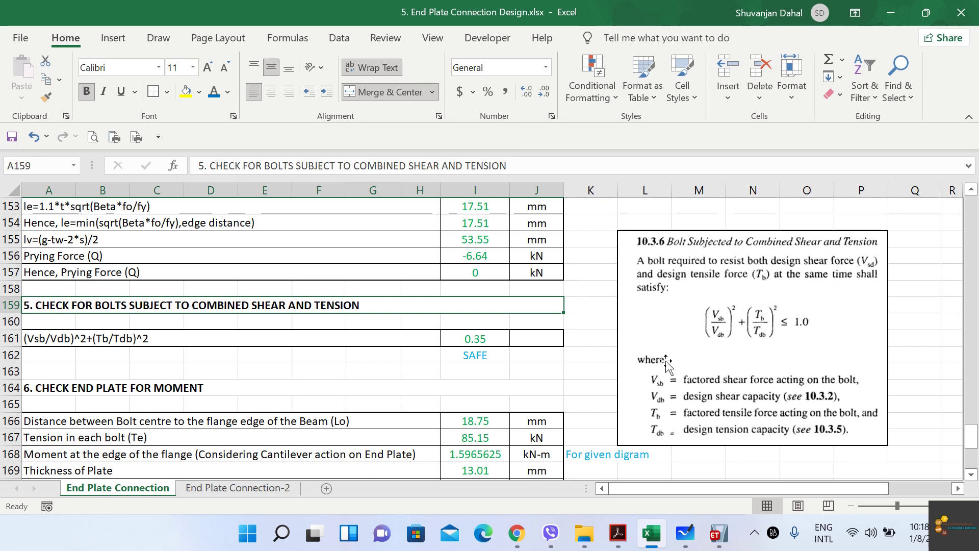
double_click(471, 341)
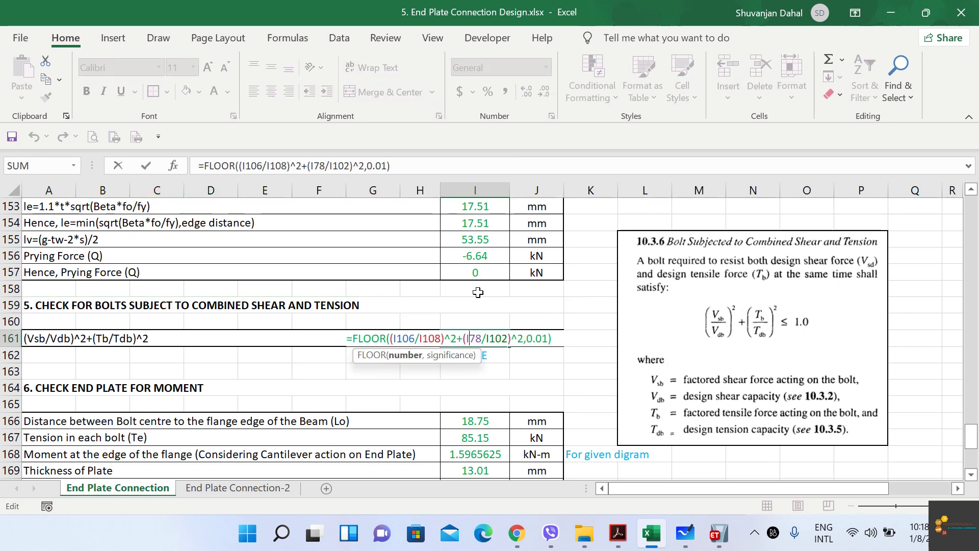
scroll(479, 293, "up", 7)
scroll(479, 293, "up", 11)
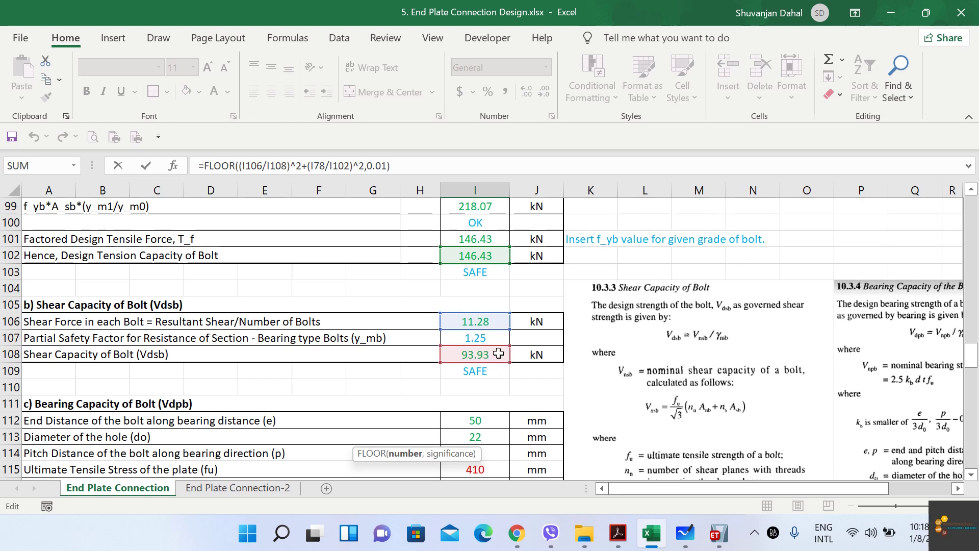
scroll(496, 355, "up", 2)
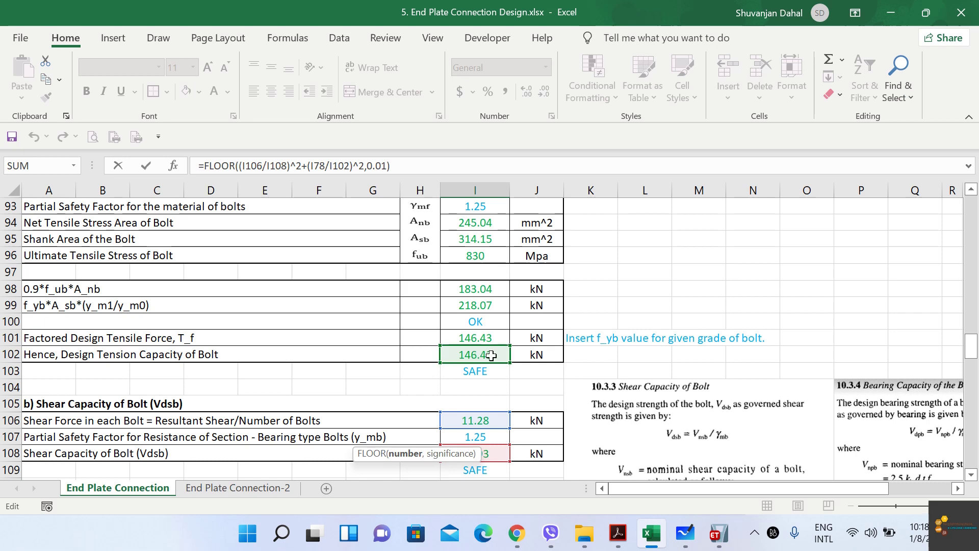
scroll(477, 313, "up", 6)
scroll(478, 314, "up", 2)
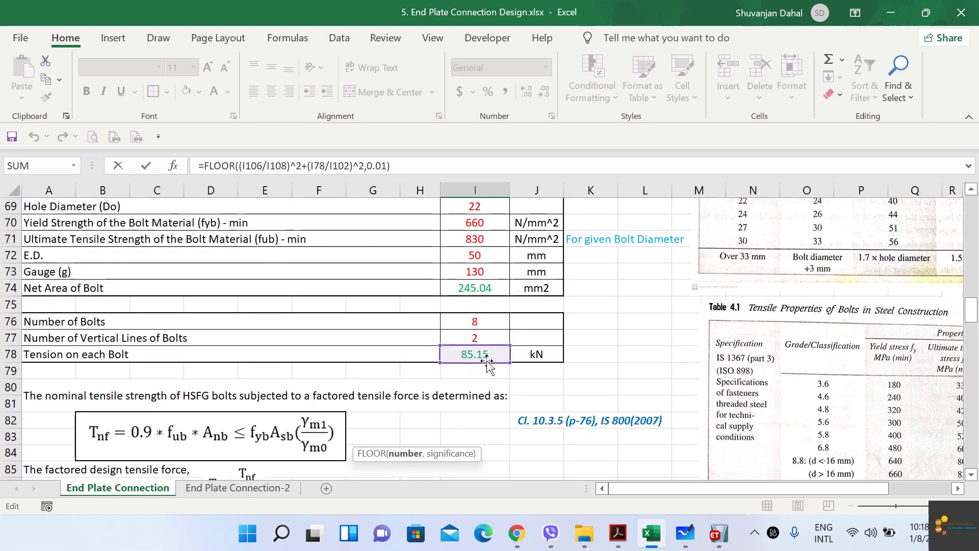
scroll(486, 340, "down", 6)
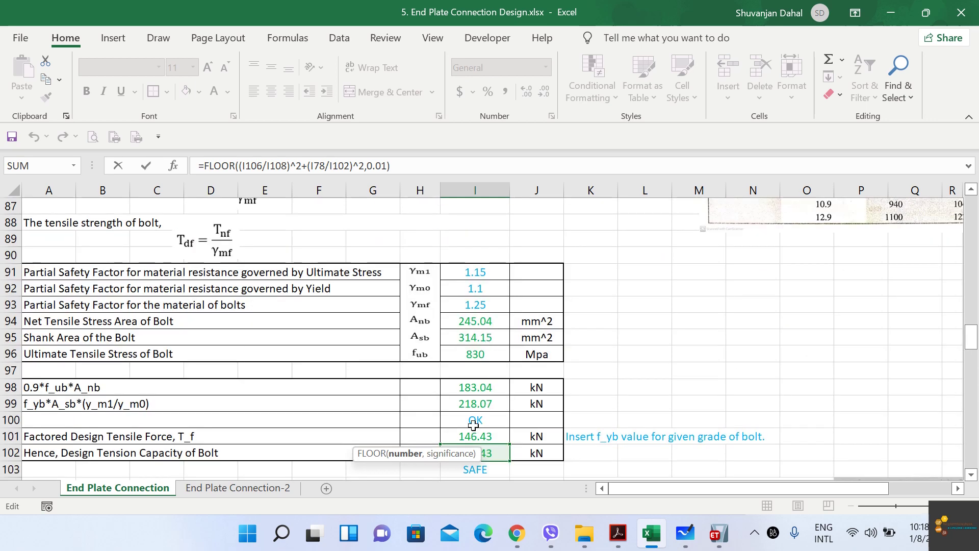
scroll(473, 425, "down", 2)
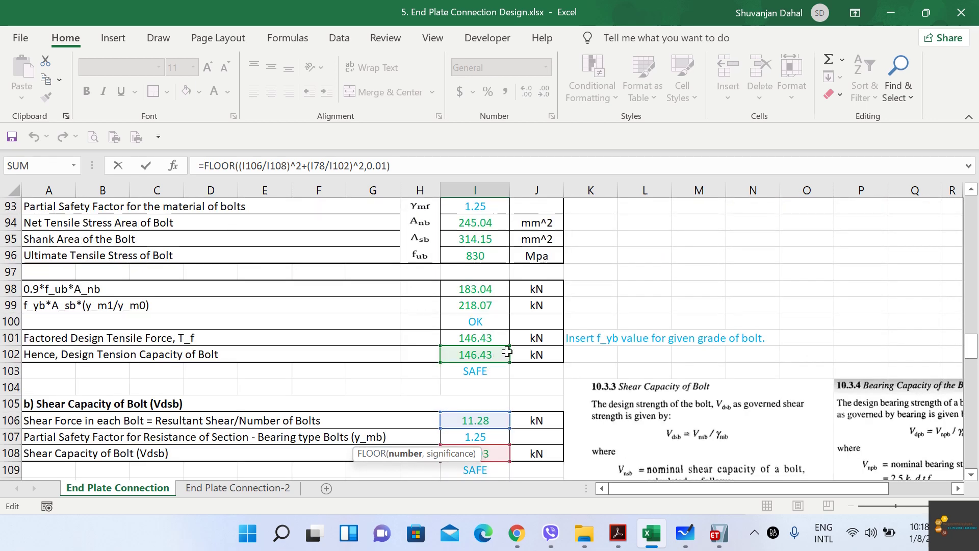
key("ctrl+Return")
Step: Review the end plate moment check and inspect the formula for the bolt centre to beam flange edge distance (Lo)
scroll(392, 332, "down", 3)
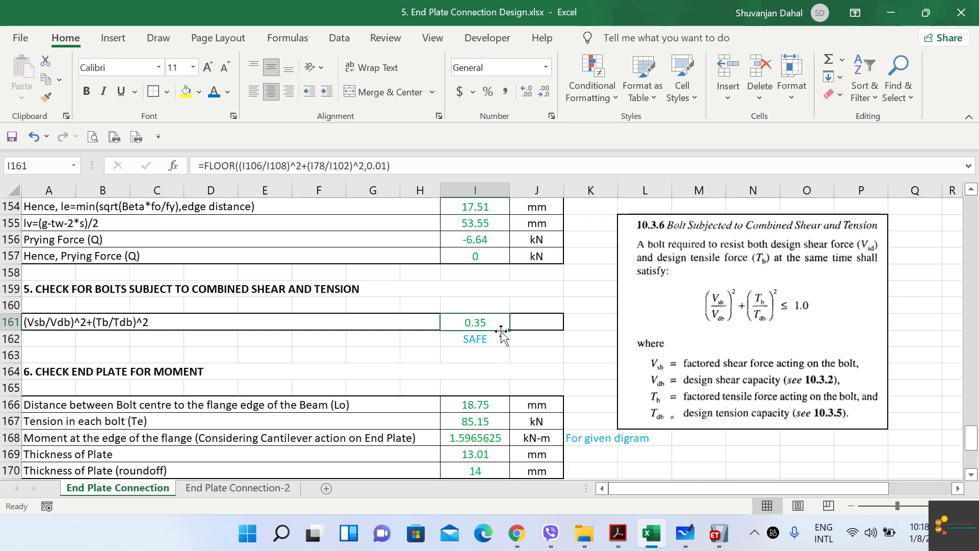
scroll(504, 339, "down", 3)
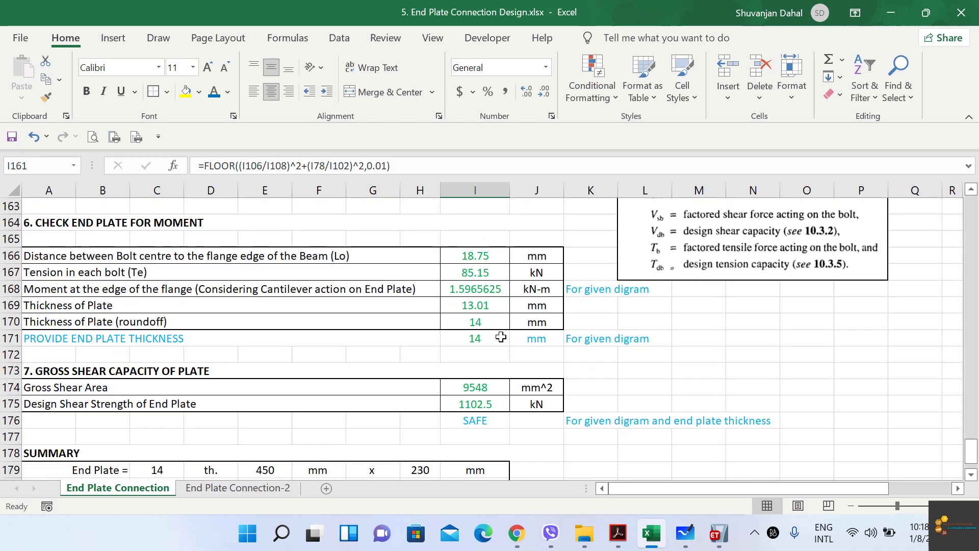
scroll(286, 336, "up", 1)
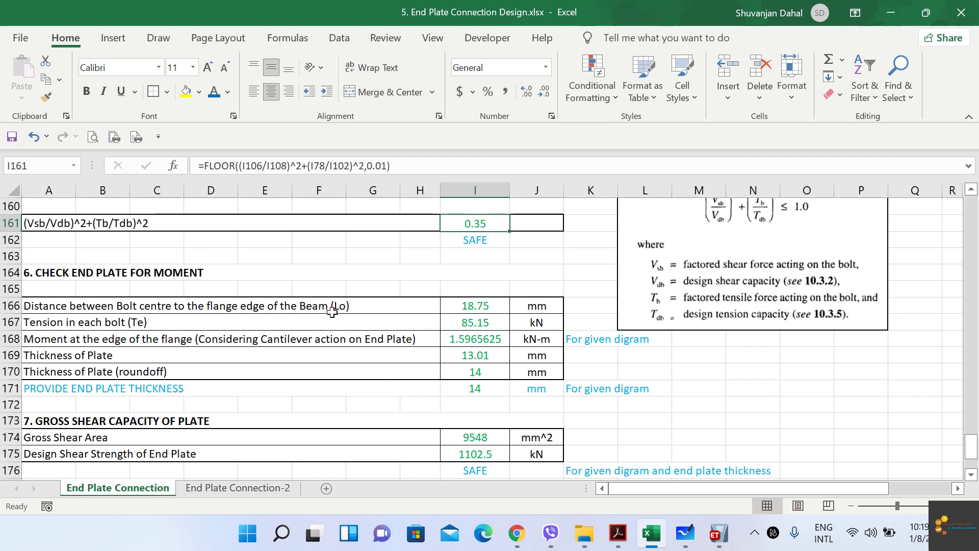
left_click(499, 304)
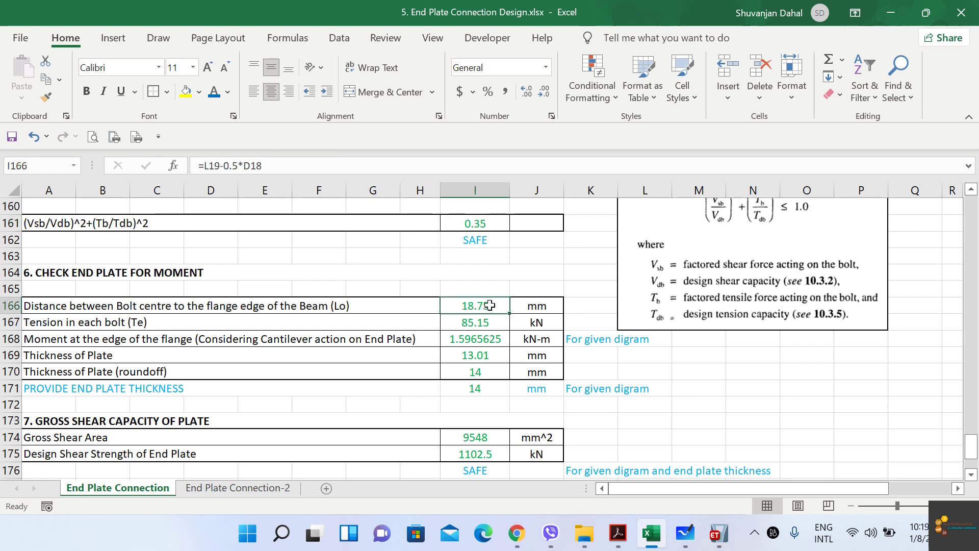
Step: Switch to Microsoft Whiteboard and sketch an enlarged beam top flange and web in green, with two bolts above the flange
left_click(685, 533)
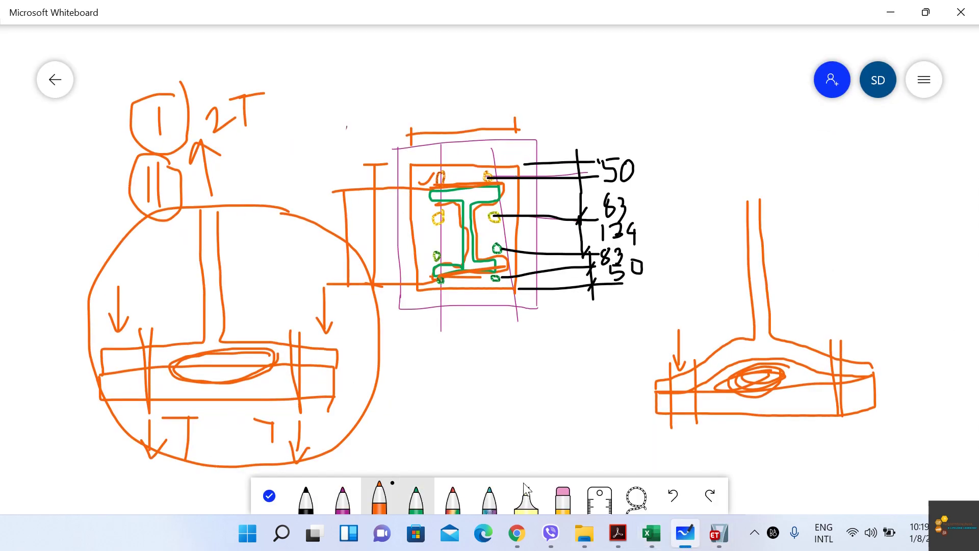
scroll(231, 291, "down", 1)
scroll(144, 326, "down", 2)
left_click(416, 494)
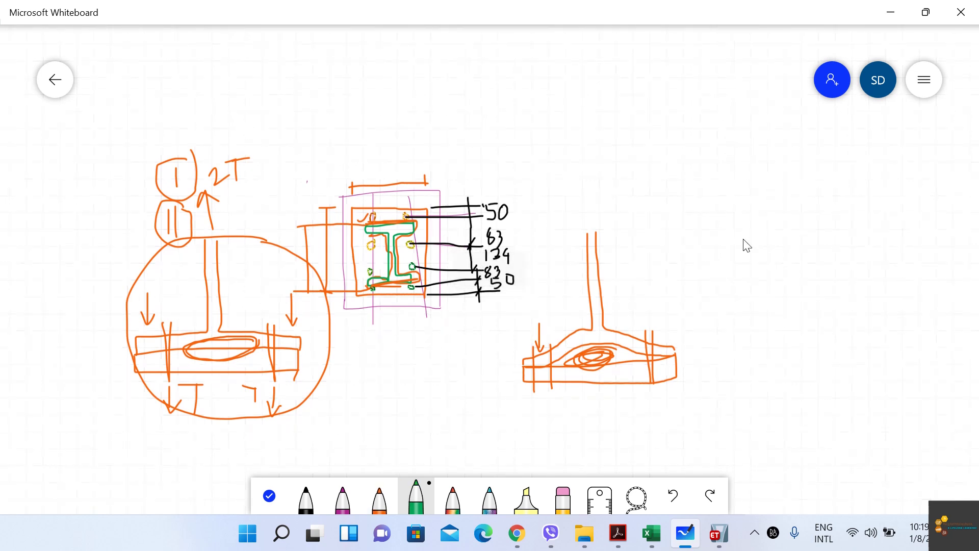
mouse_move(703, 193)
left_mouse_down()
mouse_move(825, 192)
mouse_move(789, 260)
left_mouse_up()
mouse_move(704, 197)
left_mouse_down()
mouse_move(764, 205)
mouse_move(773, 253)
left_mouse_up()
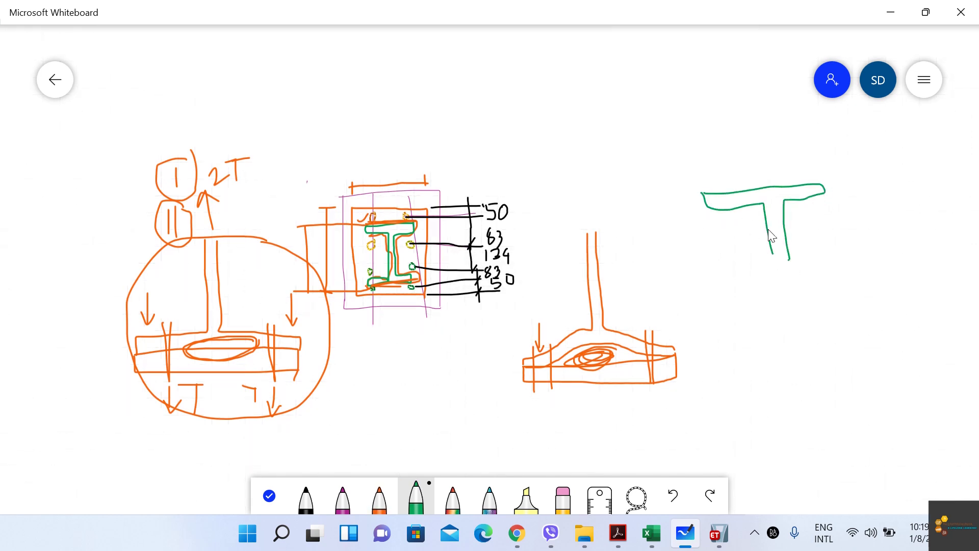
mouse_move(716, 152)
left_mouse_down()
mouse_move(710, 164)
mouse_move(715, 151)
left_mouse_up()
mouse_move(807, 144)
left_mouse_down()
mouse_move(796, 156)
mouse_move(794, 142)
left_mouse_up()
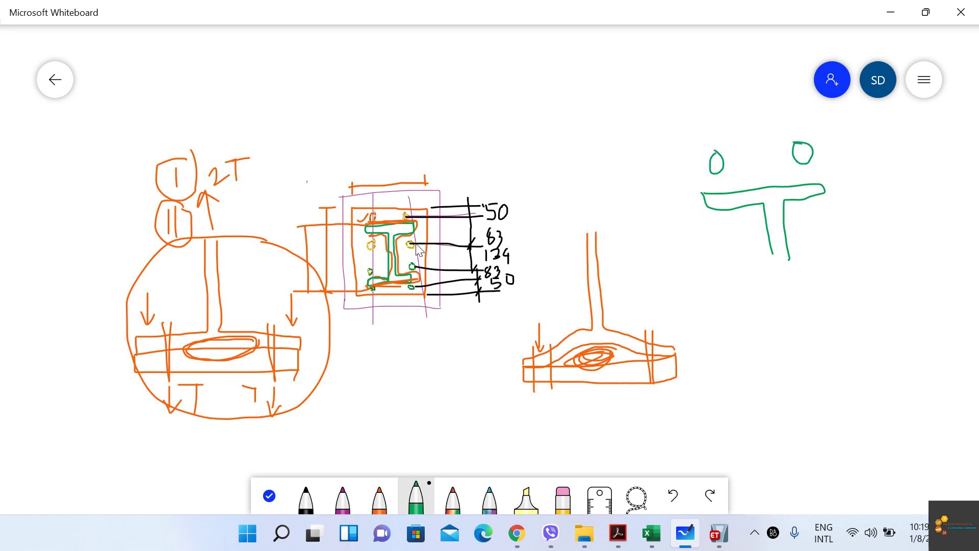
Step: Link the end plate sketch's circled top flange to the enlarged detail and mark the bolt-to-flange distance, then return to Excel
mouse_move(416, 209)
left_mouse_down()
mouse_move(406, 208)
mouse_move(677, 172)
left_mouse_up()
mouse_move(635, 158)
left_mouse_down()
mouse_move(668, 158)
mouse_move(655, 207)
left_mouse_up()
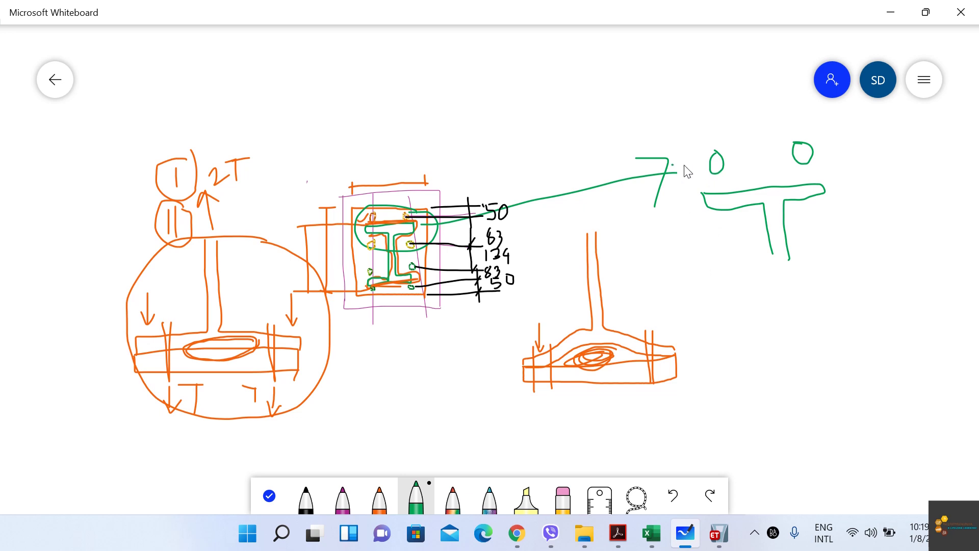
mouse_move(672, 165)
left_mouse_down()
mouse_move(722, 164)
mouse_move(689, 191)
mouse_move(727, 188)
mouse_move(736, 200)
mouse_move(734, 190)
left_mouse_up()
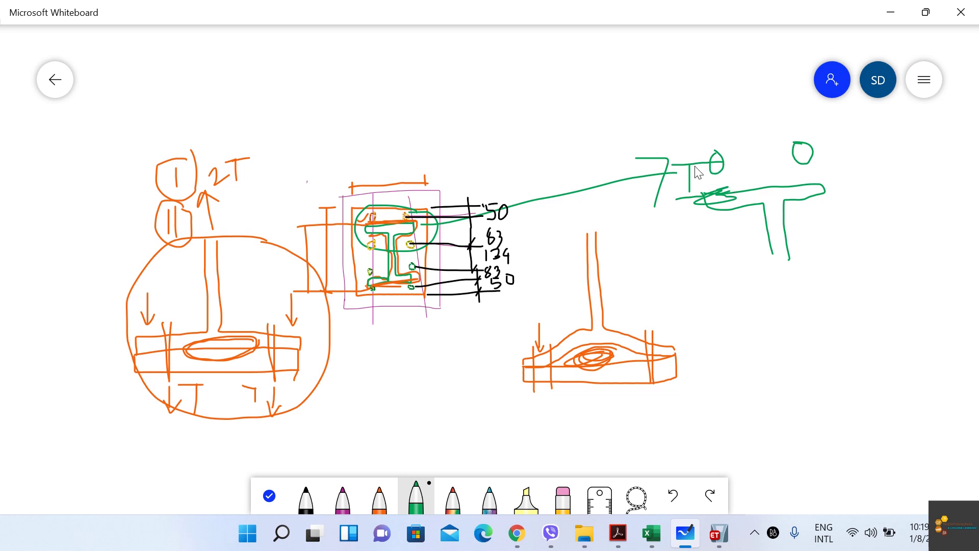
mouse_move(729, 206)
left_mouse_down()
mouse_move(692, 204)
mouse_move(705, 207)
left_mouse_up()
left_click(890, 12)
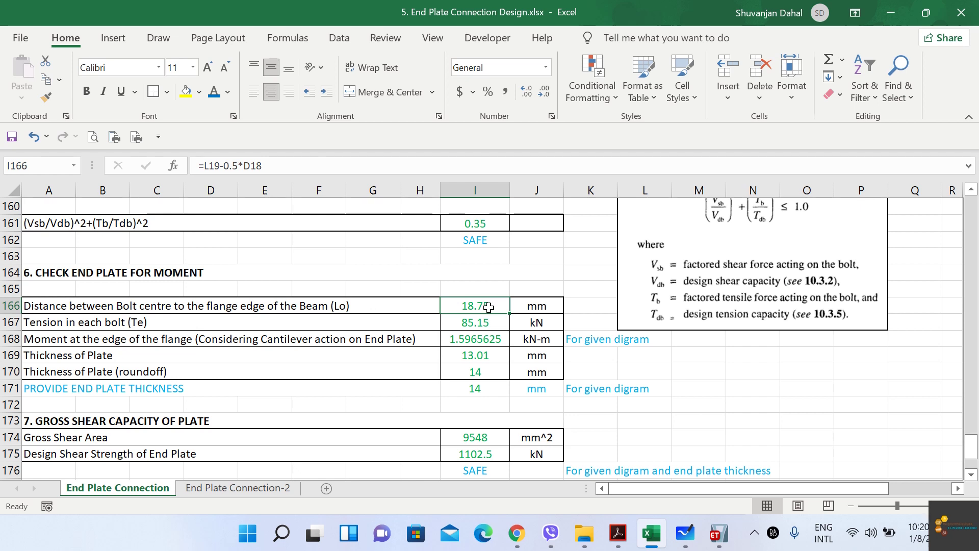
Step: Inspect the bolt tension reference, open the flange-edge moment formula in I168, and trace its tension, distance and prying force terms
left_click(487, 323)
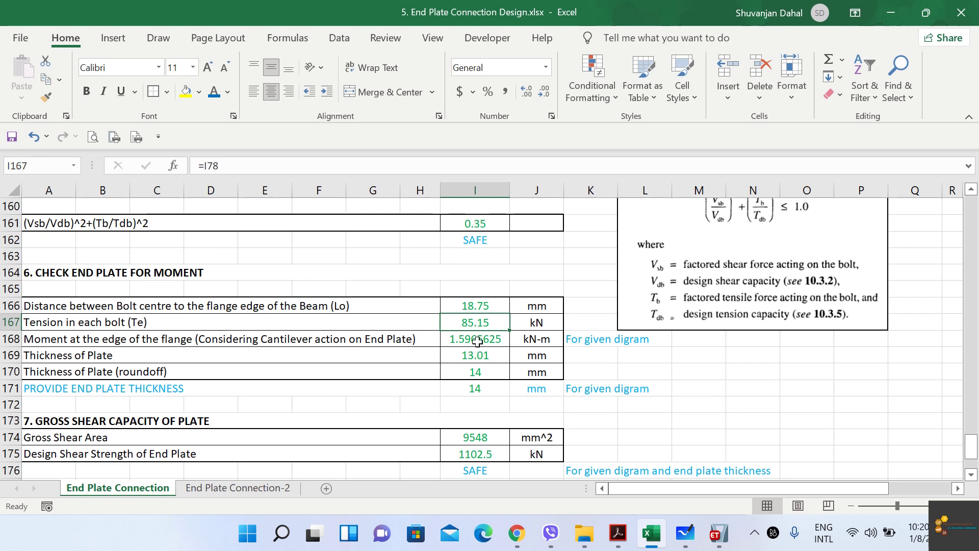
left_click(495, 343)
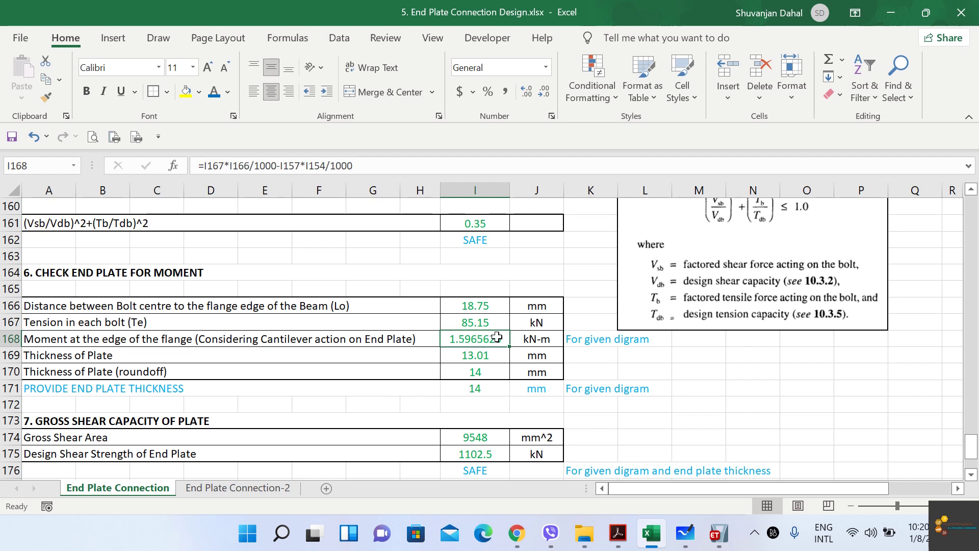
double_click(496, 337)
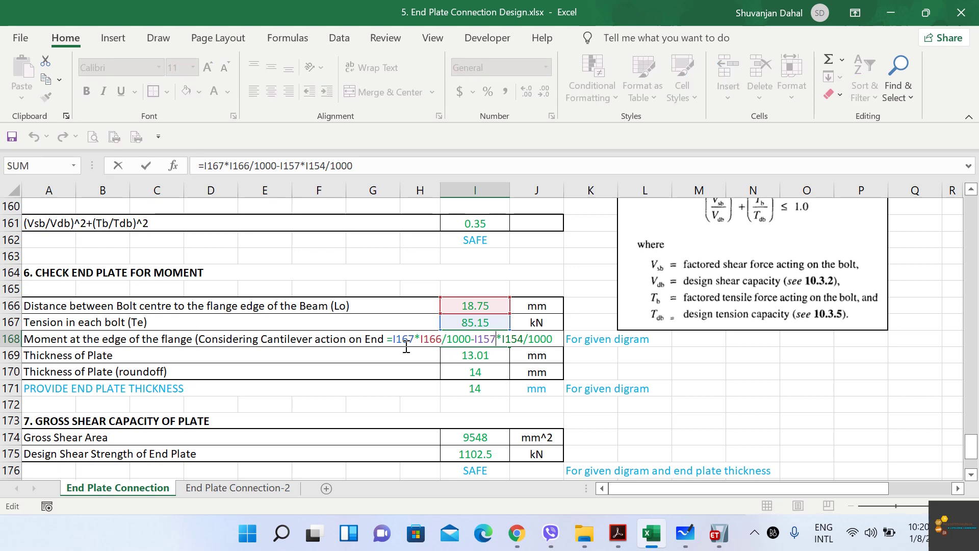
scroll(487, 277, "up", 4)
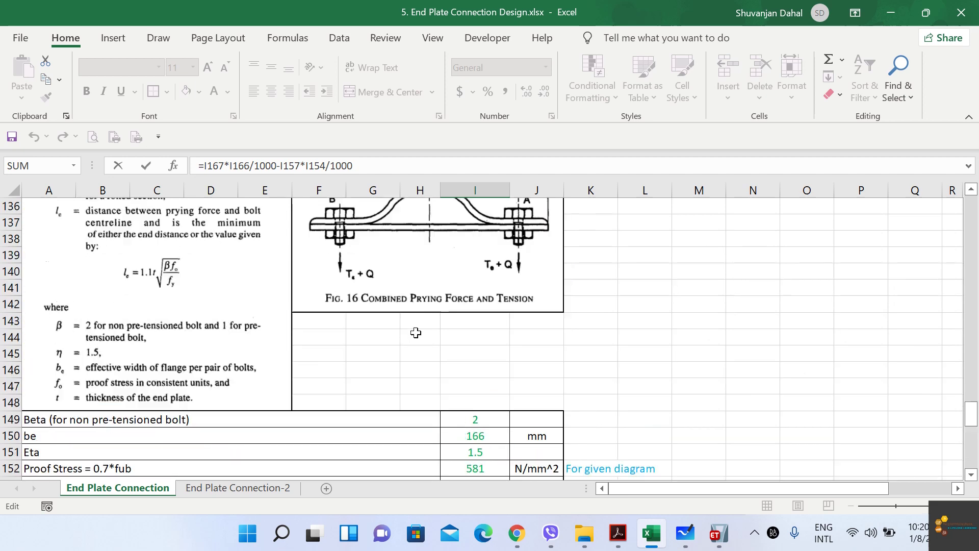
scroll(416, 334, "up", 8)
scroll(416, 334, "down", 13)
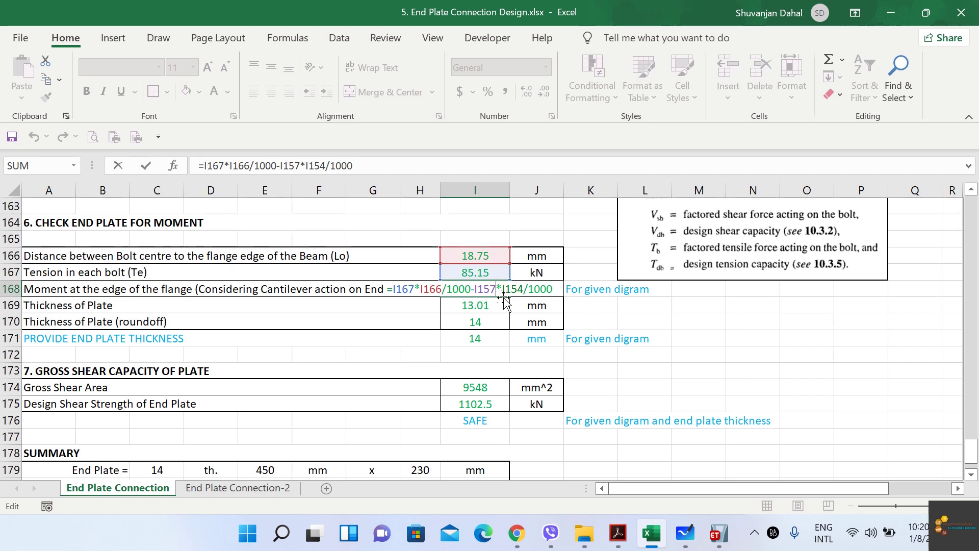
scroll(501, 289, "up", 4)
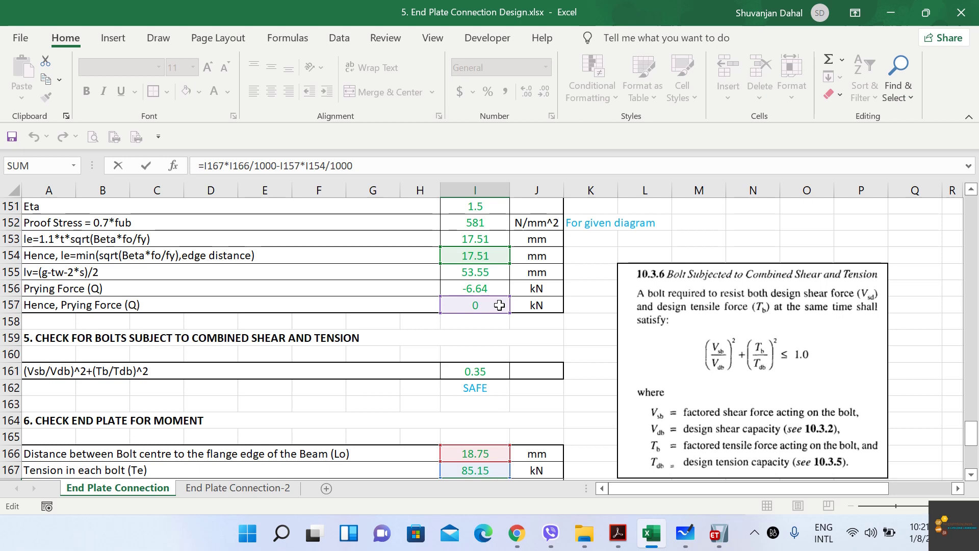
scroll(513, 332, "down", 2)
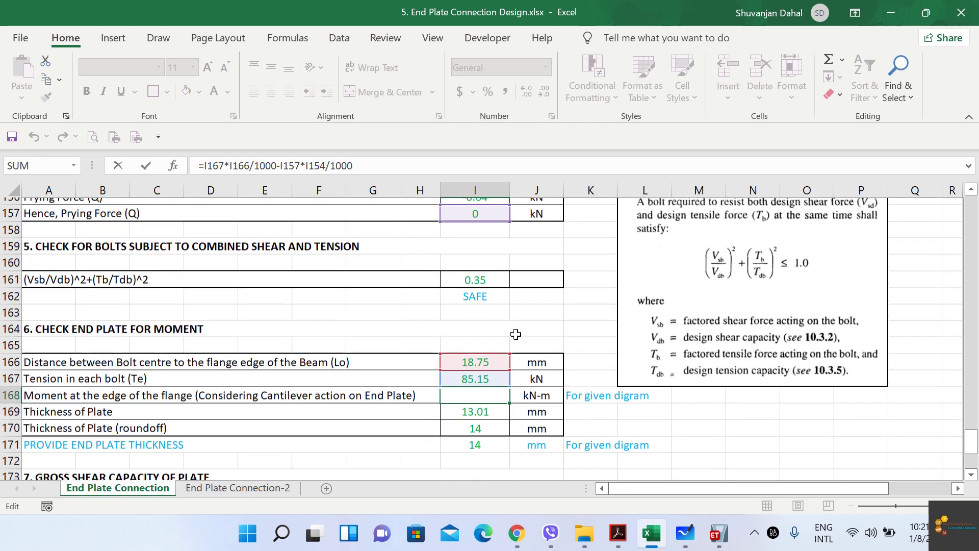
scroll(501, 249, "up", 1)
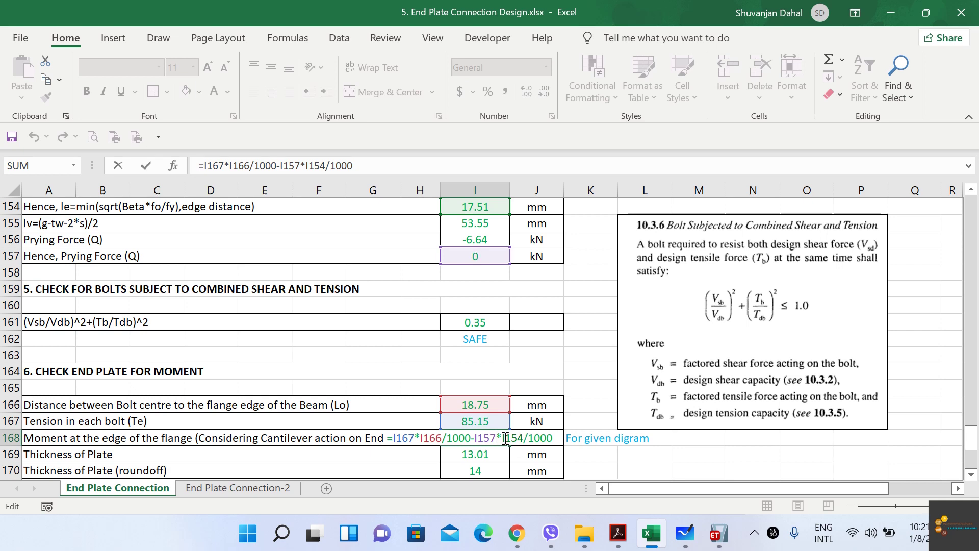
key("ctrl+Return")
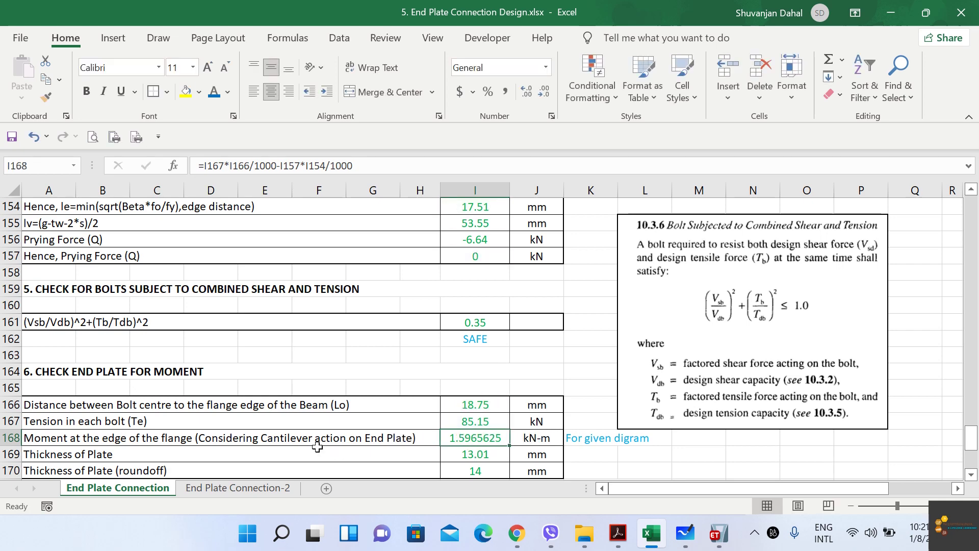
Step: Review the flange-edge moment in I168 and its use in the plate thickness formula in I169
scroll(317, 447, "down", 1)
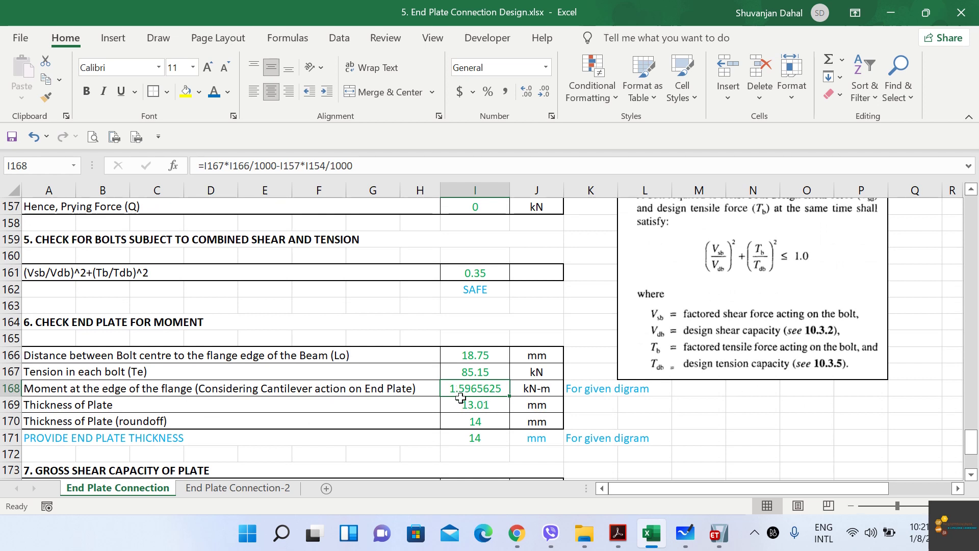
left_click(555, 387)
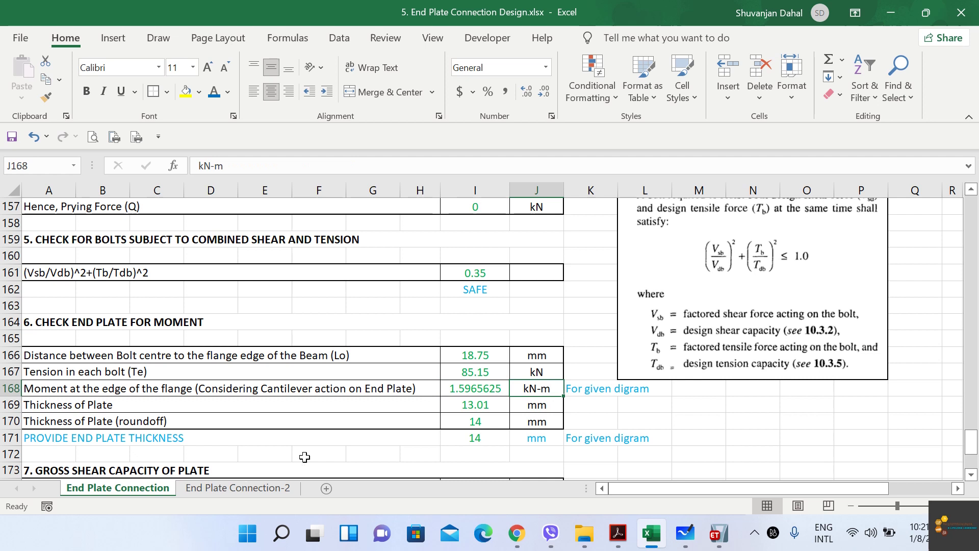
left_click(474, 404)
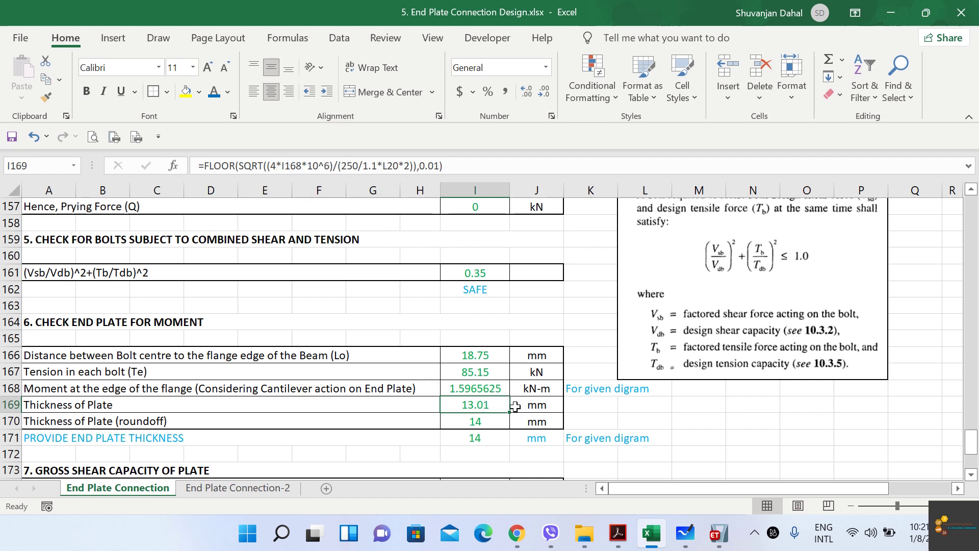
left_click(469, 389)
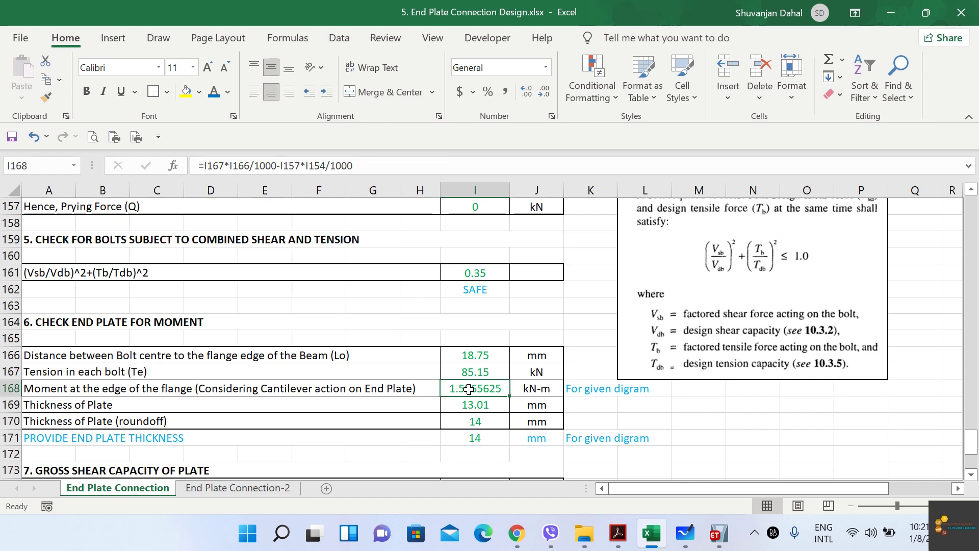
left_click(481, 405)
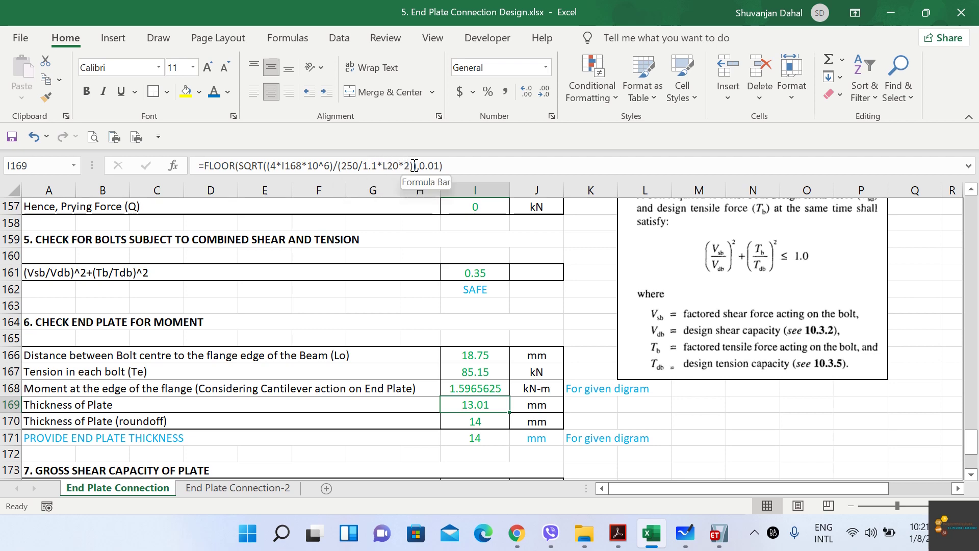
Step: Trace the plate thickness formula's L20 reference to the bolt spacing beside the end plate drawing, then return to the moment check
scroll(544, 322, "up", 5)
scroll(544, 322, "up", 20)
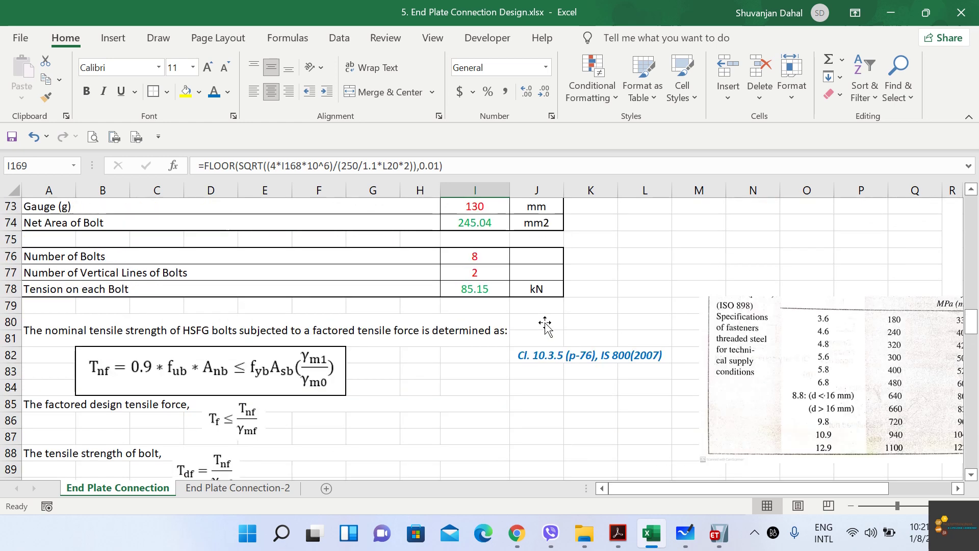
scroll(544, 322, "up", 8)
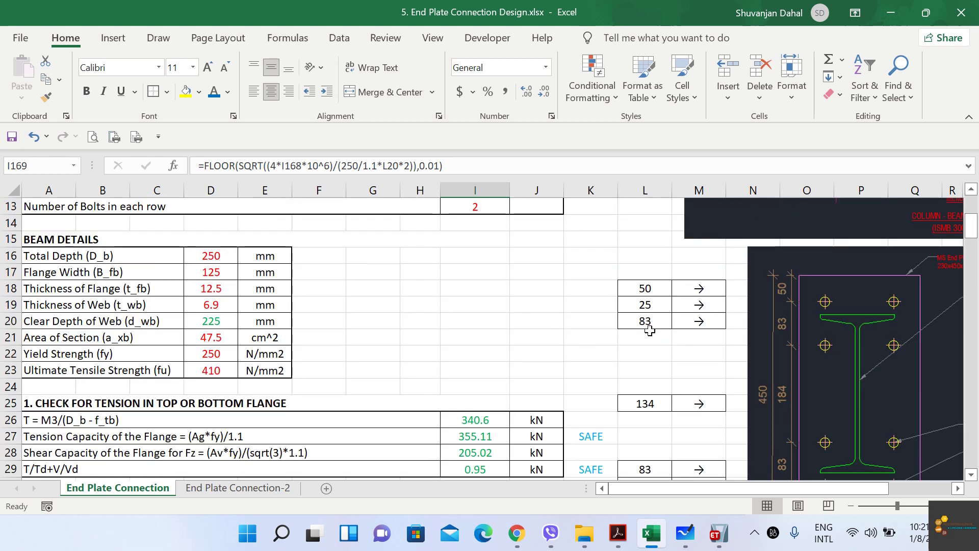
left_click(659, 322)
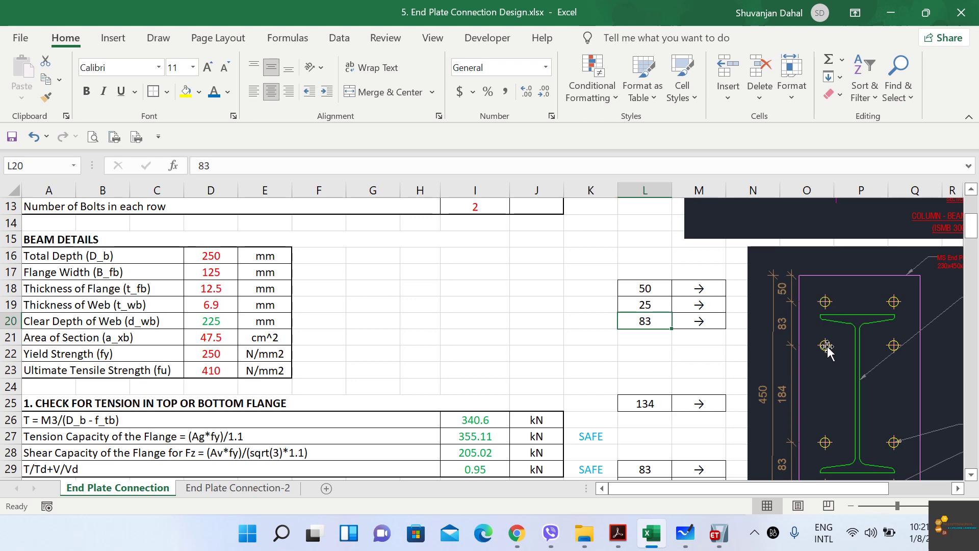
scroll(638, 282, "down", 20)
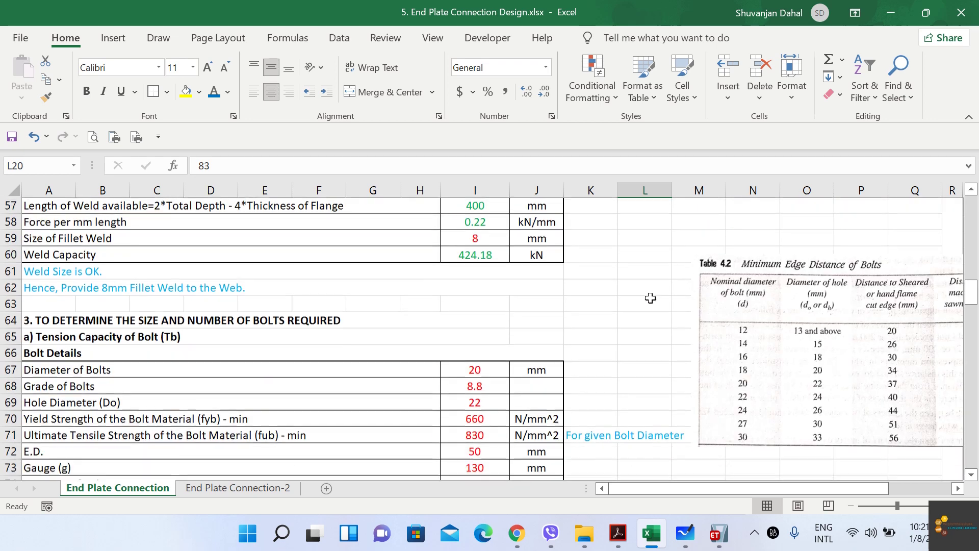
scroll(651, 301, "down", 5)
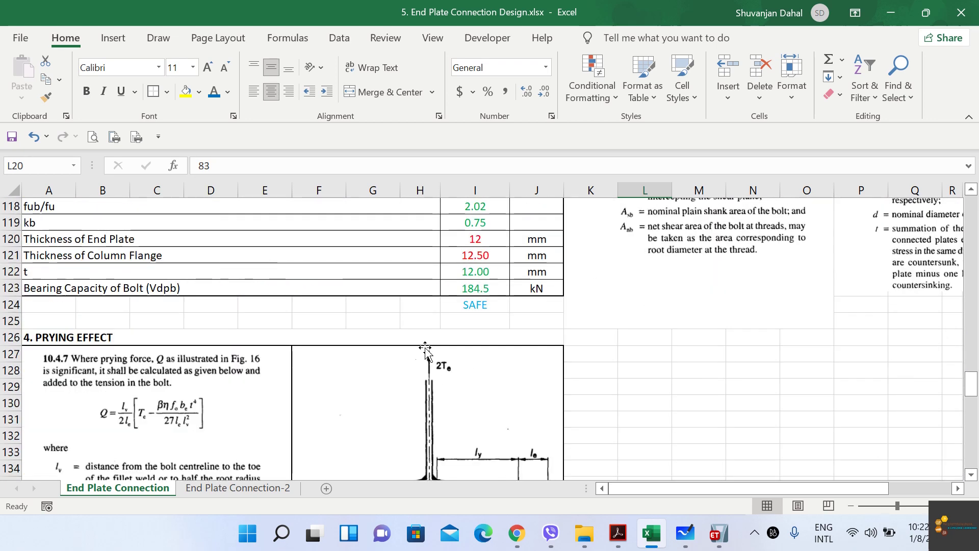
scroll(430, 350, "down", 8)
scroll(429, 350, "down", 10)
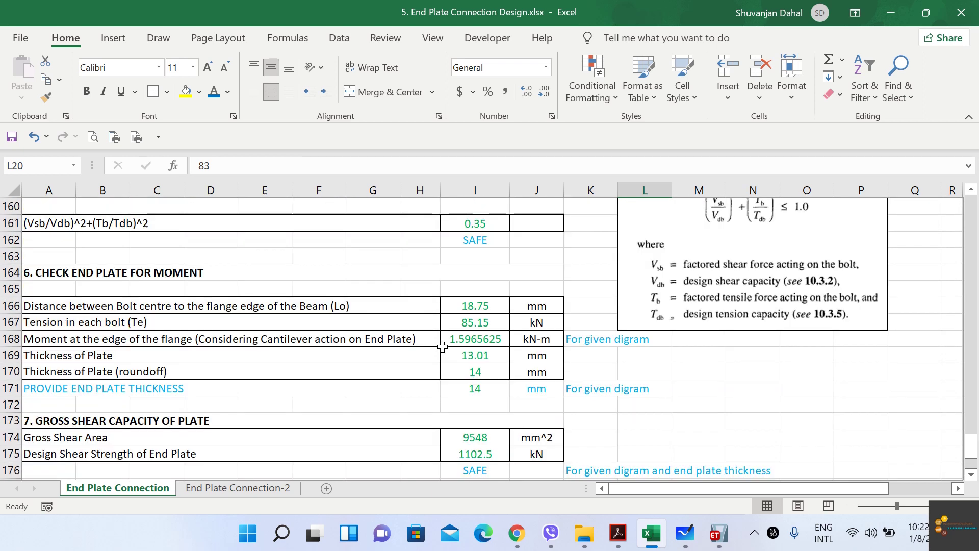
scroll(481, 290, "up", 2)
scroll(480, 290, "up", 1)
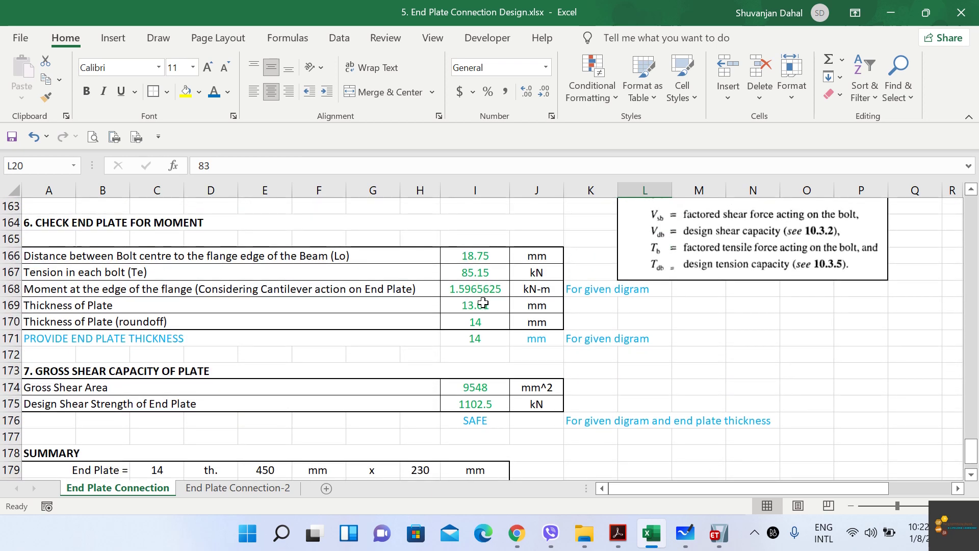
Step: Inspect the plate thickness formula and its round-up in I170, along with the gross shear area formula in I174
left_click(492, 305)
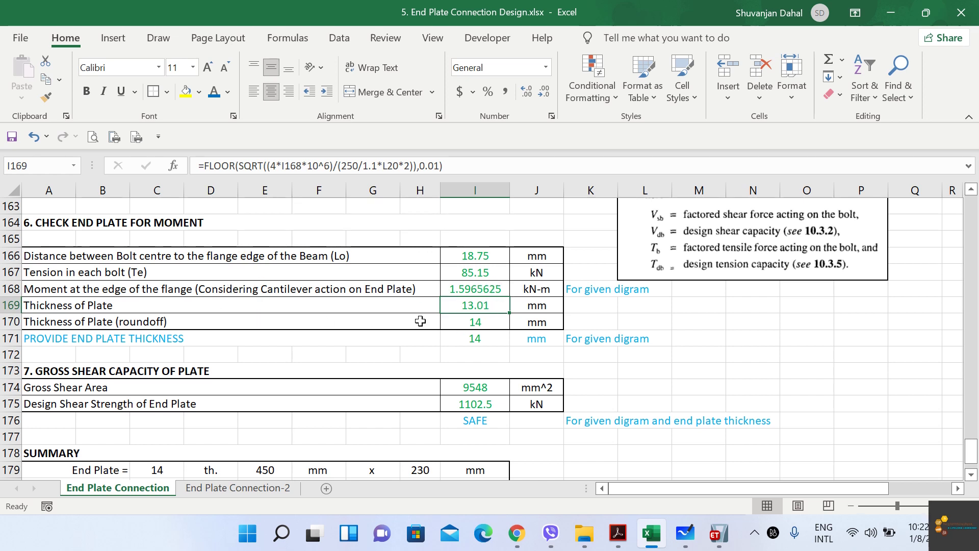
left_click(495, 321)
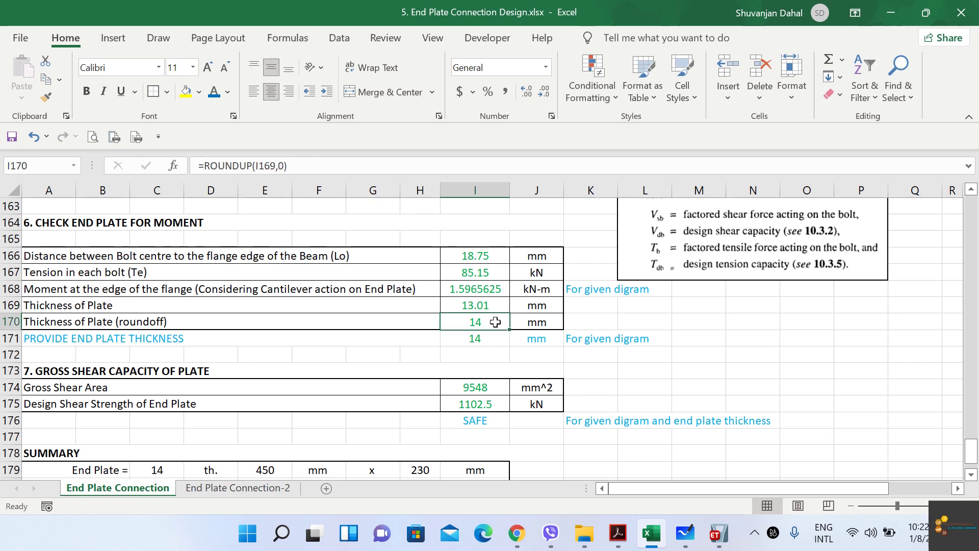
scroll(107, 367, "down", 1)
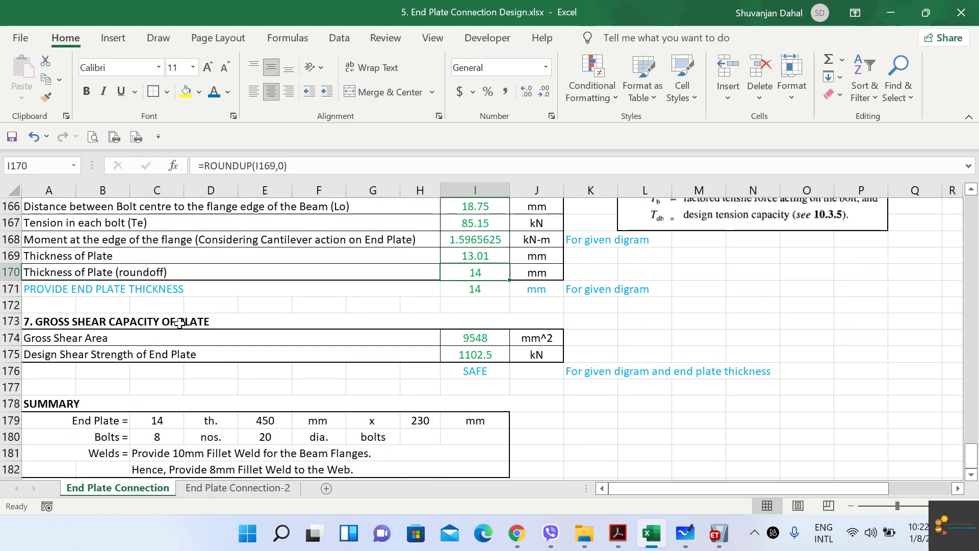
left_click(474, 338)
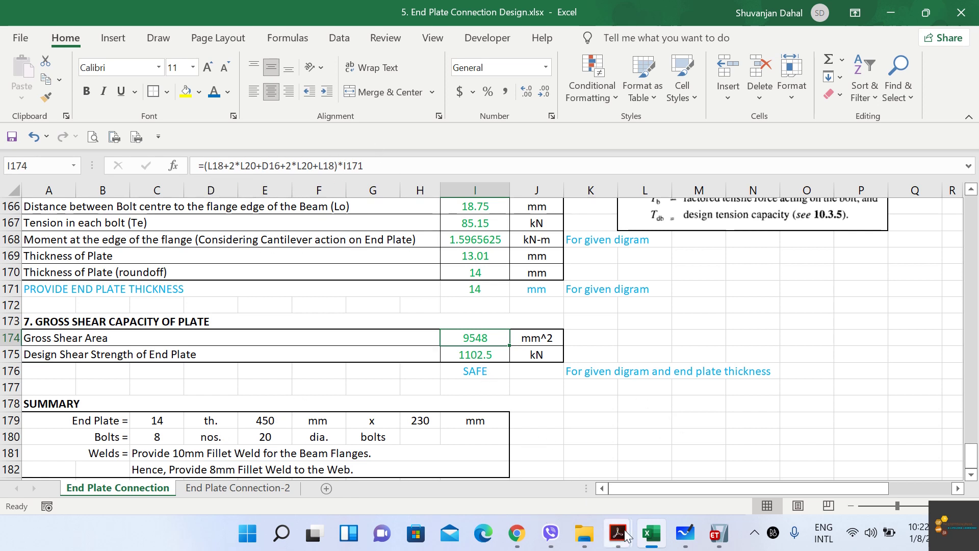
Step: Switch to Microsoft Whiteboard and sketch a green beam I-section above the end plate sketch, enclosed in a circle
mouse_move(677, 538)
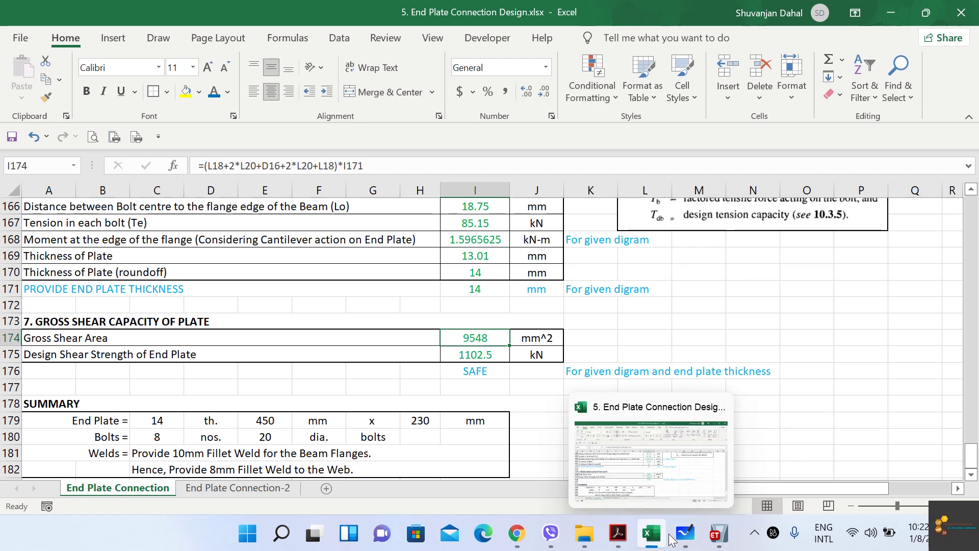
left_click(683, 535)
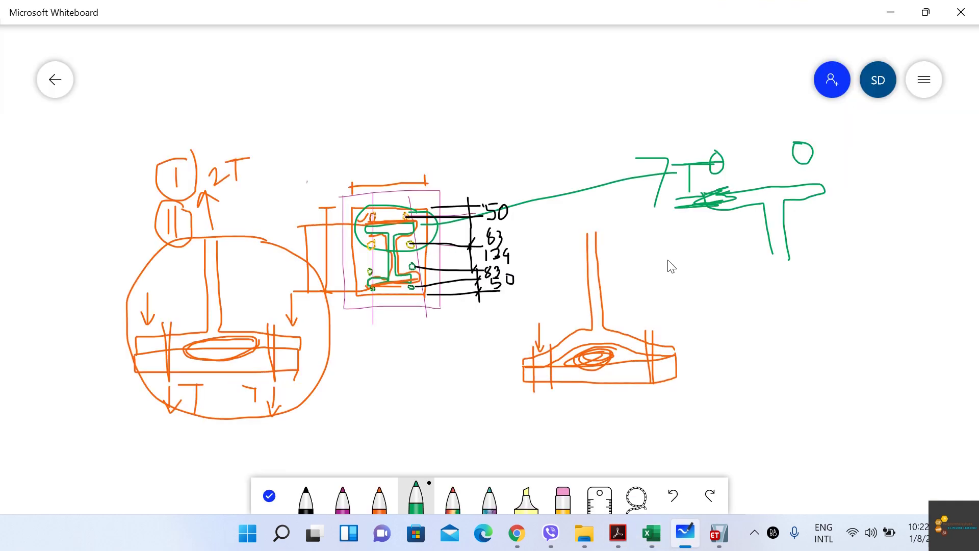
mouse_move(337, 50)
left_mouse_down()
mouse_move(421, 47)
mouse_move(396, 64)
left_mouse_up()
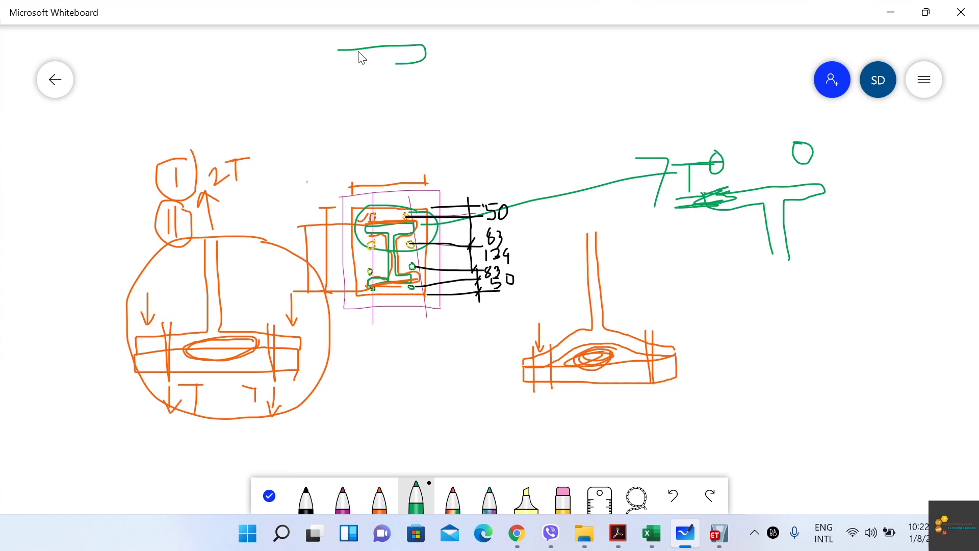
mouse_move(334, 50)
left_mouse_down()
mouse_move(367, 82)
mouse_move(357, 143)
mouse_move(427, 125)
mouse_move(389, 120)
mouse_move(396, 64)
left_mouse_up()
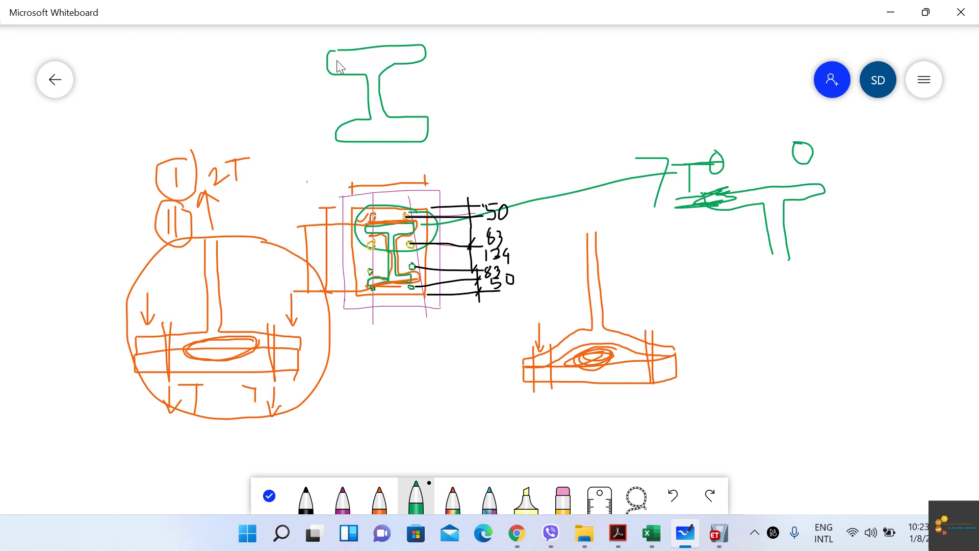
mouse_move(445, 46)
left_mouse_down()
mouse_move(299, 116)
mouse_move(461, 77)
mouse_move(443, 57)
left_mouse_up()
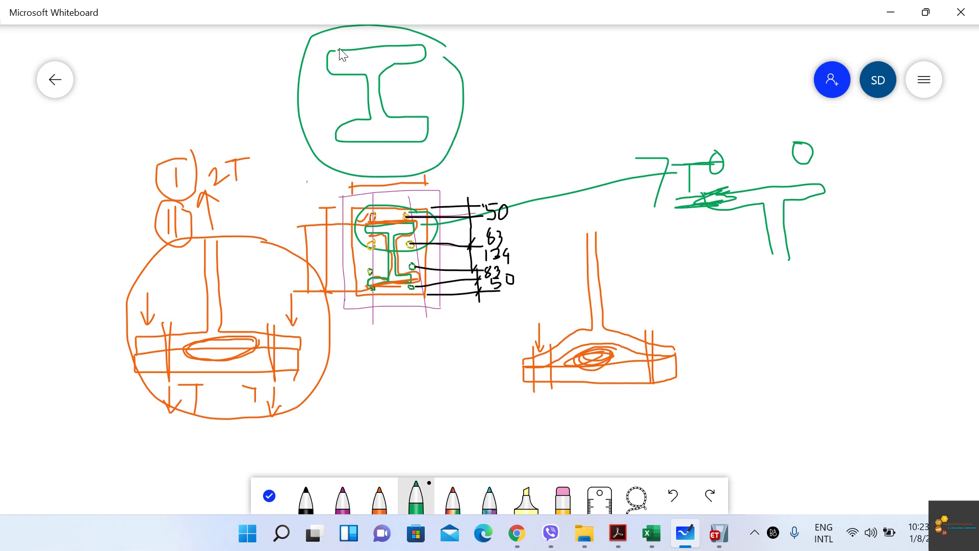
Step: Retrace the circled I-section's outline in green along its web and flange edges, then return to Excel
mouse_move(340, 50)
left_mouse_down()
mouse_move(326, 75)
mouse_move(373, 115)
mouse_move(343, 128)
mouse_move(341, 139)
left_mouse_up()
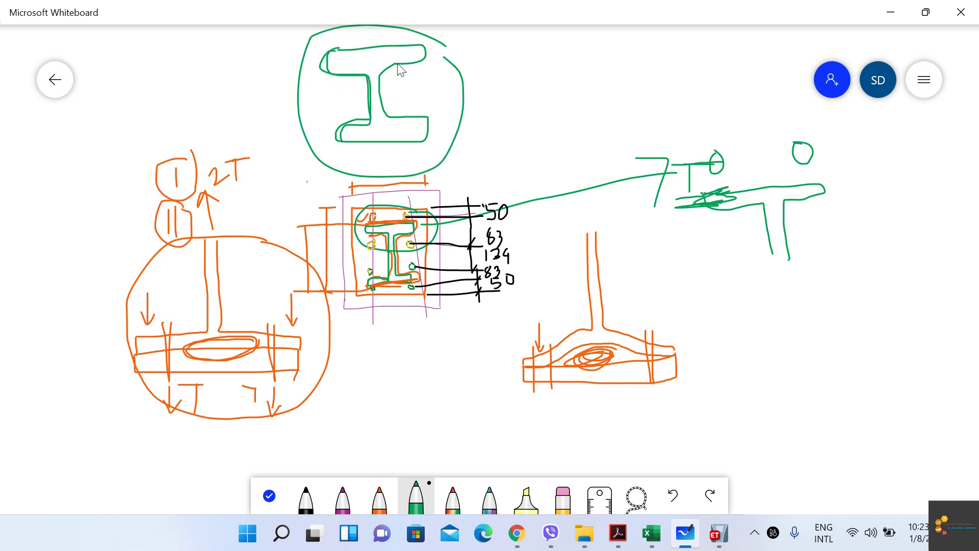
mouse_move(424, 46)
left_mouse_down()
mouse_move(426, 57)
mouse_move(388, 77)
left_mouse_up()
left_click_drag(423, 115, 438, 137)
left_click(651, 533)
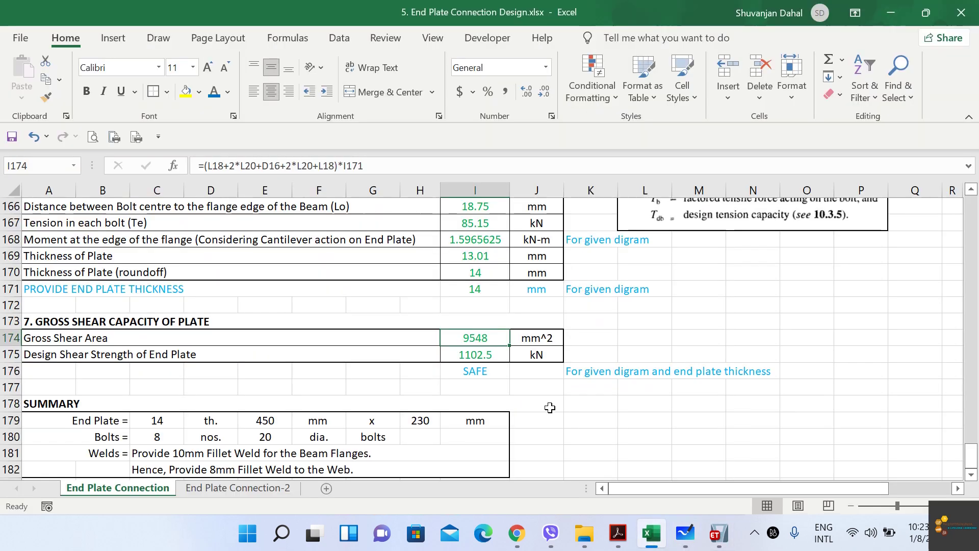
Step: Trace the gross shear area formula's L18, L20 and D16 references to the end plate drawing dimensions and beam depth, then leave the formula unchanged
double_click(479, 336)
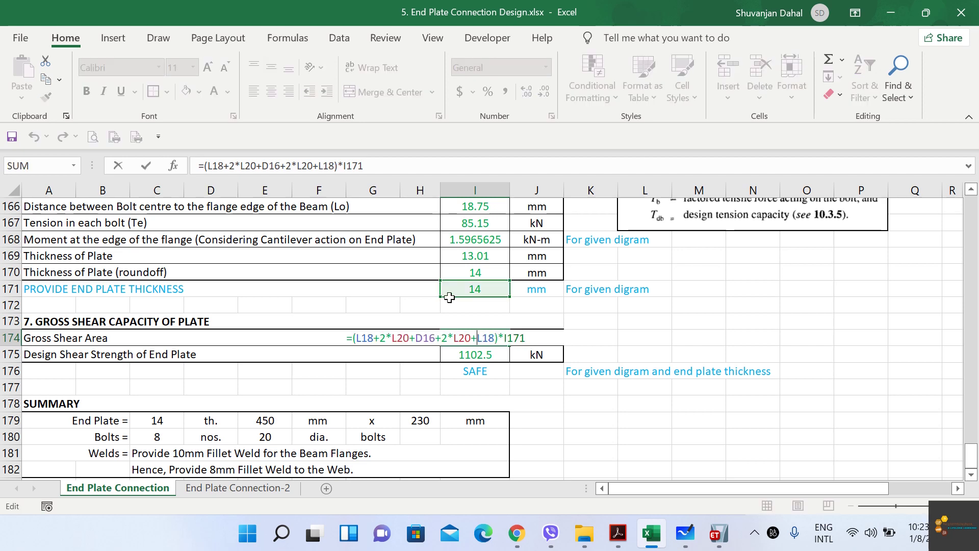
scroll(443, 292, "up", 20)
scroll(444, 295, "up", 20)
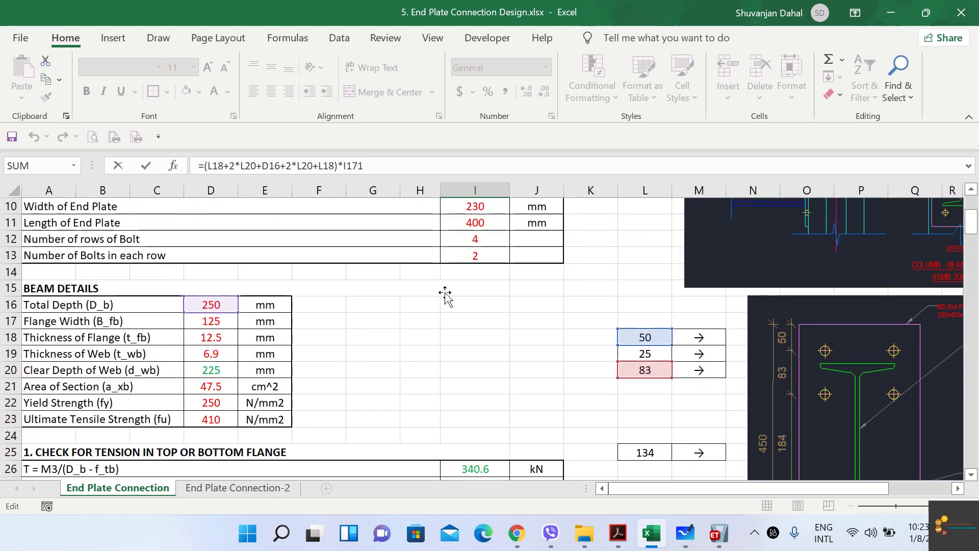
scroll(396, 291, "down", 1)
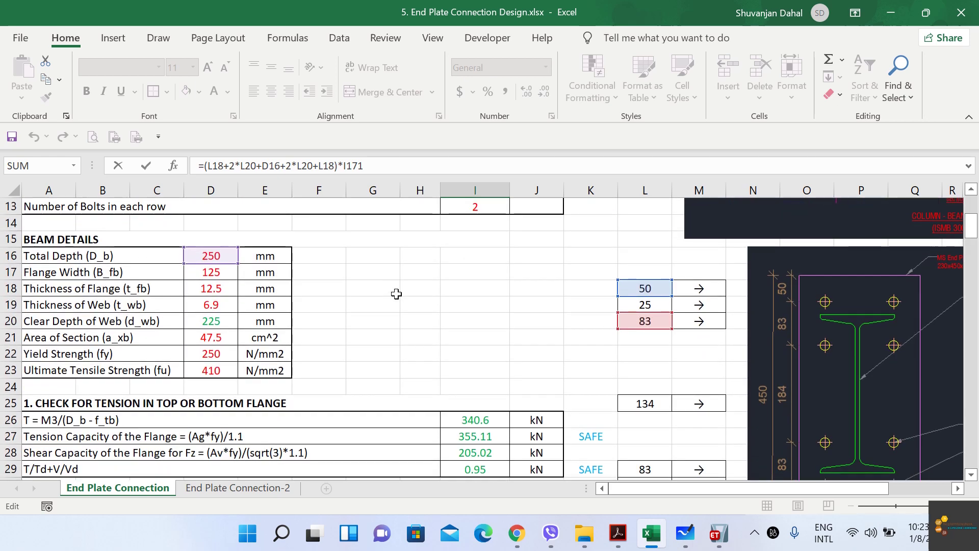
scroll(397, 294, "up", 1)
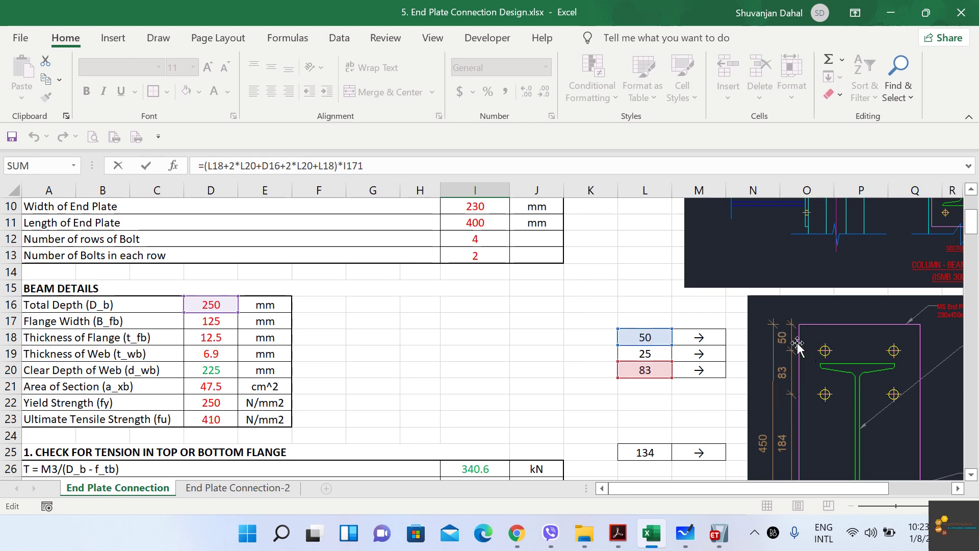
scroll(788, 356, "down", 2)
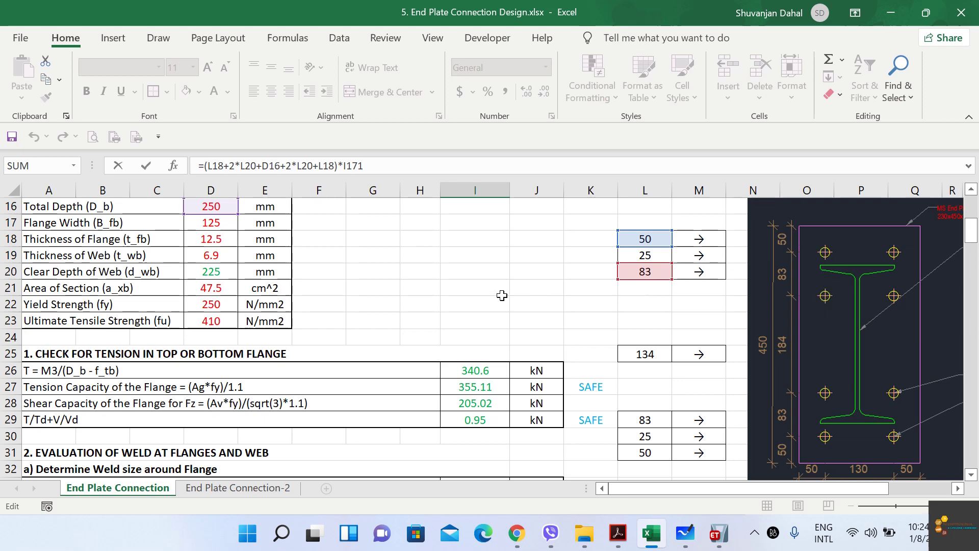
key("Escape")
scroll(474, 288, "down", 4)
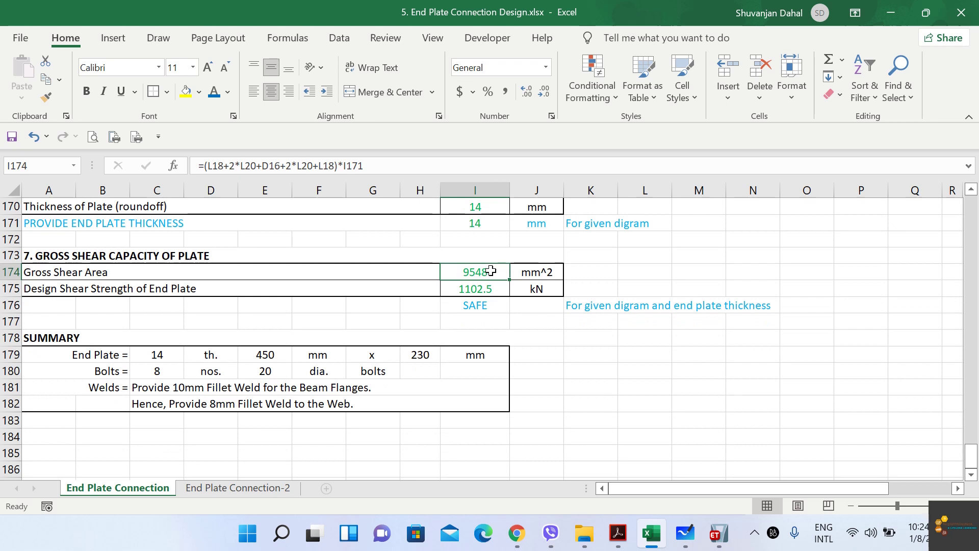
Step: Inspect the formulas for provided plate thickness, design shear strength and the safety check in I176, tracing its I108 reference to the bolt shear capacity
left_click(486, 226)
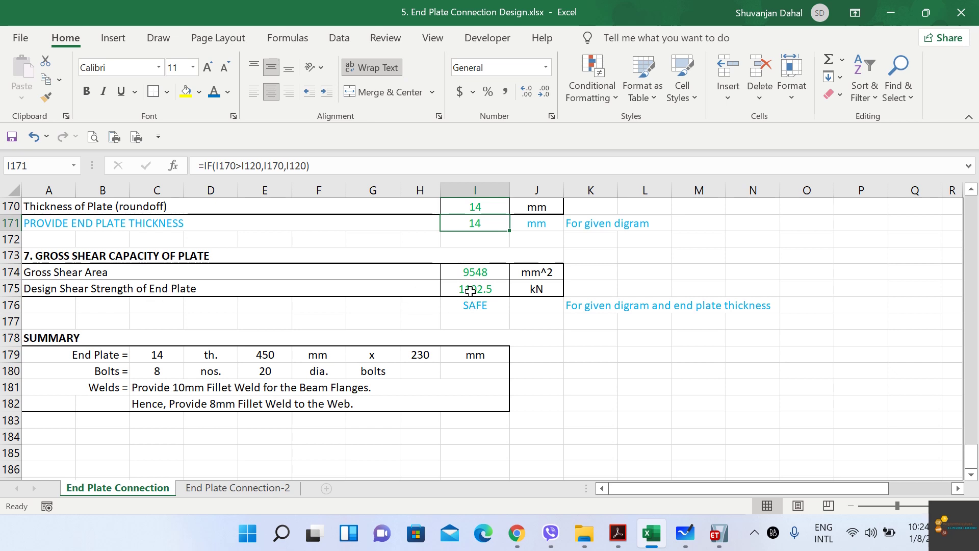
left_click(470, 291)
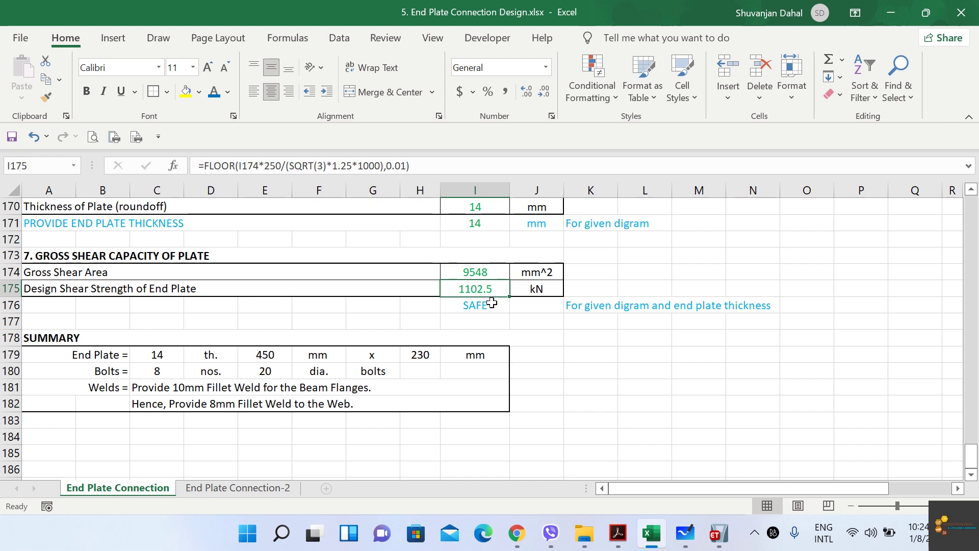
key("Down")
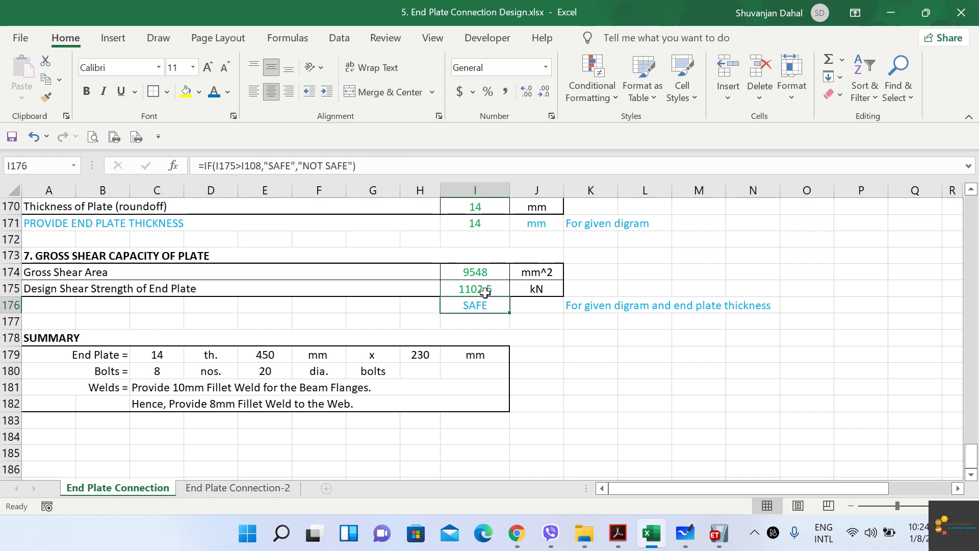
scroll(480, 285, "up", 20)
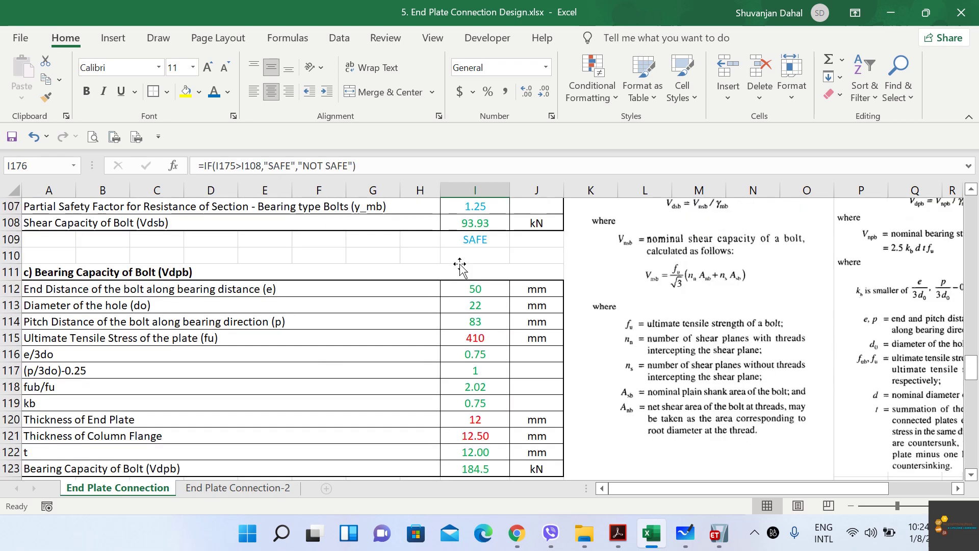
scroll(428, 268, "up", 3)
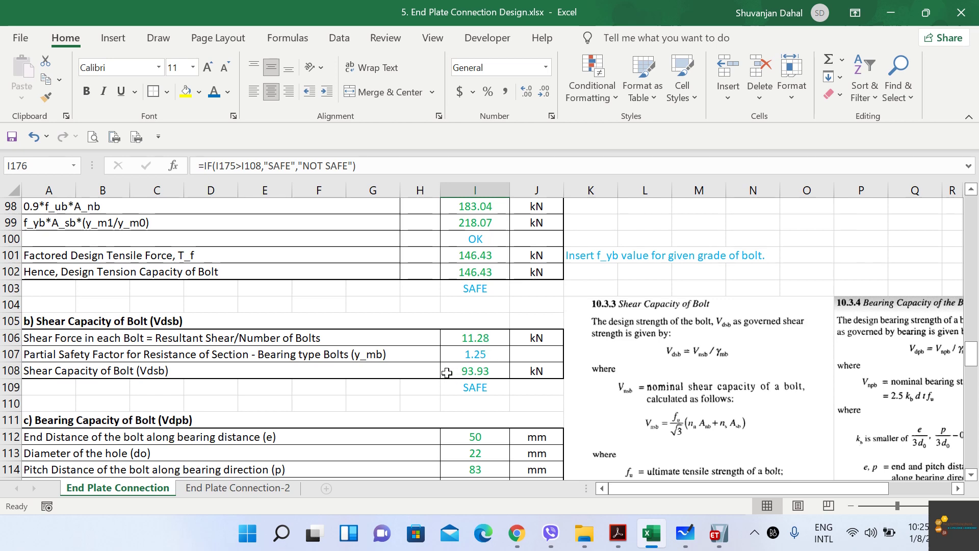
scroll(326, 334, "down", 17)
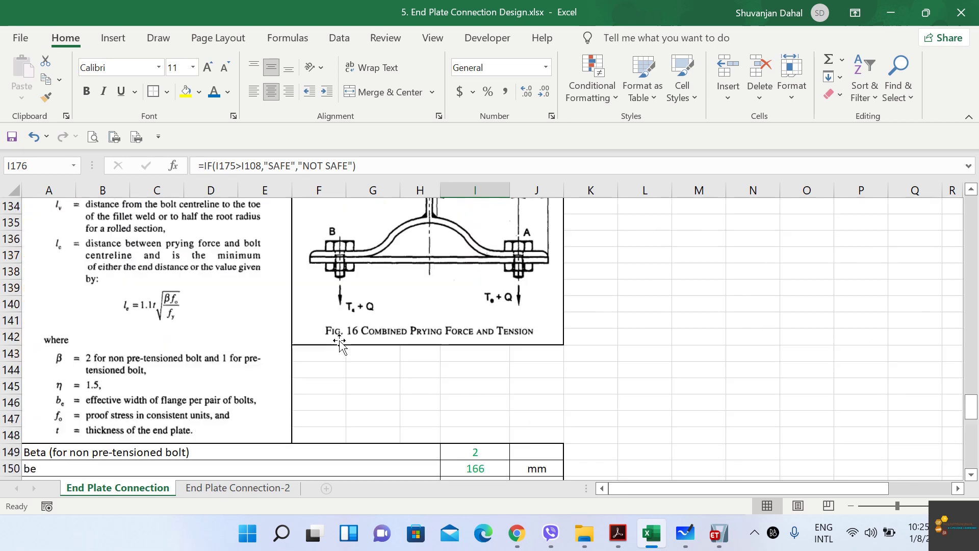
scroll(347, 341, "down", 5)
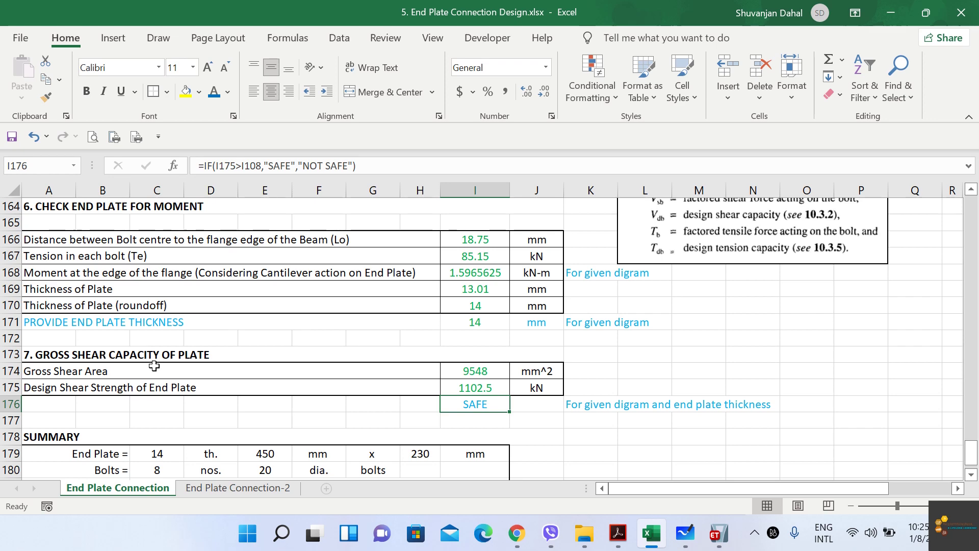
Step: Review the design summary, checking the cell references behind the end plate thickness and the flange and web fillet weld notes
scroll(105, 362, "down", 1)
scroll(105, 362, "down", 2)
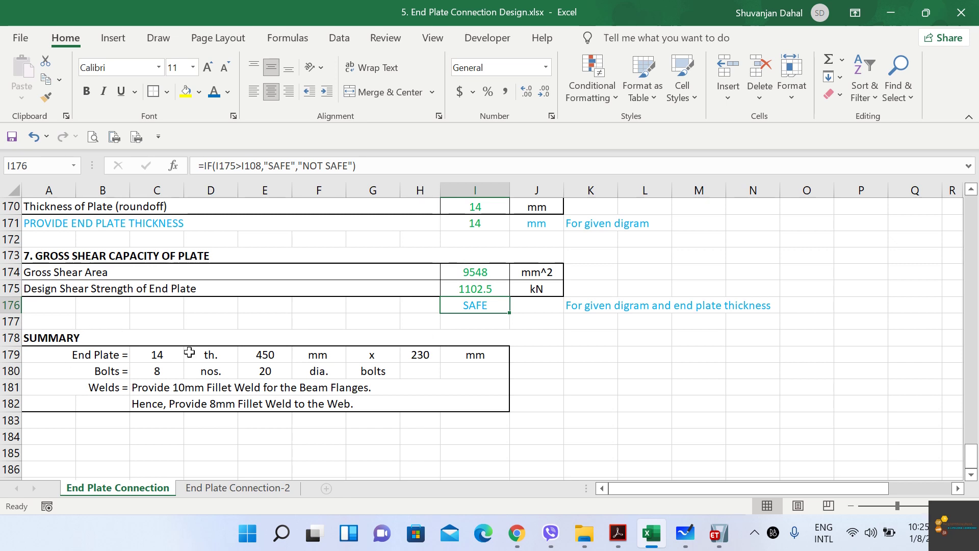
left_click(172, 356)
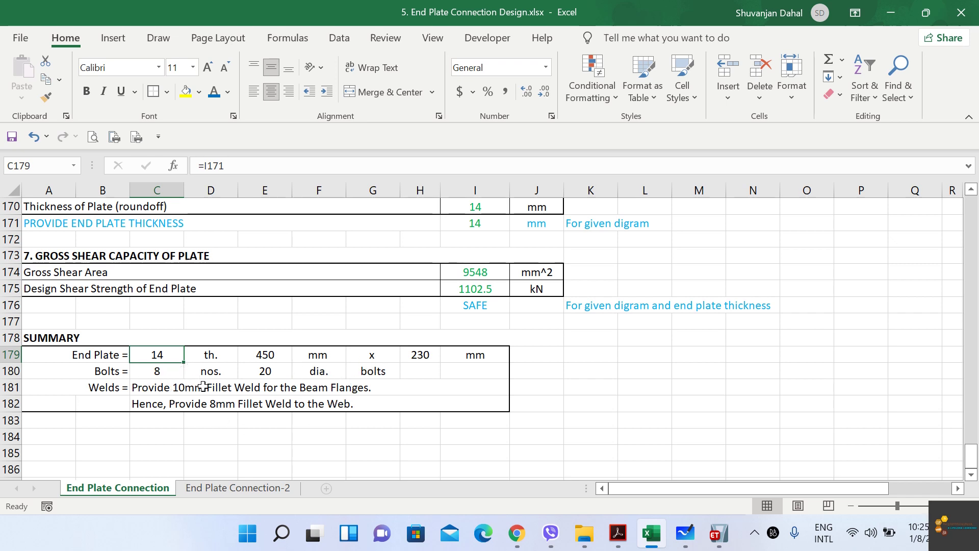
left_click(327, 390)
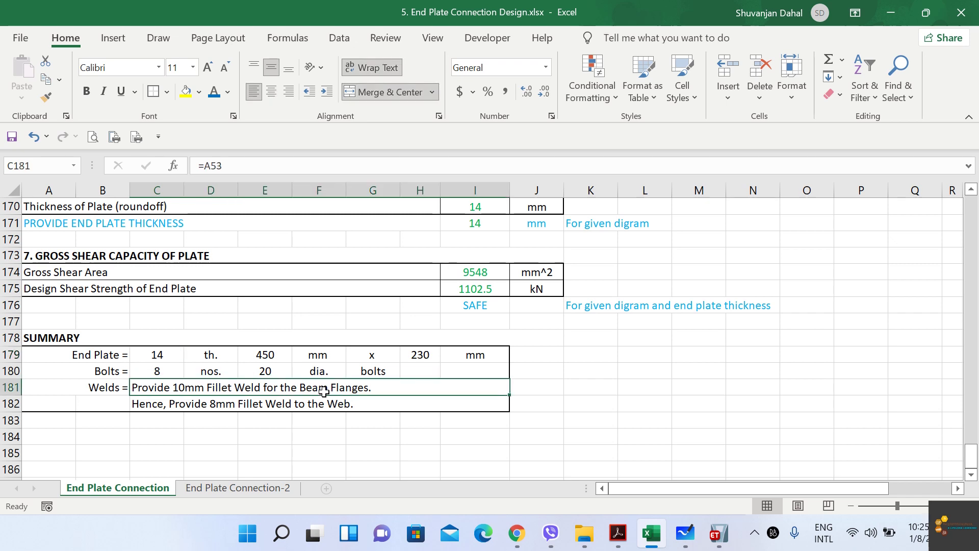
left_click(167, 407)
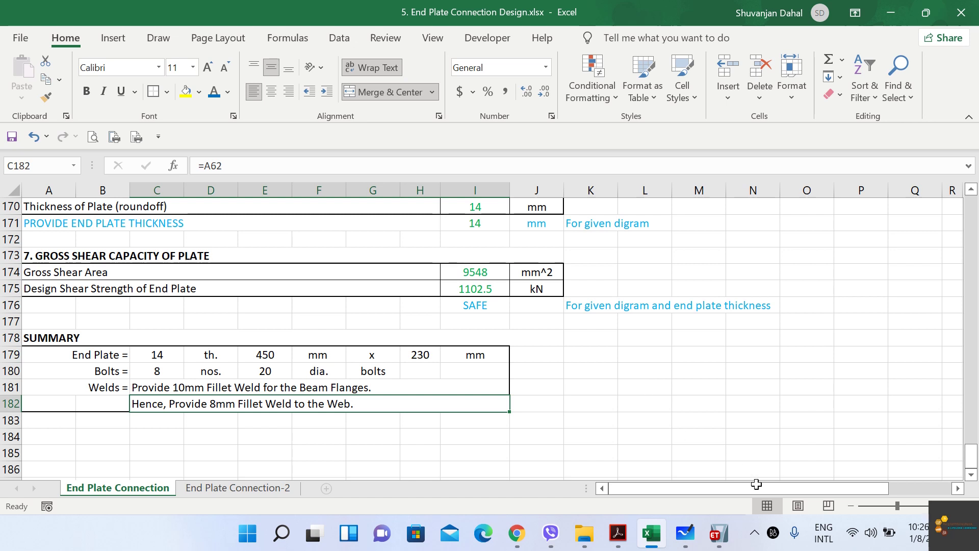
left_click(754, 532)
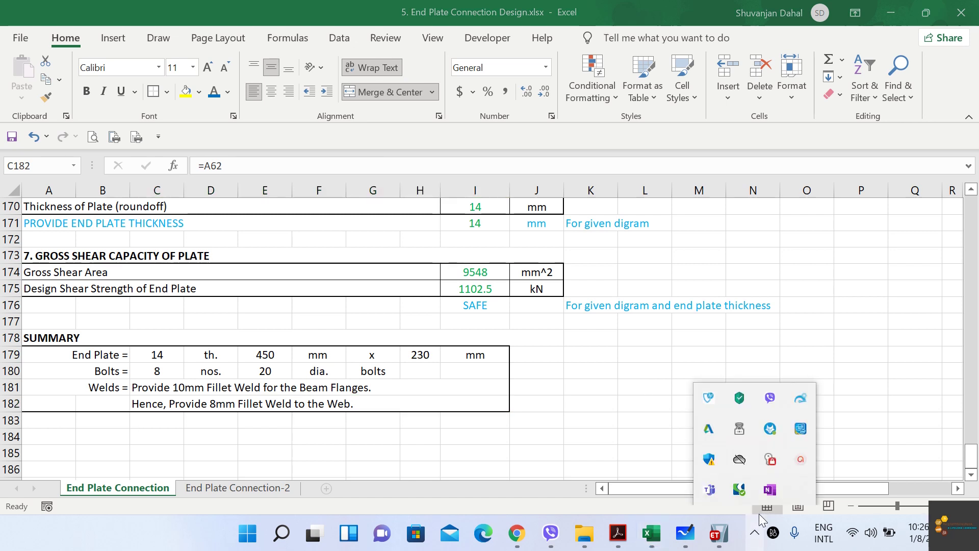
left_click(798, 461)
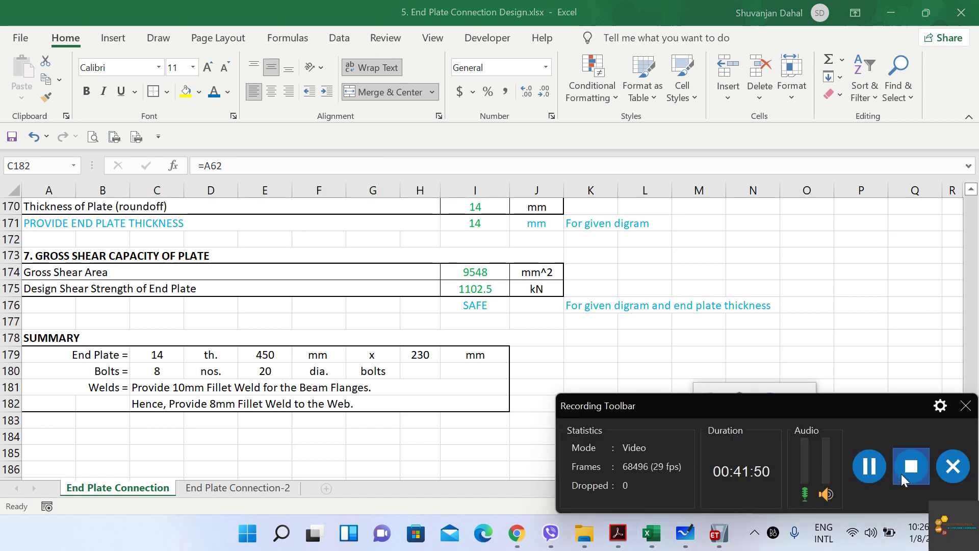